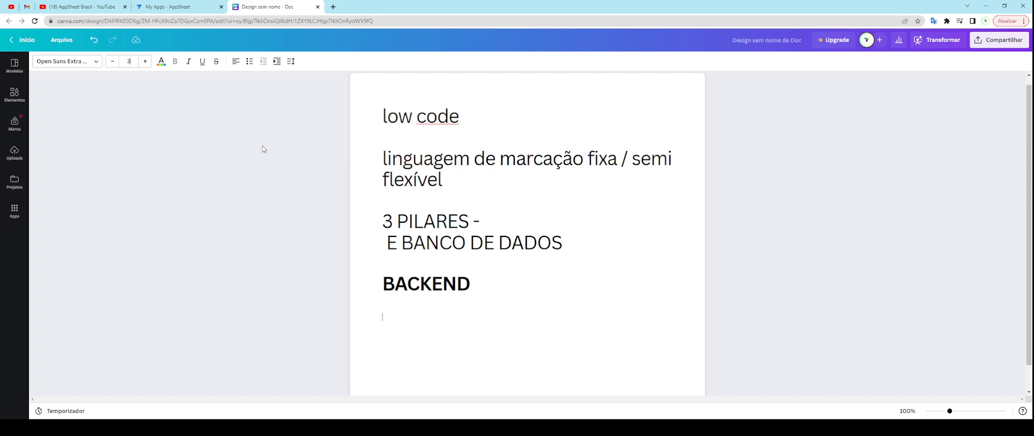
Step: Type the bold line 'LINHAS DE CÓDIGO QUE DÃO O COMPORTAMENTO DO SISTEMA' beneath BACKEND
type("LINHAS DE C´[")
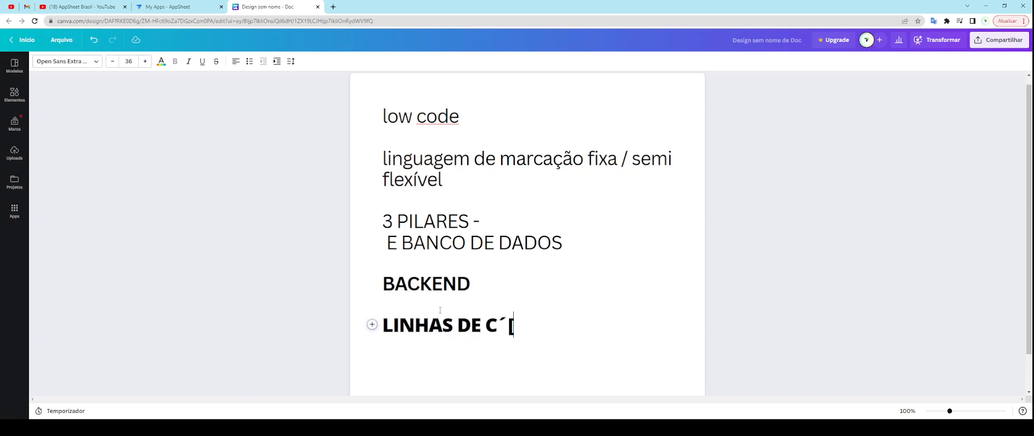
key("BackSpace")
type("ÓDI")
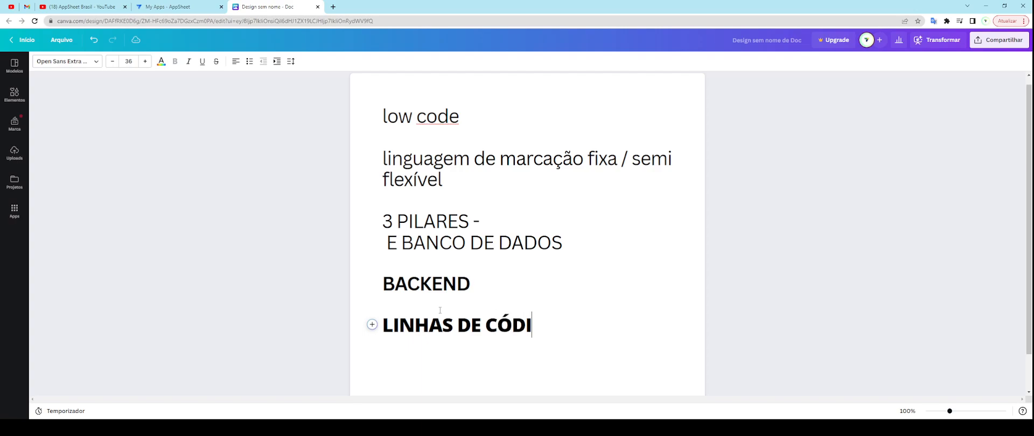
type("GO QUE ")
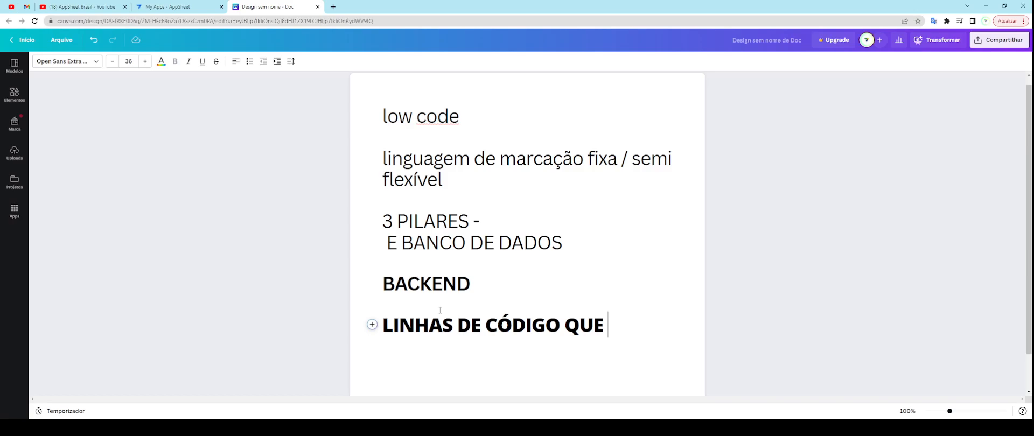
type("DÃO O CO")
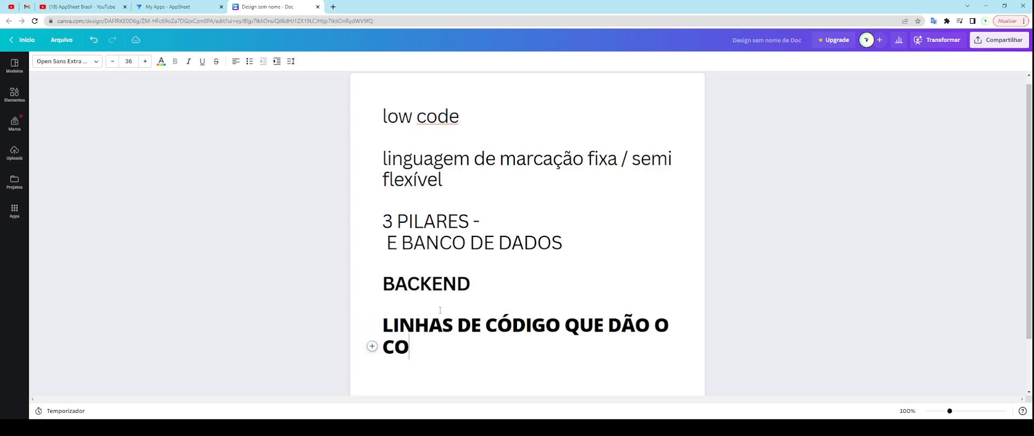
type("MPORTAMENTO DO N")
key("BackSpace")
type("SISTEMA")
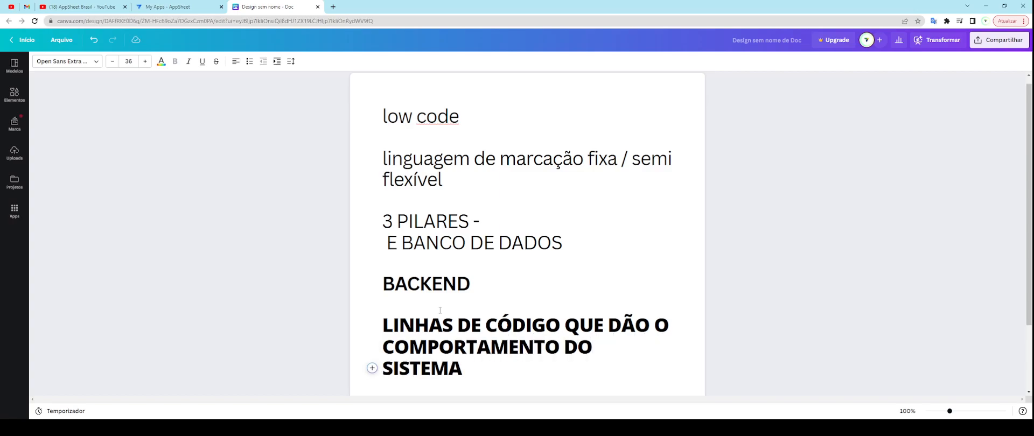
Step: Replace DÃO with ORIENTAM, then briefly open and close the Uploads panel
left_click_drag(608, 323, 649, 324)
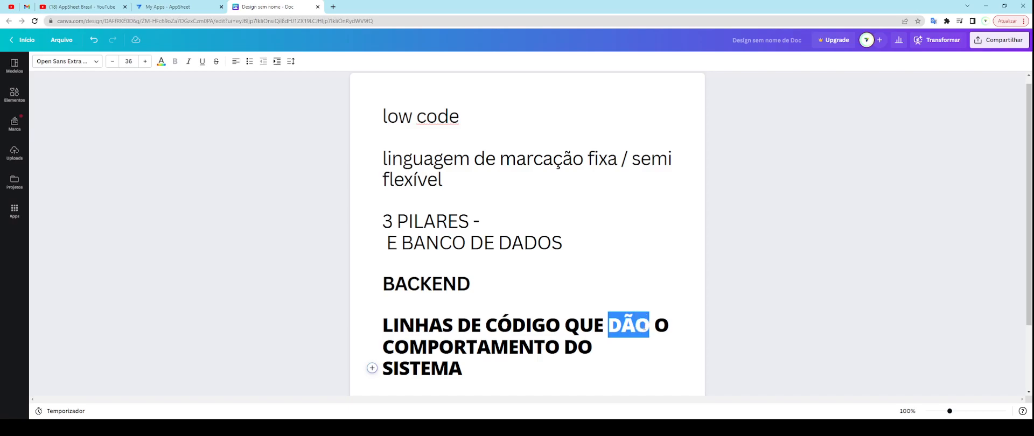
type("ORIENTAM")
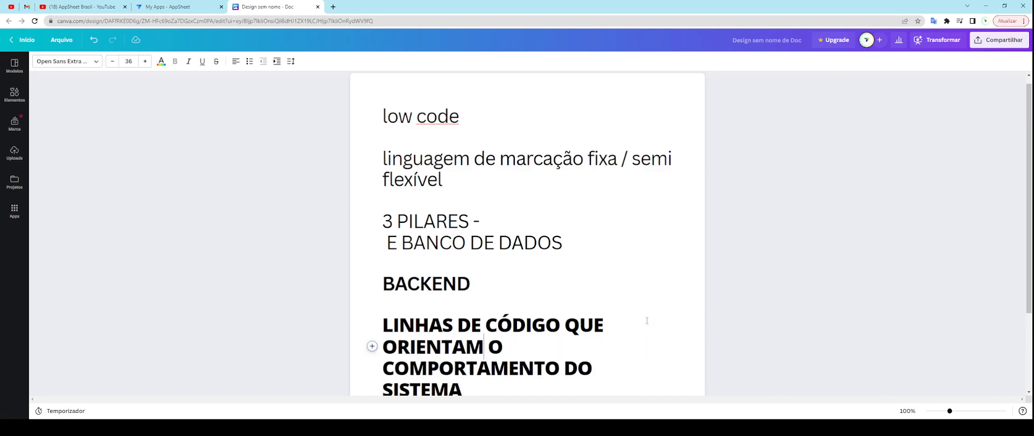
scroll(605, 327, "down", 2)
left_click(478, 315)
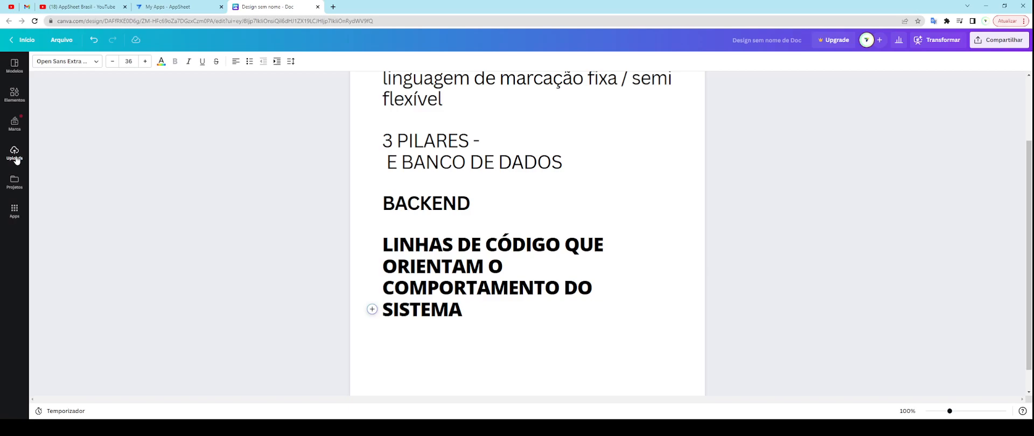
left_click(15, 153)
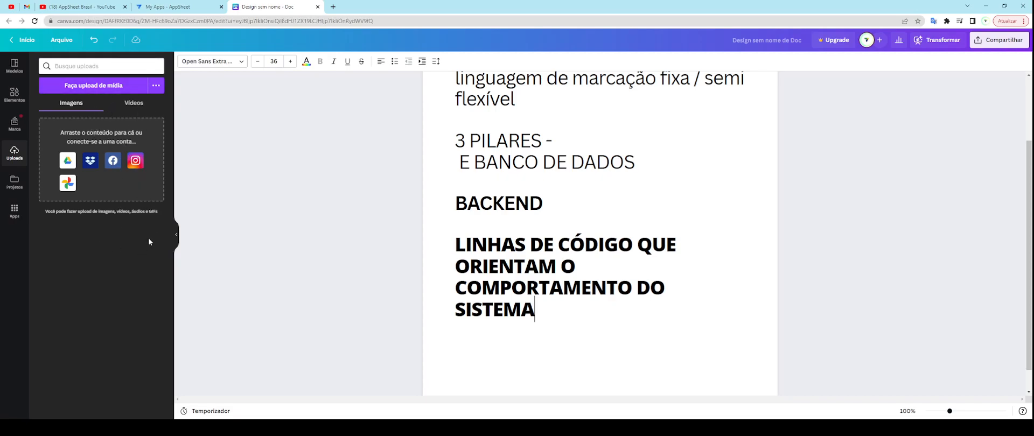
left_click(177, 237)
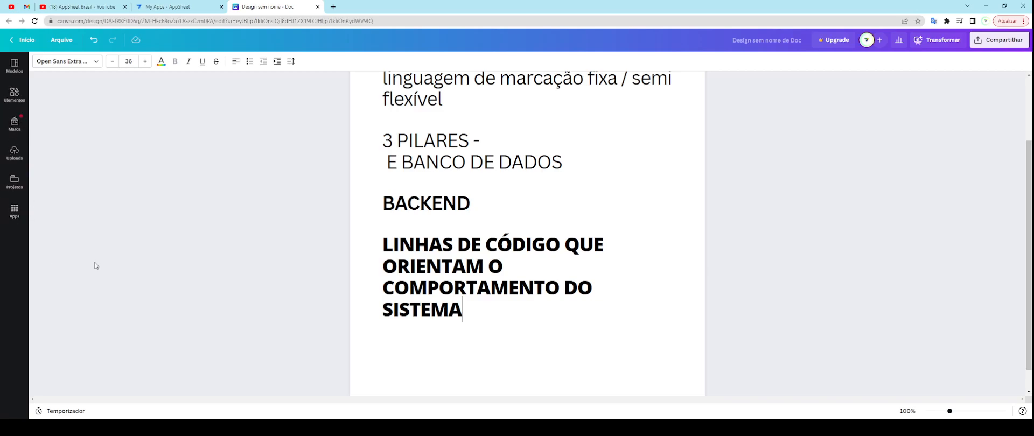
Step: Rename BACKEND to BANCO DE DADOS and replace the line below with GOOGLE SHEETS
double_click(432, 203)
type("BANCO DE DADOS")
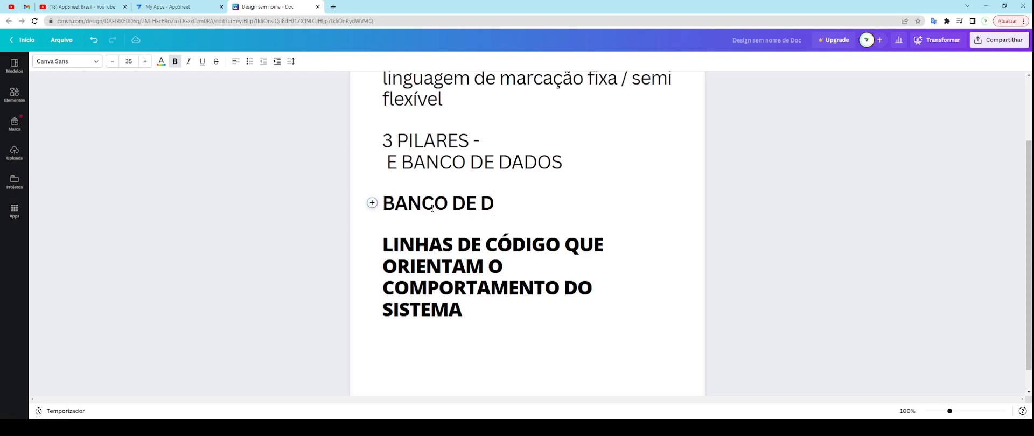
triple_click(452, 302)
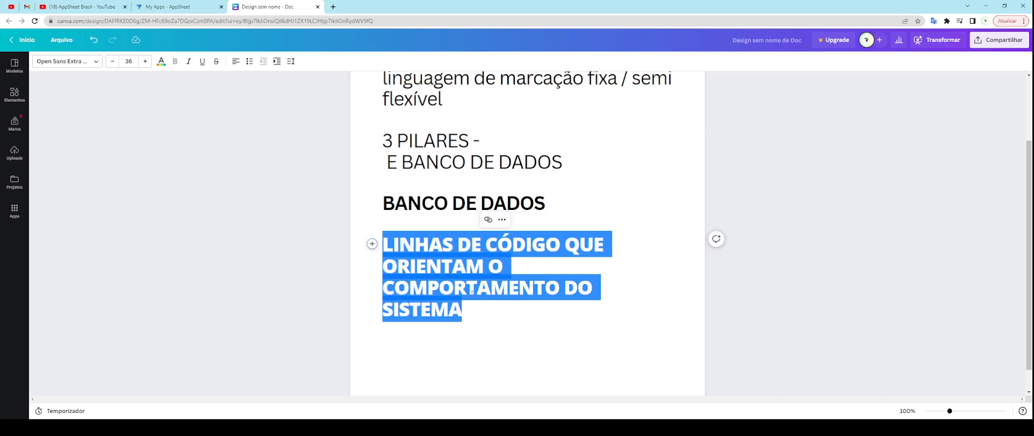
type("GOOGLE S")
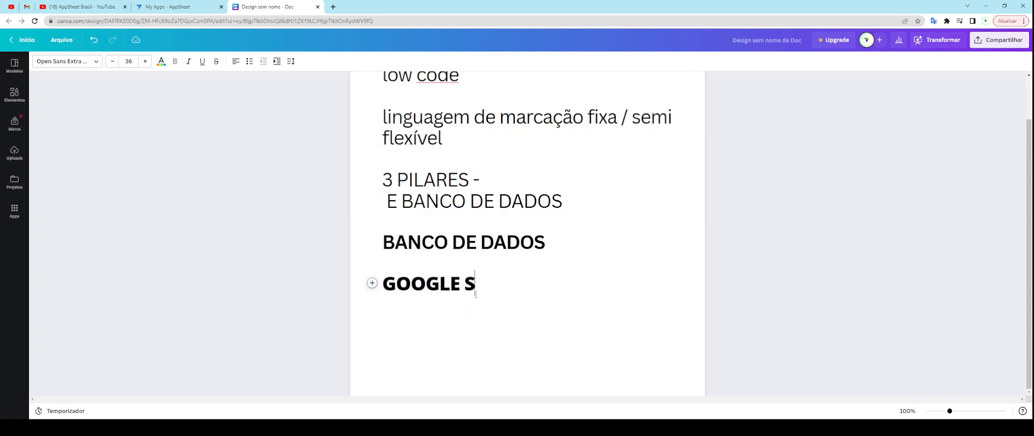
type("HEETS")
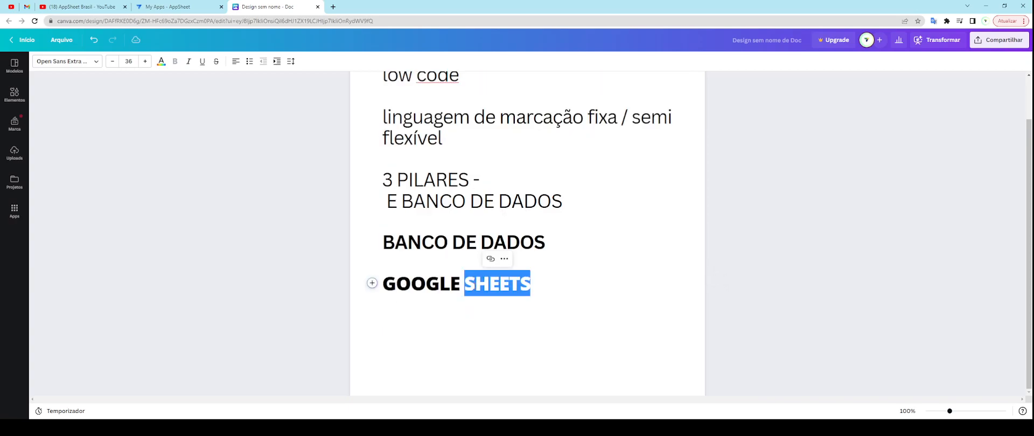
Step: Centre the GOOGLE SHEETS line, remove the extra empty paragraph, and return to AppSheet's app list
triple_click(474, 286)
left_click(236, 61)
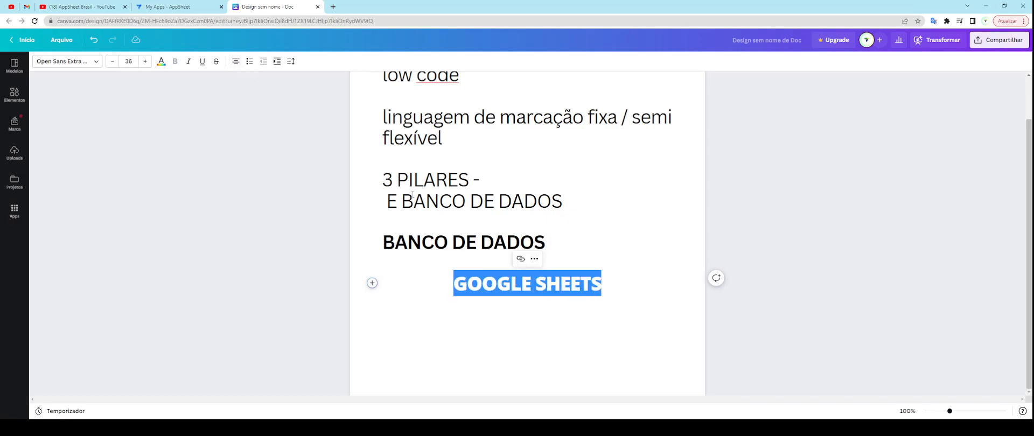
left_click(557, 302)
key("BackSpace")
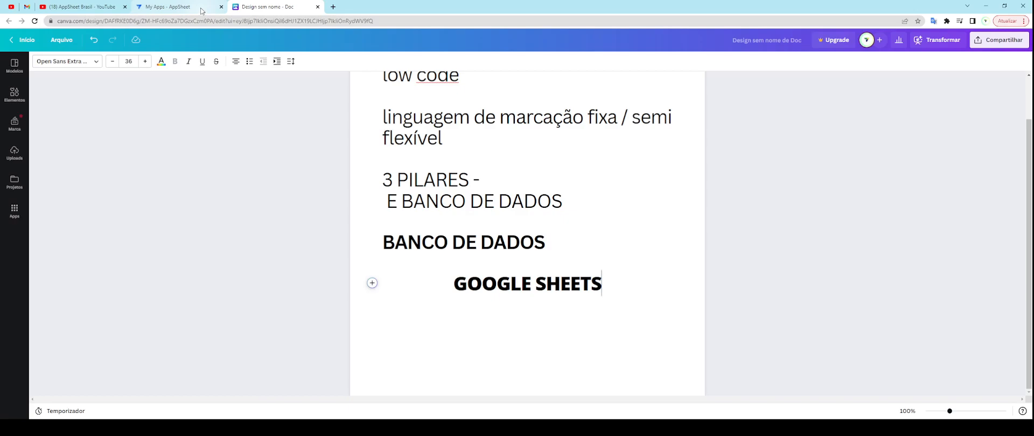
scroll(528, 232, "up", 2)
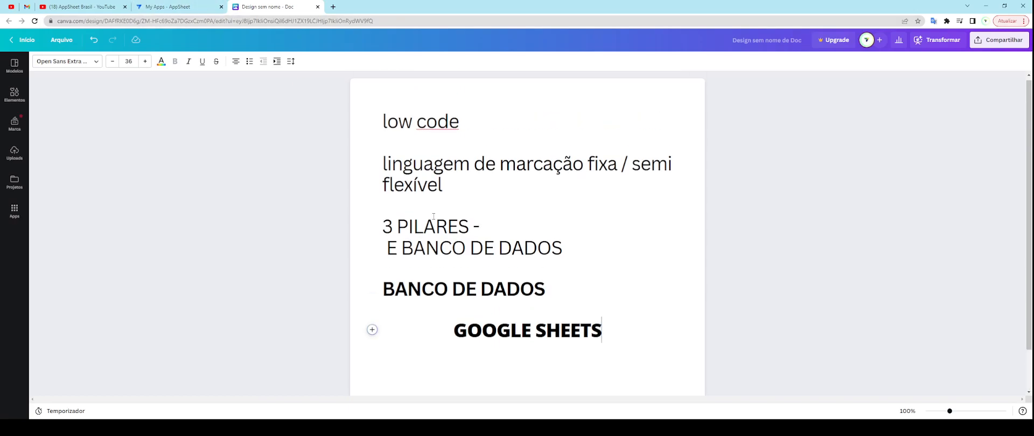
left_click(187, 8)
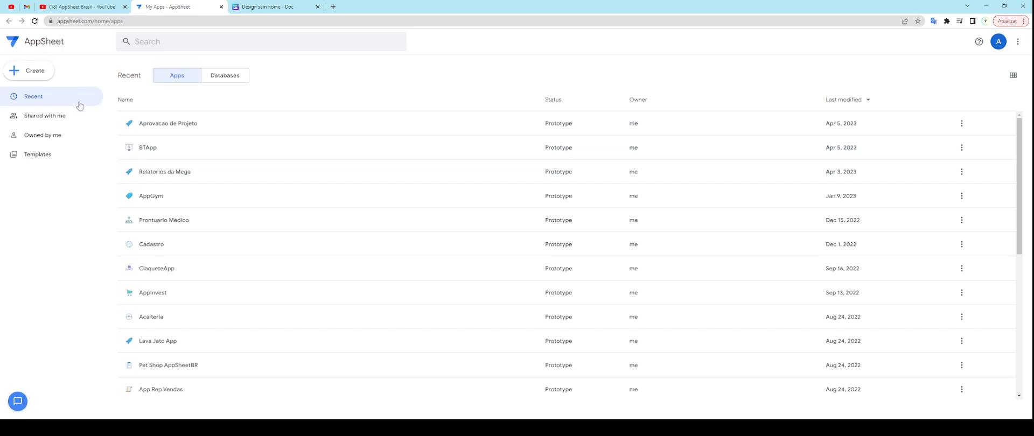
Step: Open Aprovacao de Projeto from My Apps to view the Projeto table's columns
left_click(174, 131)
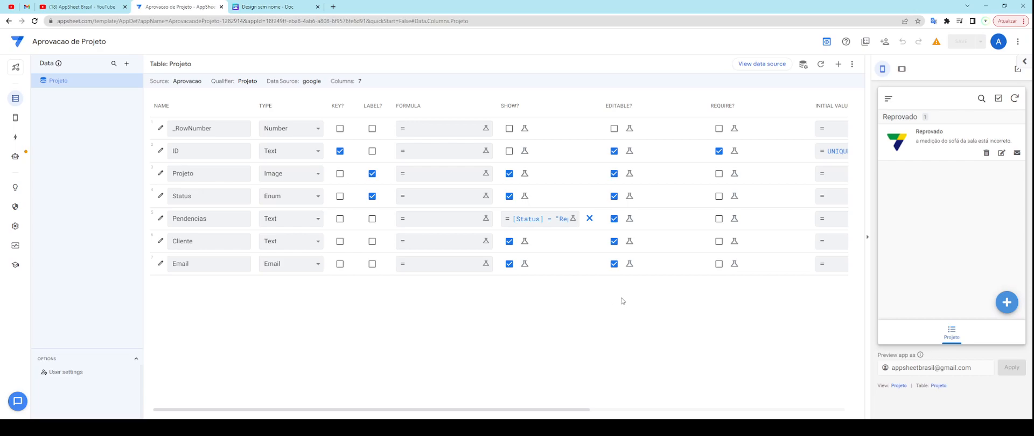
left_click_drag(578, 412, 405, 407)
left_click(16, 99)
Step: Search DRIVE in a new tab, open Google Drive's Meu Drive, then return to the AppSheet editor
mouse_move(16, 153)
left_click(333, 7)
type("DRIV")
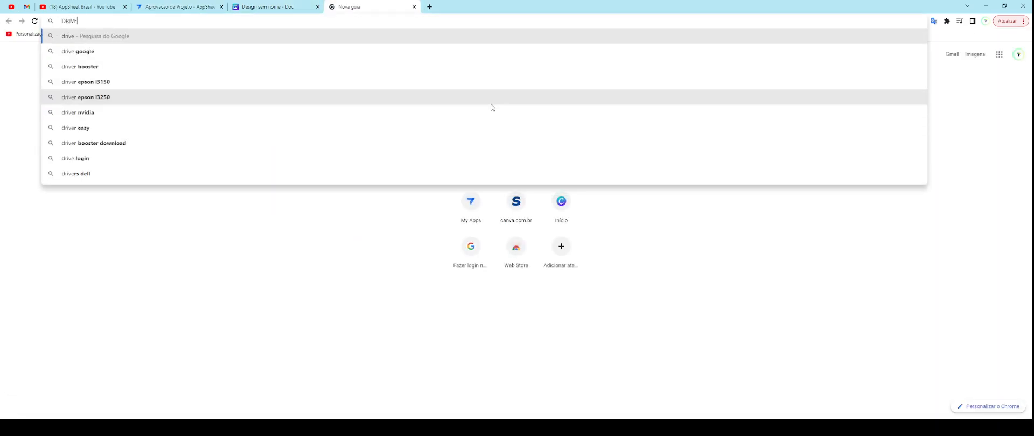
type("E")
key("Return")
left_click(133, 133)
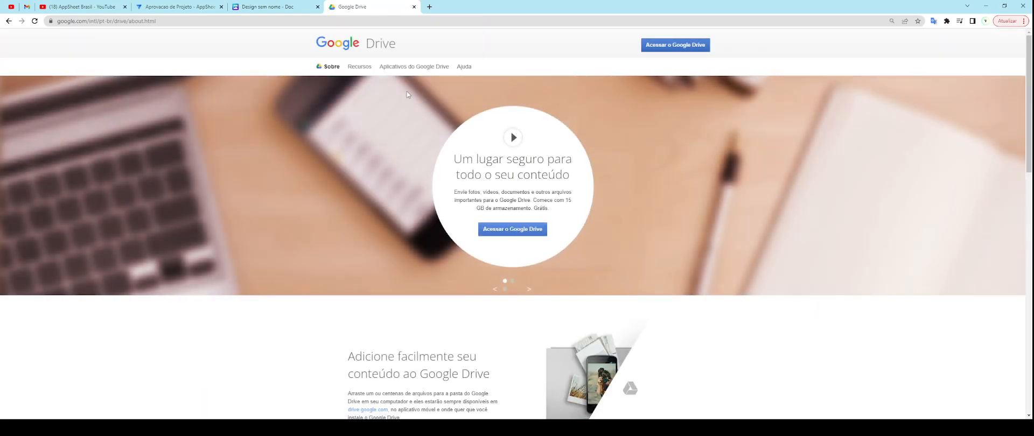
left_click(676, 46)
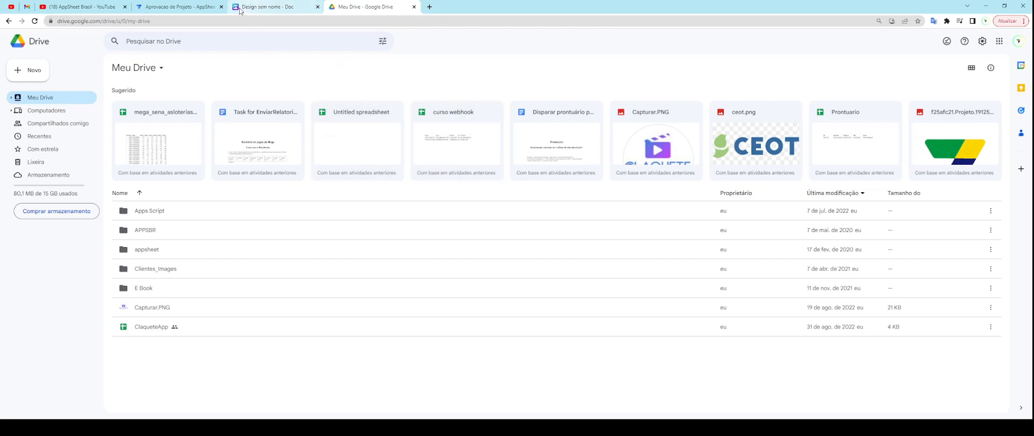
left_click(179, 8)
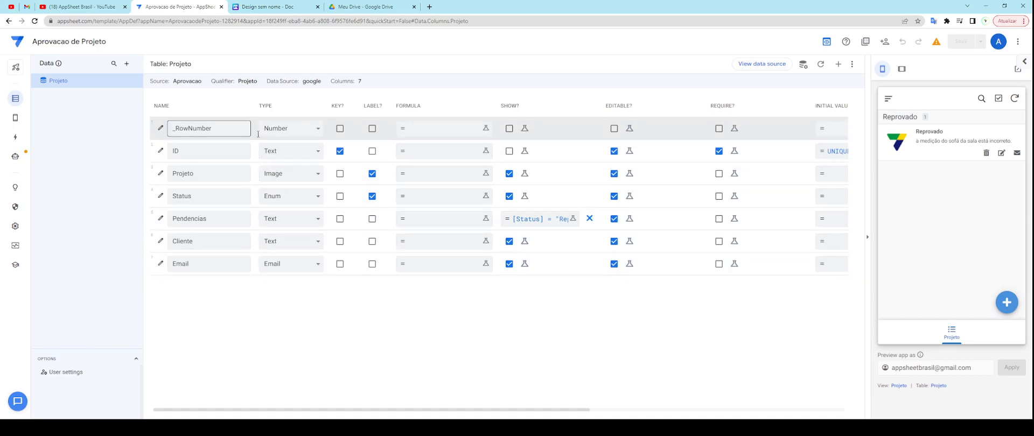
Step: Peek at the resources menu, then open the account menu with My Apps, My Team, Billing and Editor settings
double_click(262, 105)
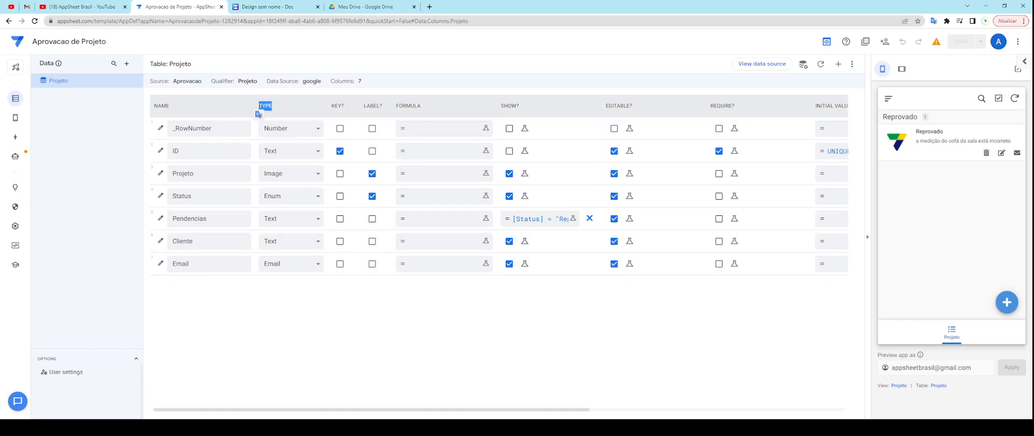
left_click(317, 288)
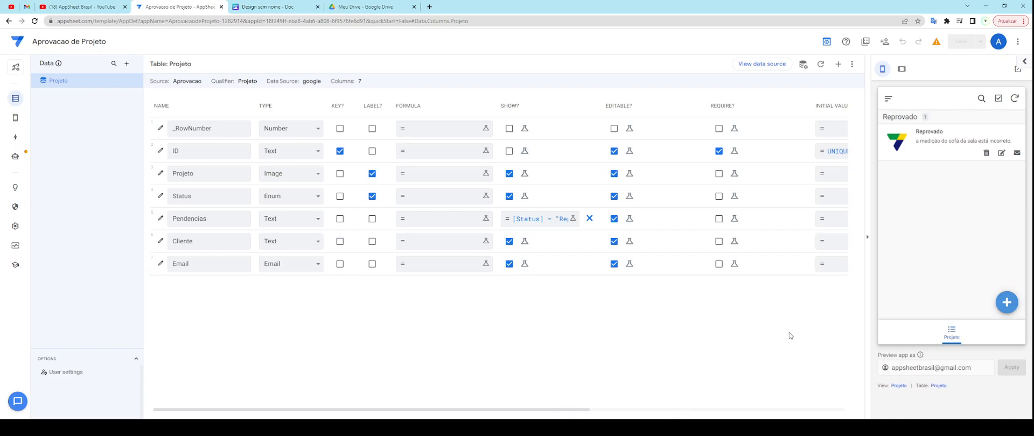
left_click(1016, 42)
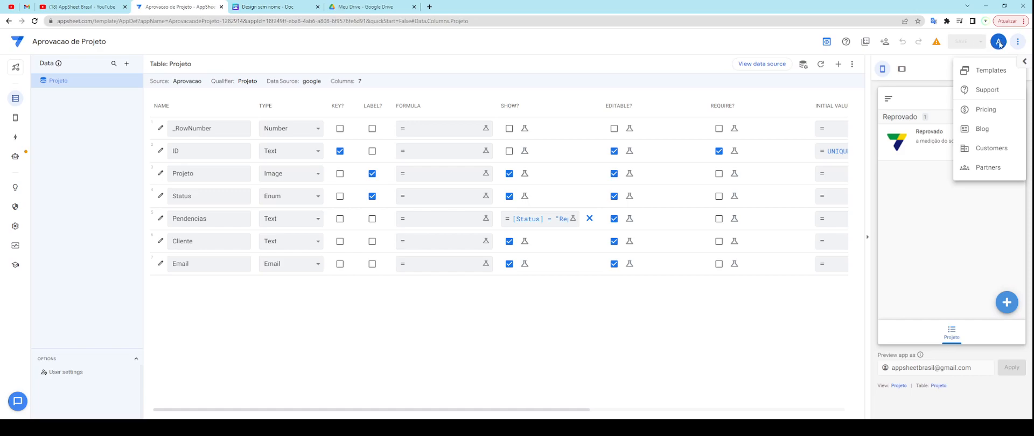
left_click(1018, 38)
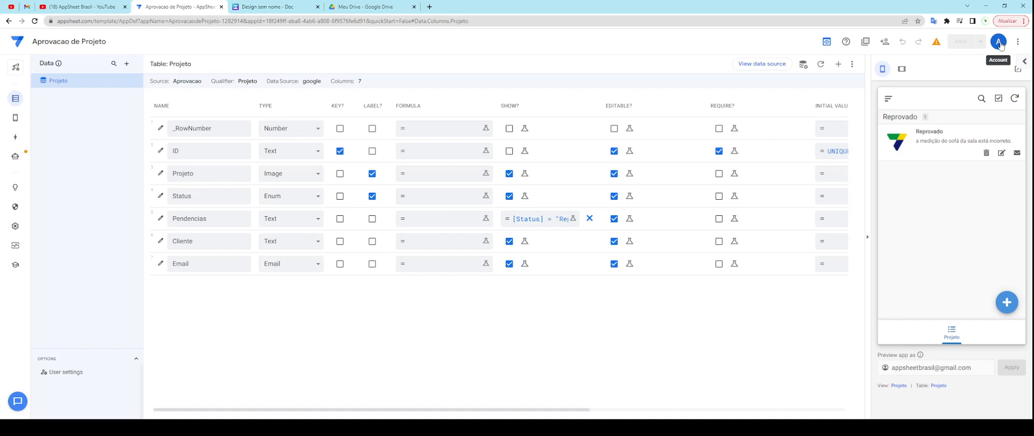
left_click(999, 43)
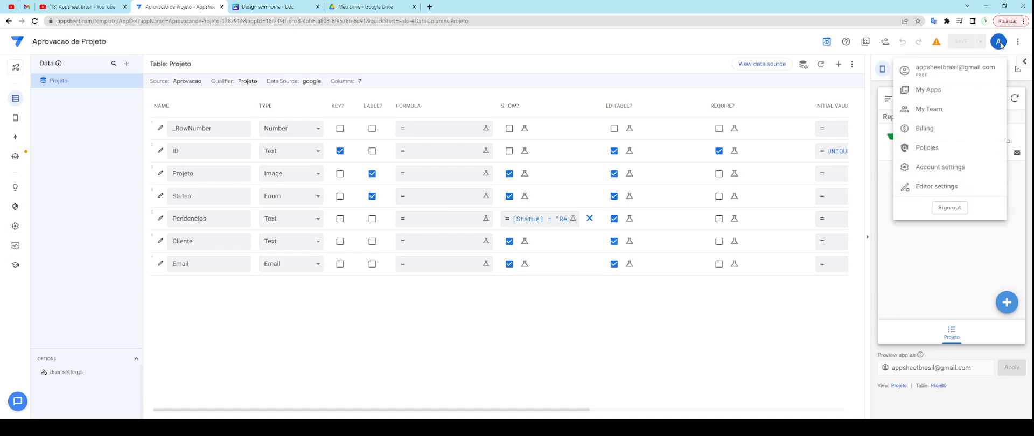
Step: Open Editor Settings to review the Expand all views option, then close the dialog
left_click(939, 188)
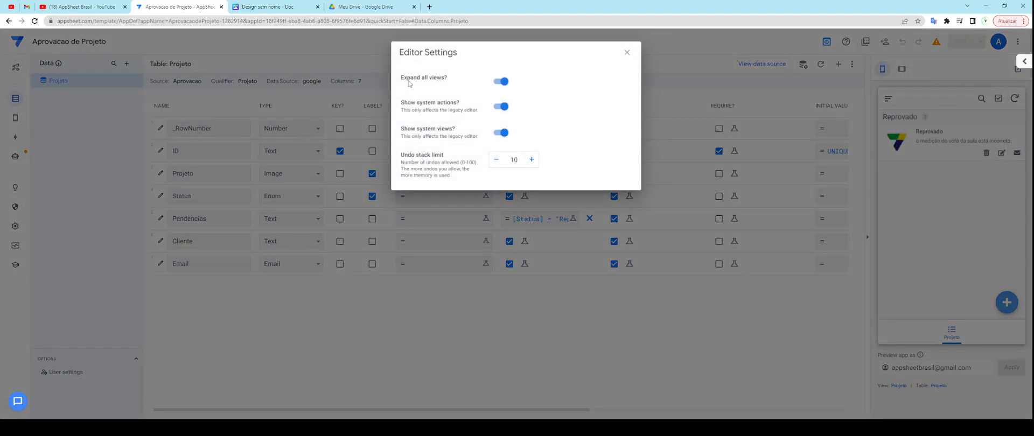
left_click_drag(401, 78, 449, 81)
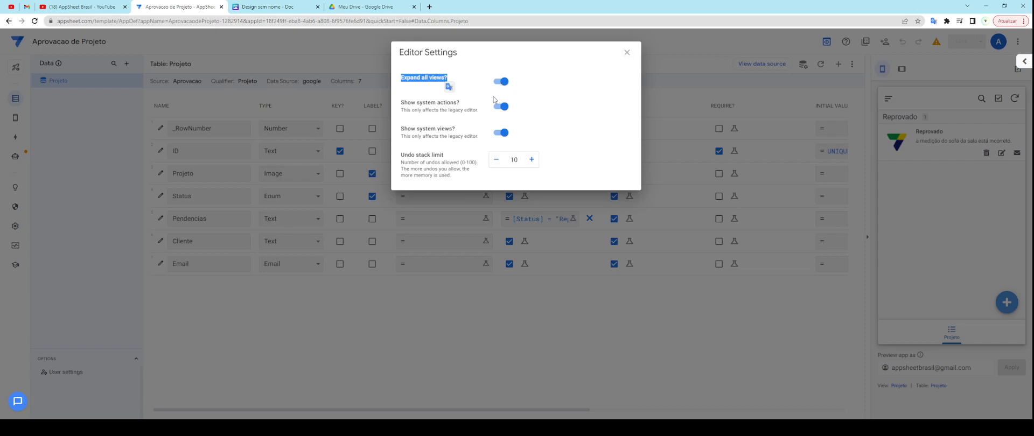
left_click(627, 52)
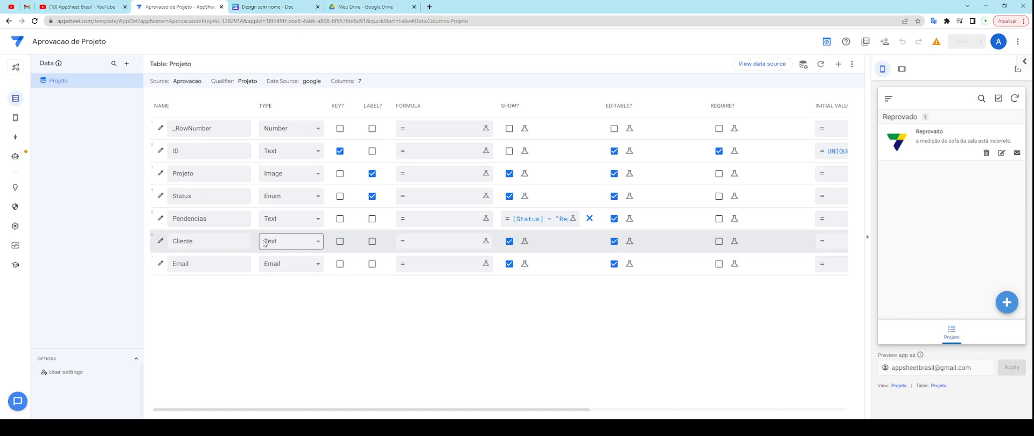
Step: Review the Projeto table title and its ID and Projeto column names
left_click_drag(170, 64, 193, 68)
left_click(187, 66)
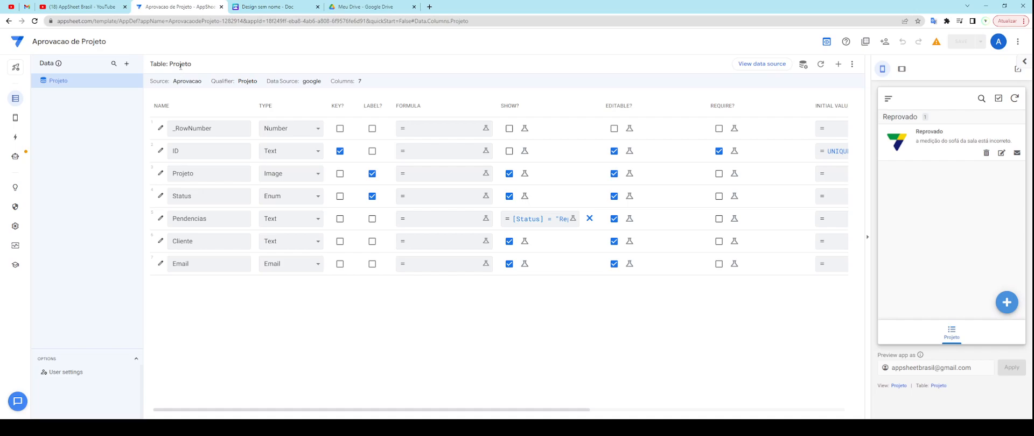
double_click(182, 63)
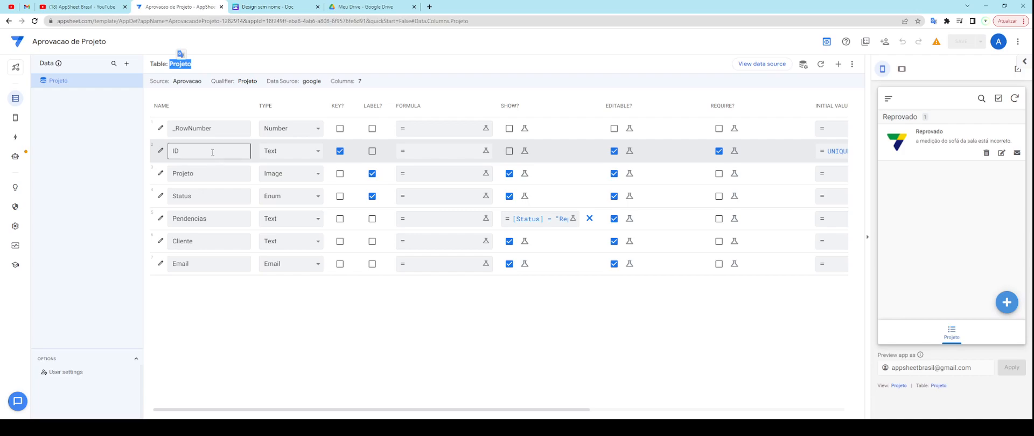
left_click_drag(188, 151, 162, 152)
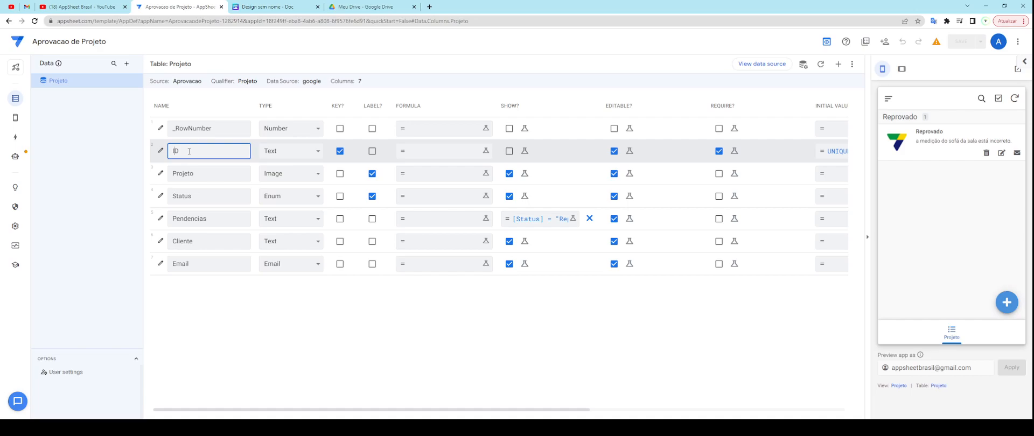
left_click(207, 172)
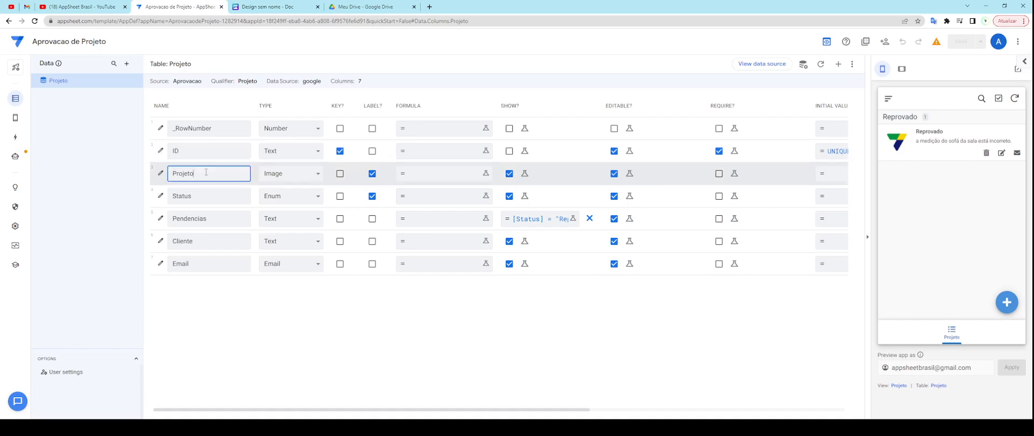
key("ctrl+a")
left_click(209, 174)
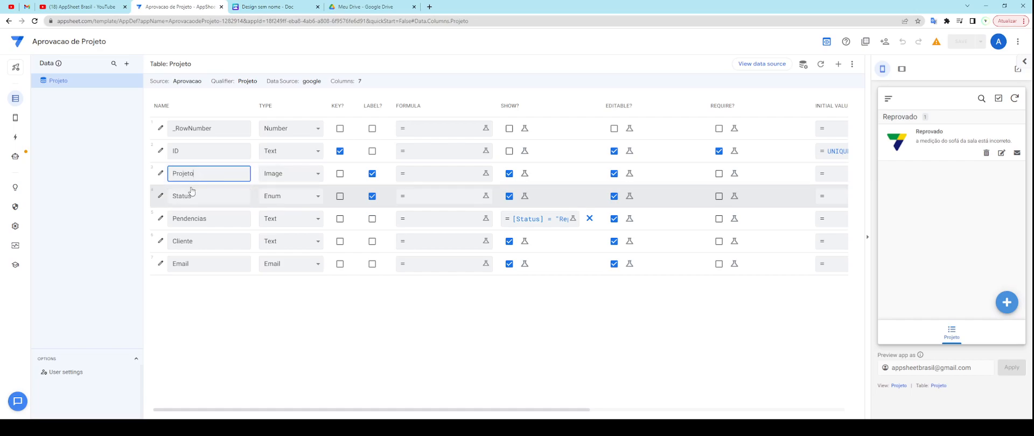
Step: Look over the Status, Pendencias, Cliente and Email column names
double_click(197, 196)
double_click(208, 219)
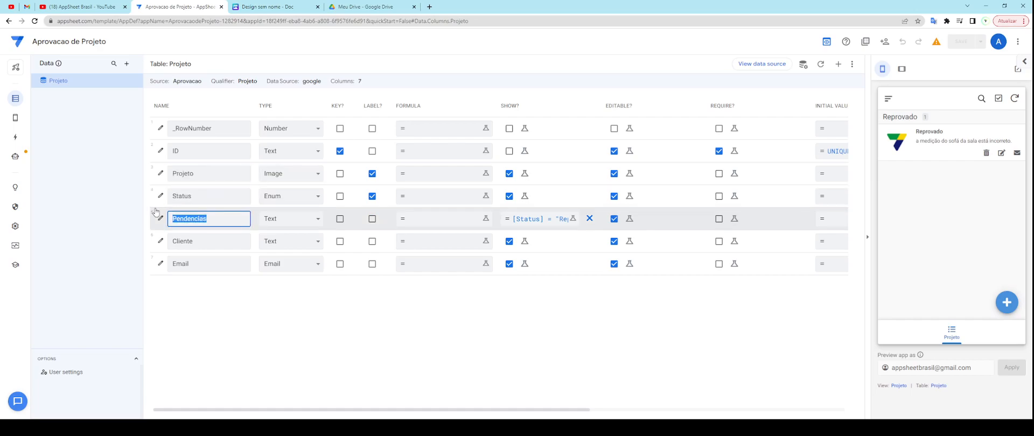
double_click(201, 243)
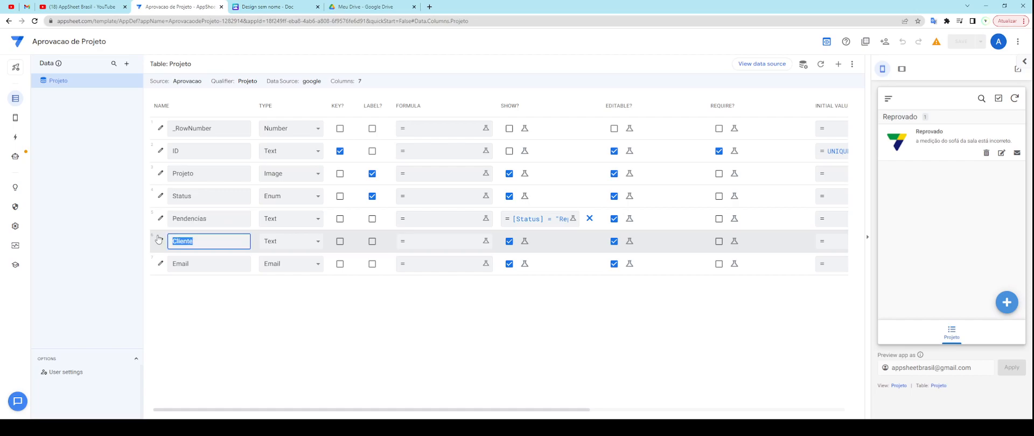
double_click(169, 261)
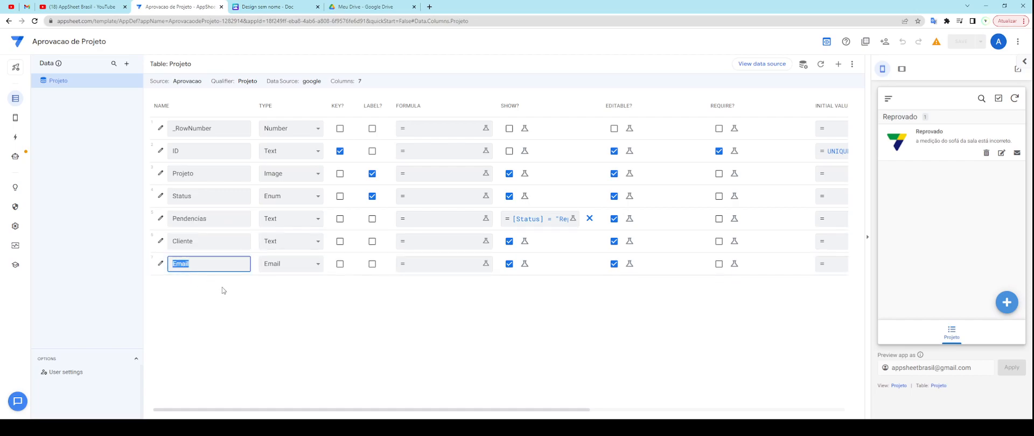
left_click(236, 304)
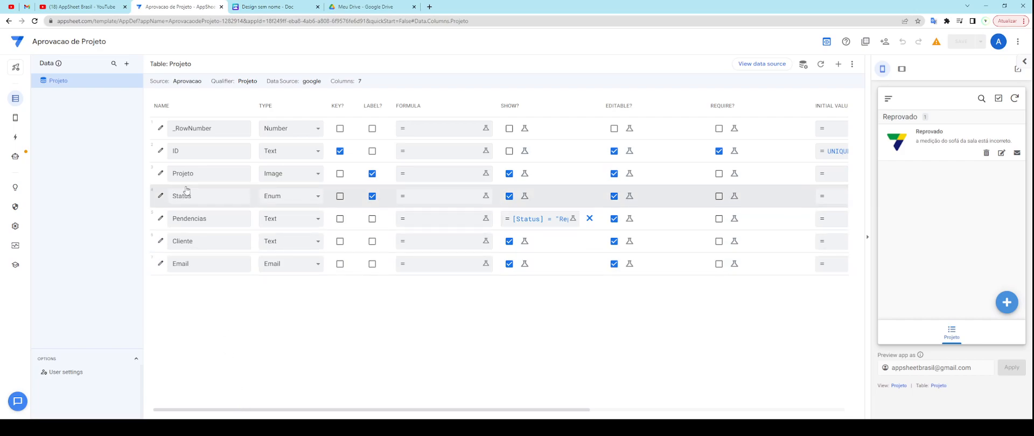
Step: Bring up a blank Projeto add form in the app preview
double_click(185, 152)
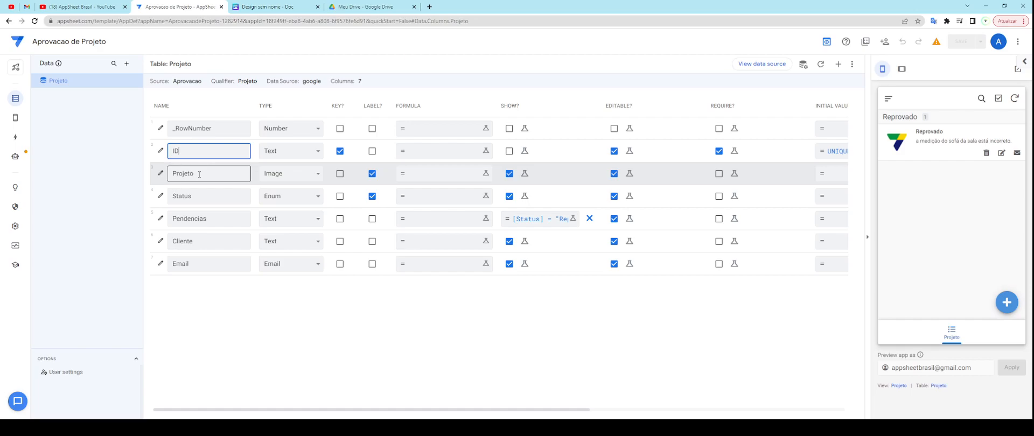
left_click(200, 174)
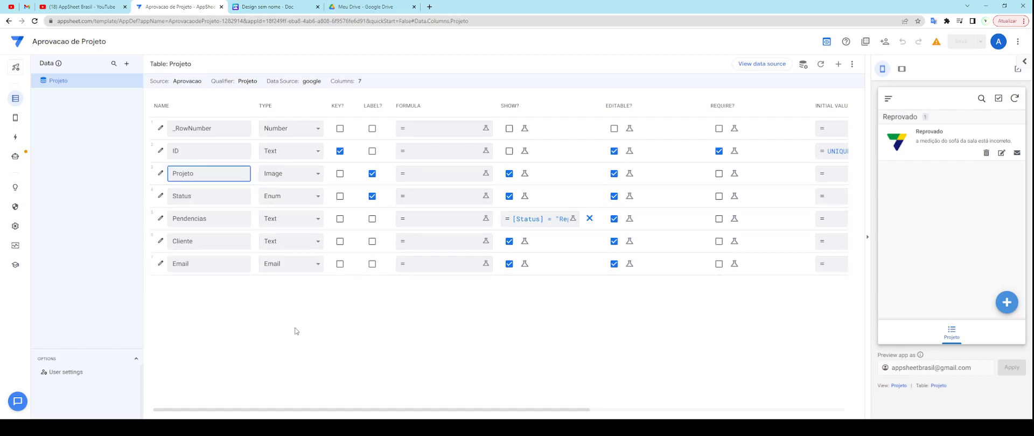
left_click(1006, 302)
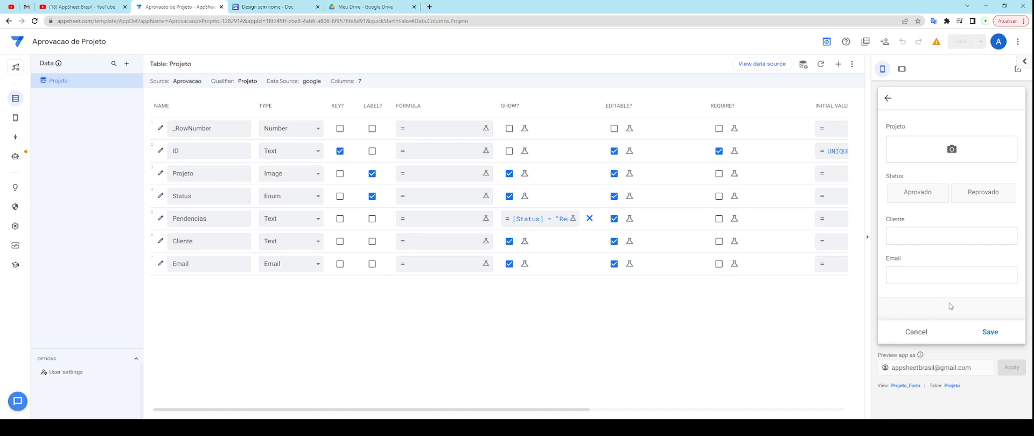
Step: Cancel the add form, view the Reprovado record's details, and open the Aprovacao data source
left_click(888, 98)
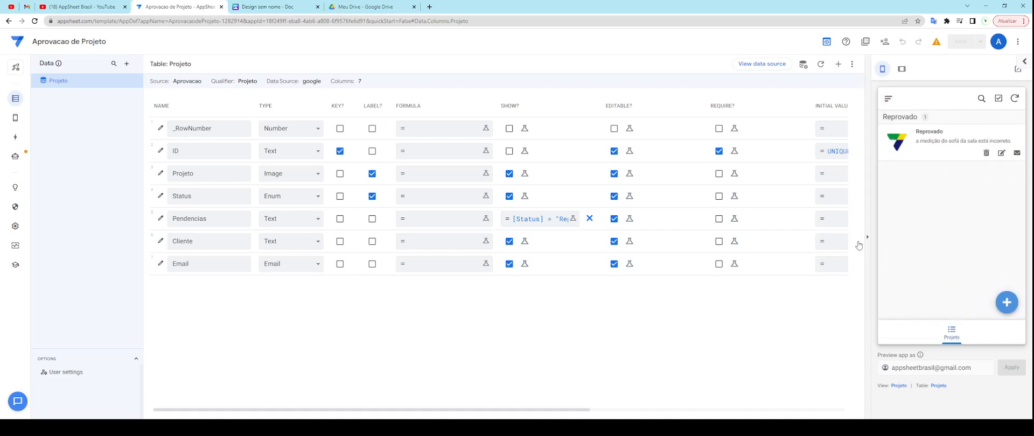
left_click(927, 146)
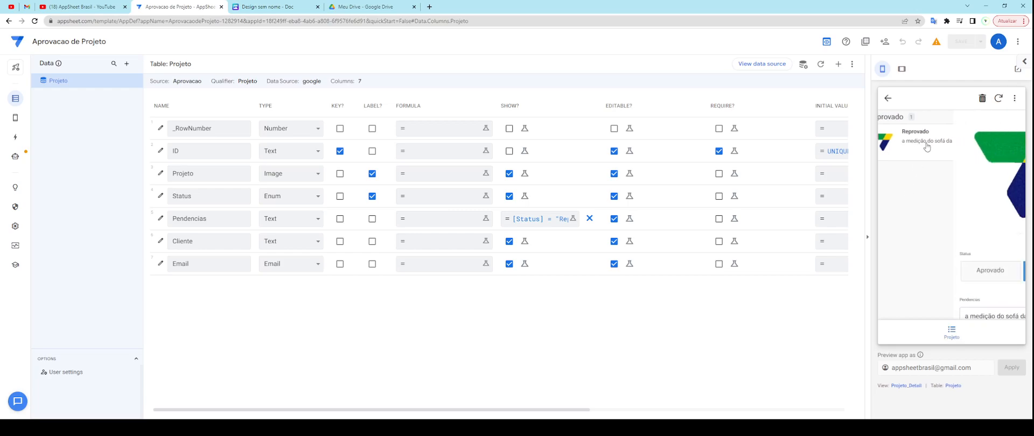
scroll(924, 214, "down", 2)
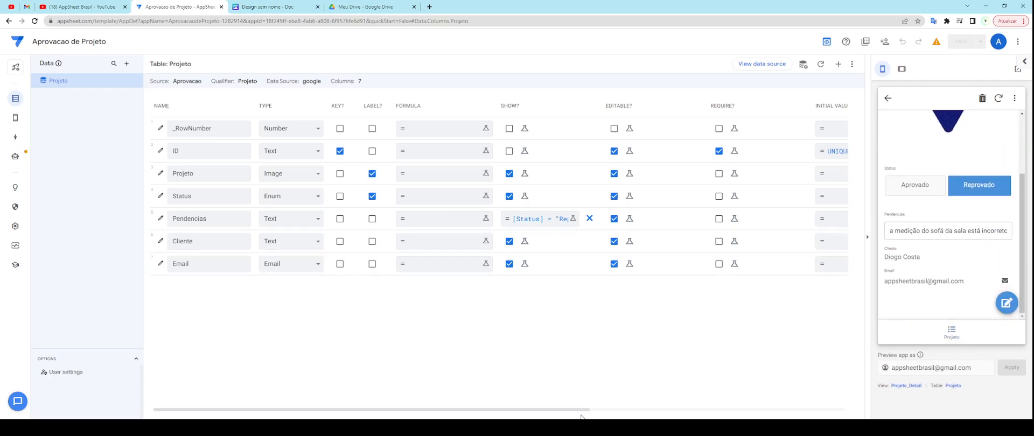
left_click_drag(584, 411, 558, 399)
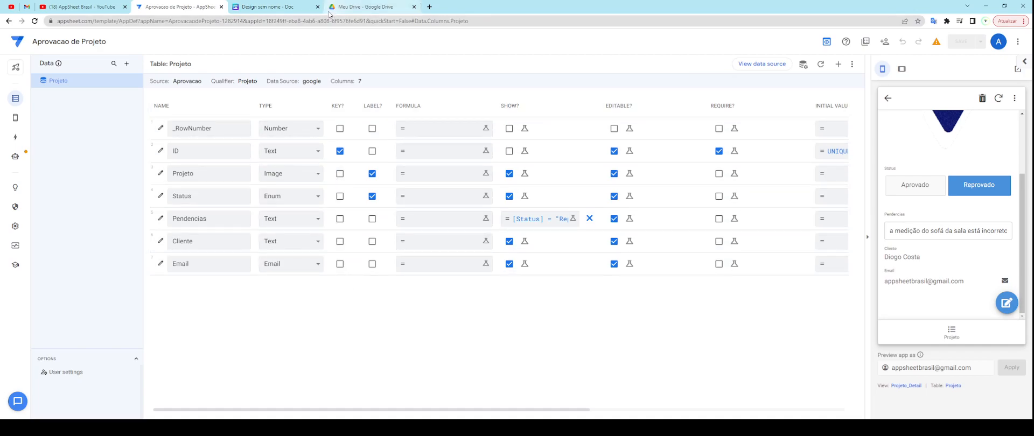
left_click(755, 65)
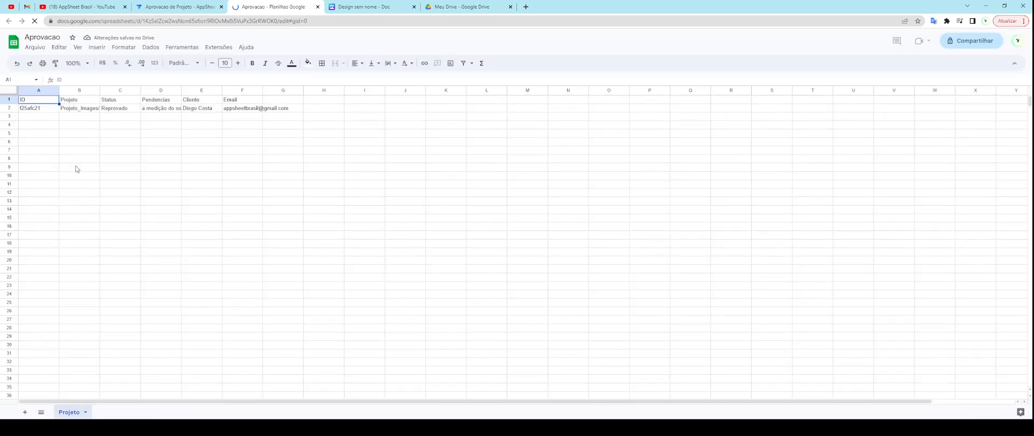
Step: Select rows 1–2 of the Projeto sheet to inspect its single record, then return to AppSheet
left_click(9, 100)
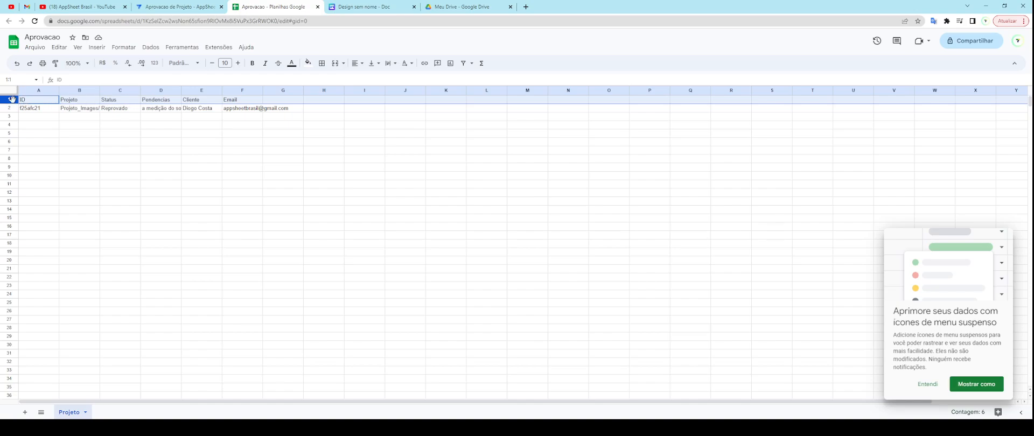
left_click(9, 107)
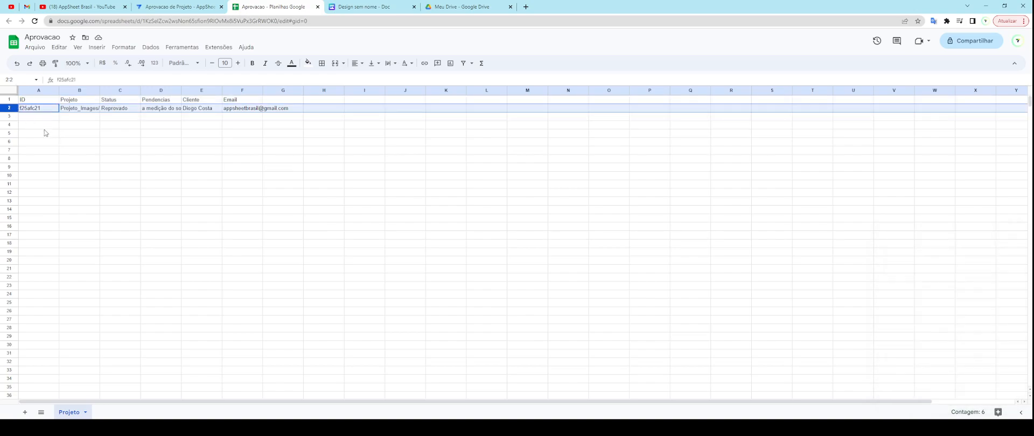
key("shift+Down")
key("shift+Down")
key("shift+Down")
key("shift+Down")
key("shift+Down")
key("shift+Down")
key("shift+Down")
key("shift+Down")
key("shift+Down")
key("shift+Down")
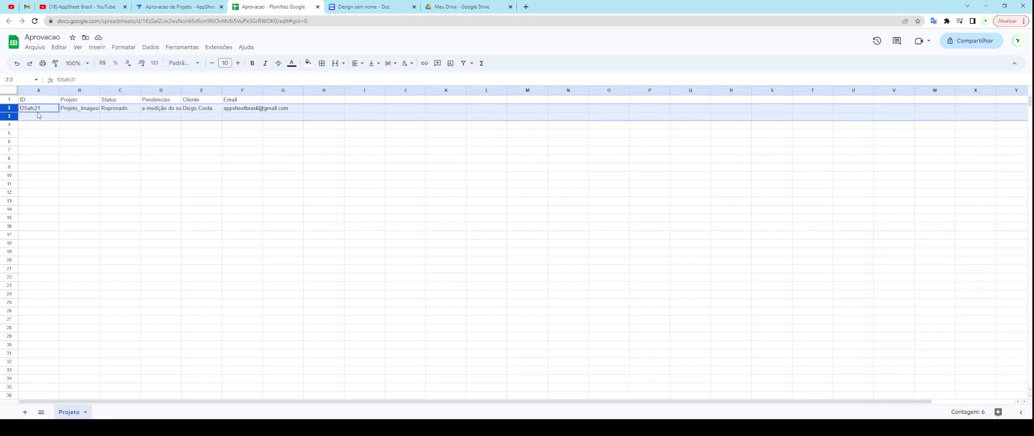
key("shift+Down")
key("shift+Down")
key("shift+Down")
key("shift+Down")
key("shift+Down")
key("shift+Down")
key("shift+Down")
key("shift+Down")
key("shift+Down")
key("shift+Down")
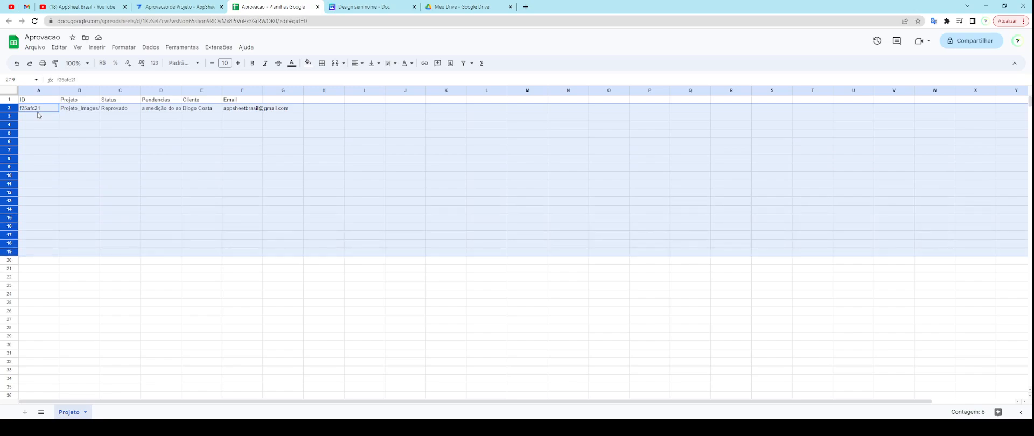
left_click(183, 128)
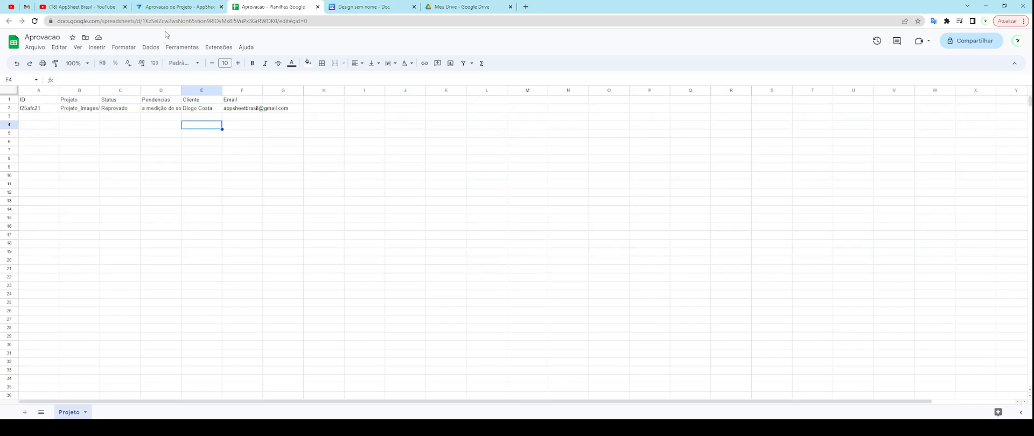
left_click(183, 7)
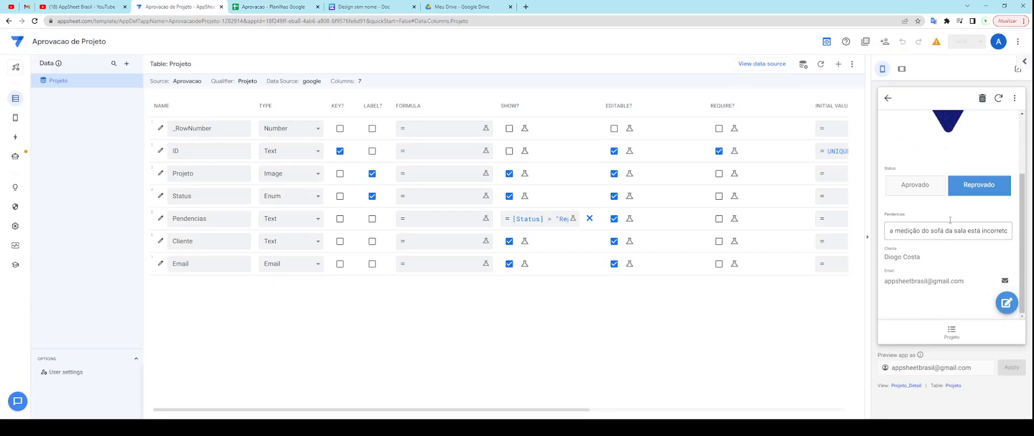
scroll(936, 168, "up", 1)
scroll(964, 194, "up", 1)
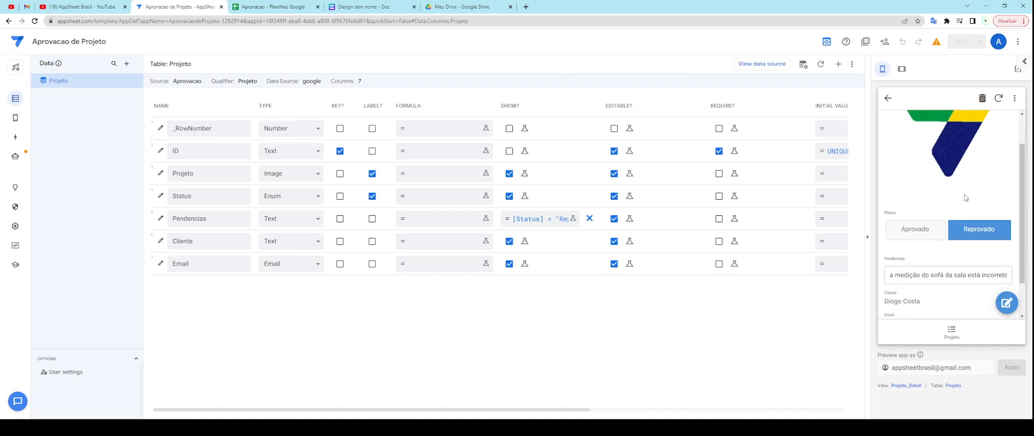
left_click(888, 98)
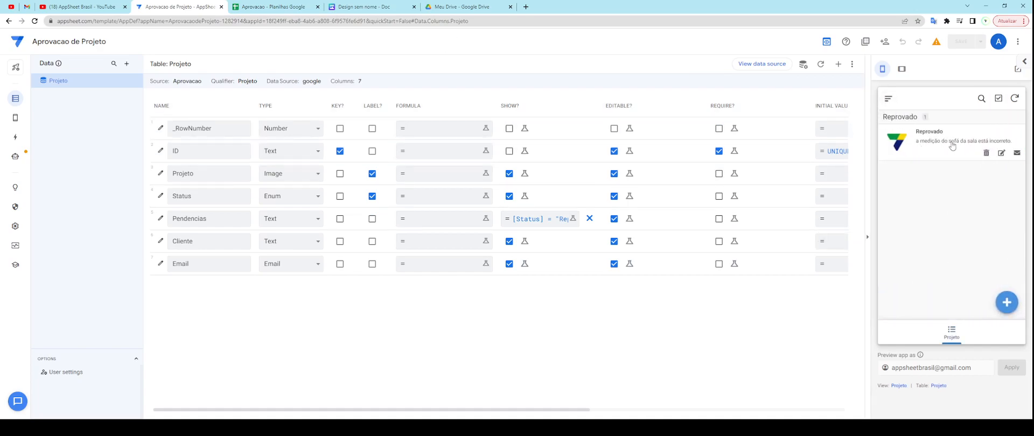
left_click(951, 154)
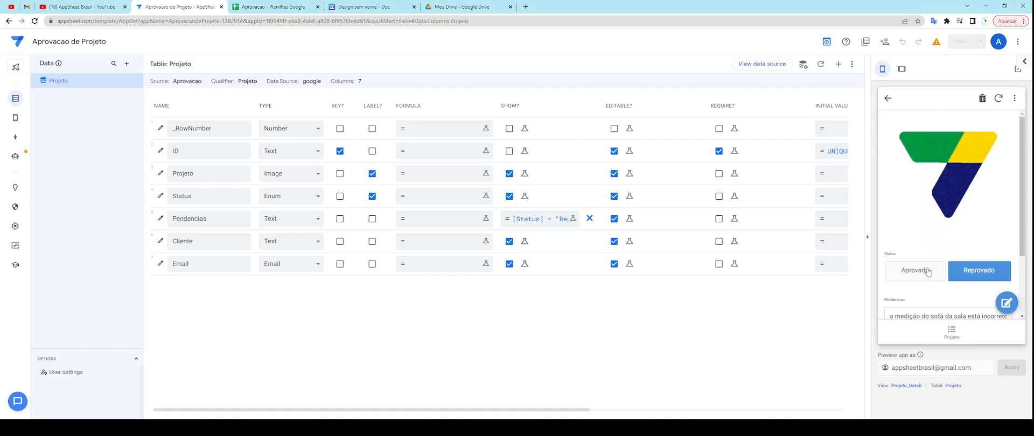
left_click(261, 10)
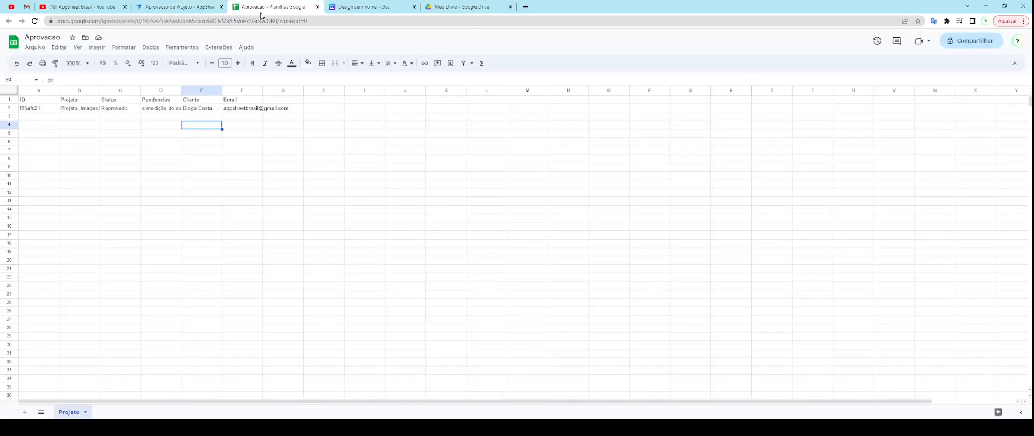
left_click(37, 109)
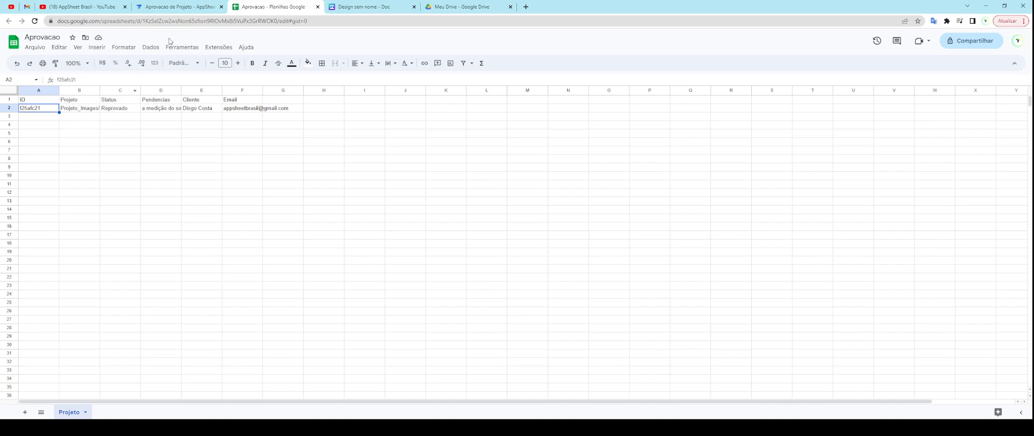
left_click(182, 9)
left_click(189, 129)
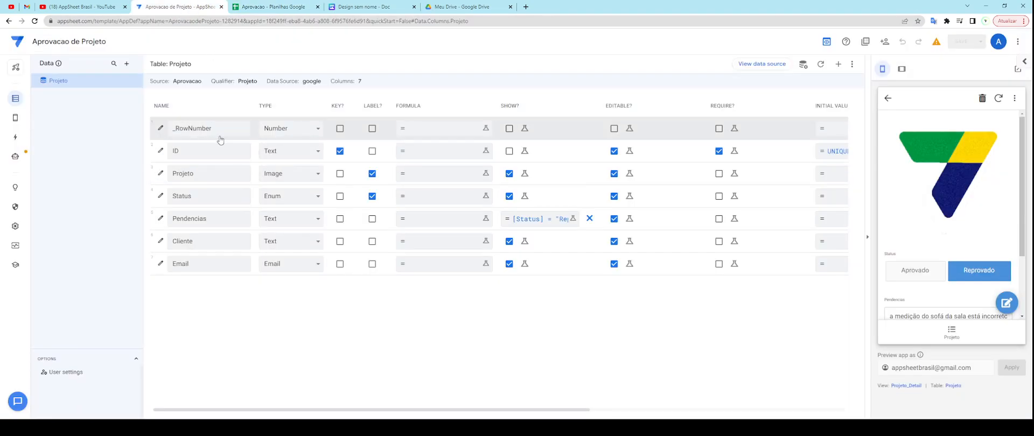
left_click(189, 129)
double_click(202, 130)
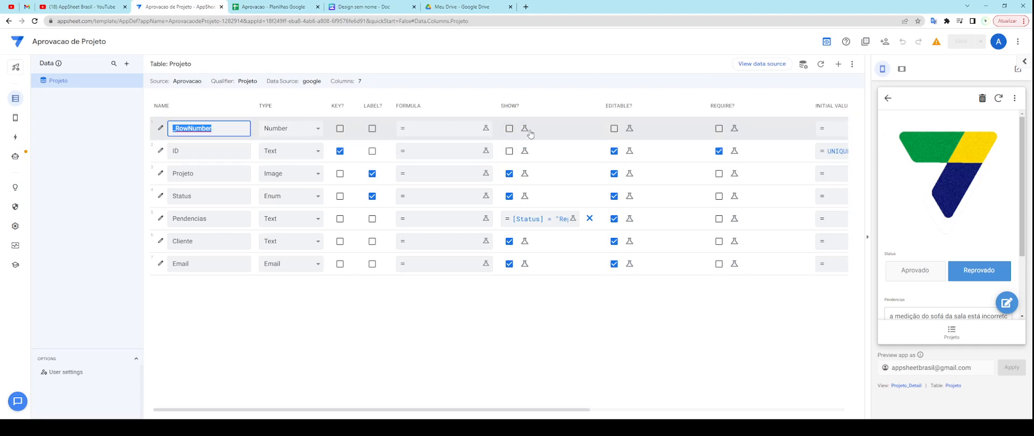
left_click(228, 131)
double_click(186, 127)
left_click_drag(235, 128, 176, 131)
Step: Check data row 2 in the Aprovacao sheet, then return the AppSheet preview to the Projeto list
left_click(272, 7)
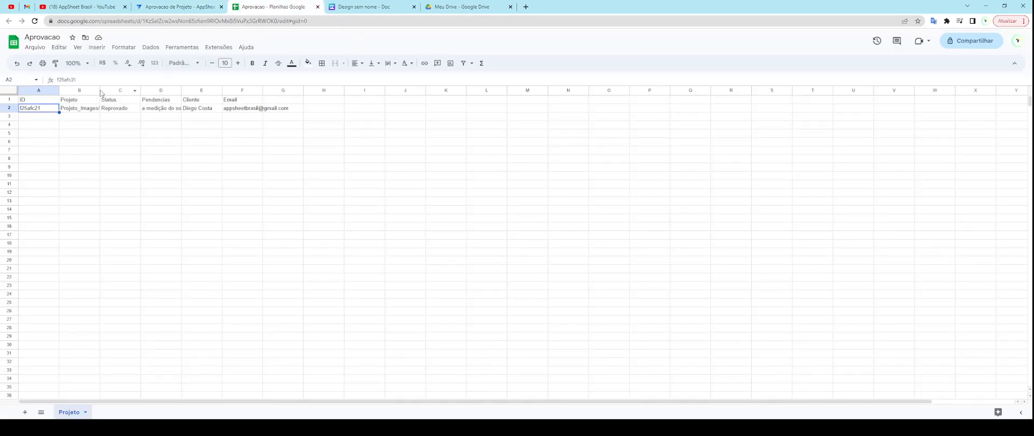
left_click(9, 108)
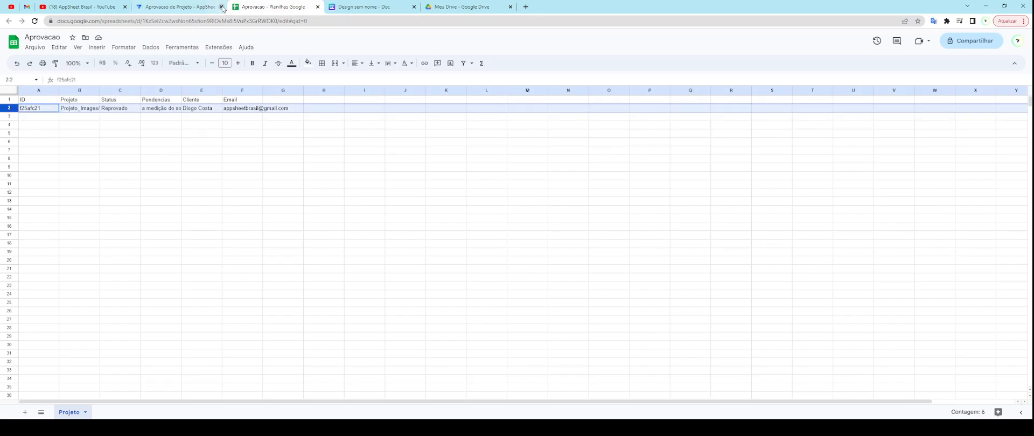
left_click(179, 7)
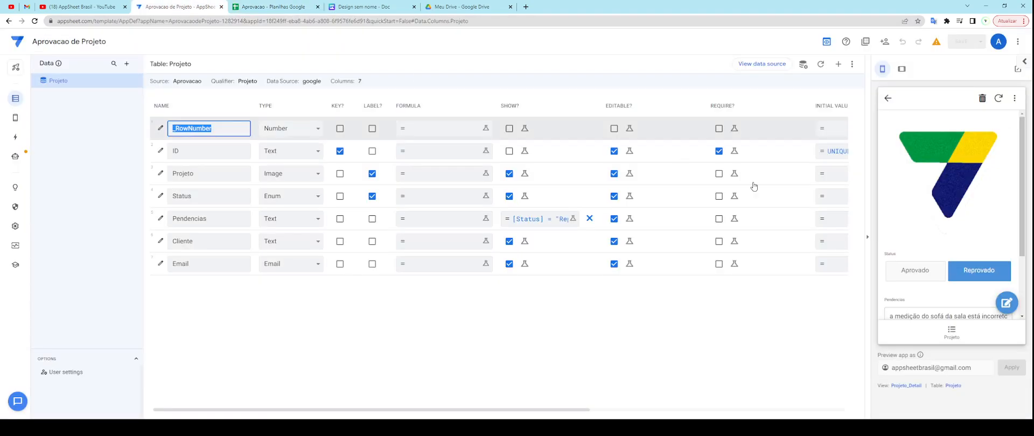
left_click(955, 339)
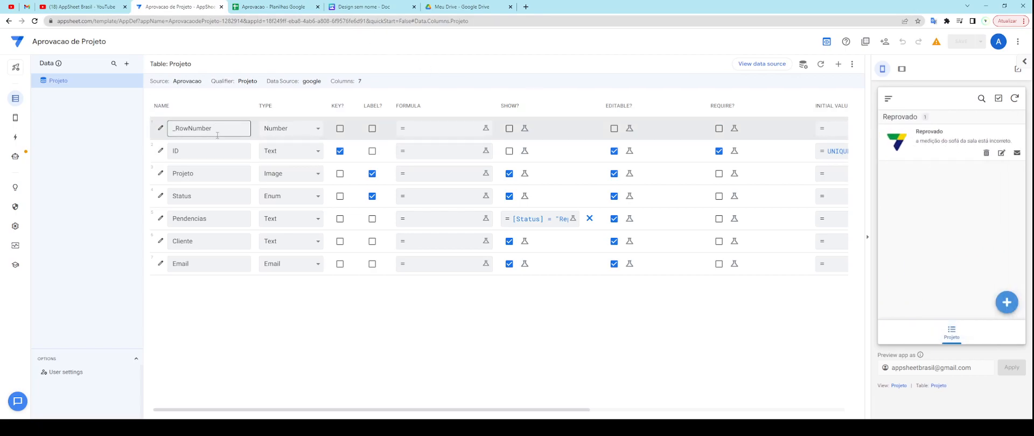
Step: Back in the Aprovacao sheet, review header row 1 and zoom the page in
left_click(273, 7)
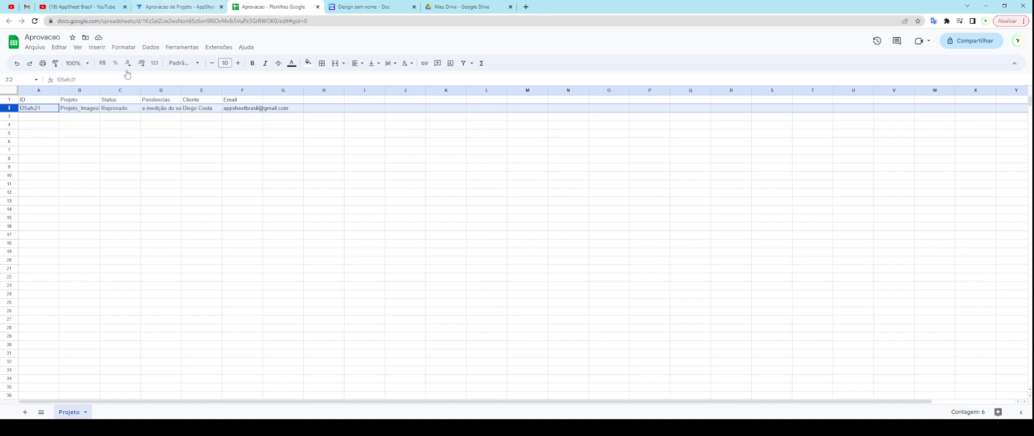
left_click(9, 99)
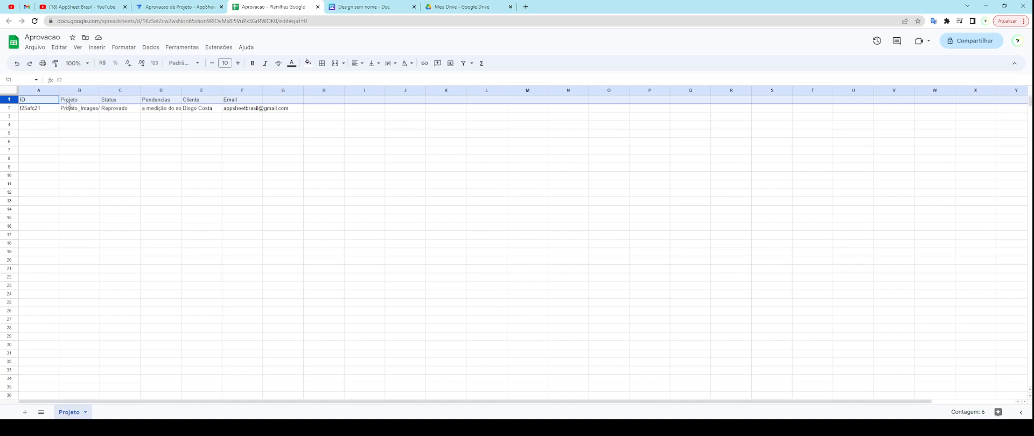
left_click(46, 103)
left_click(153, 12)
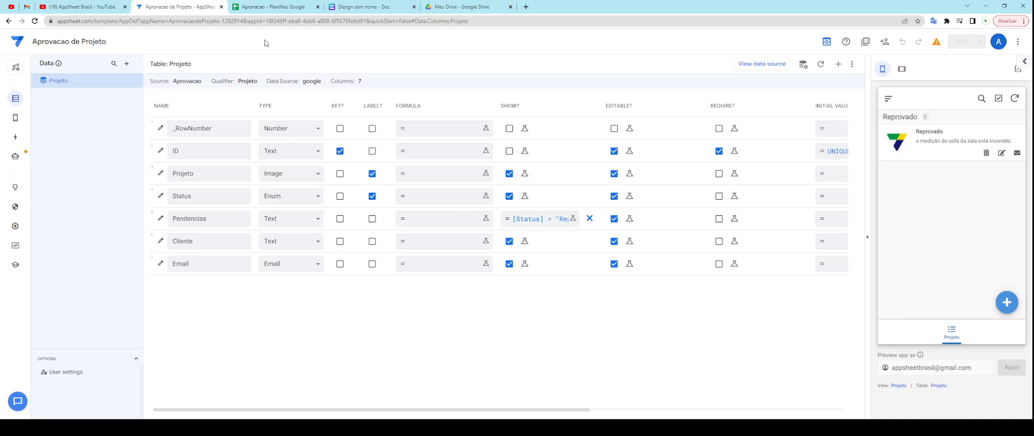
left_click(300, 10)
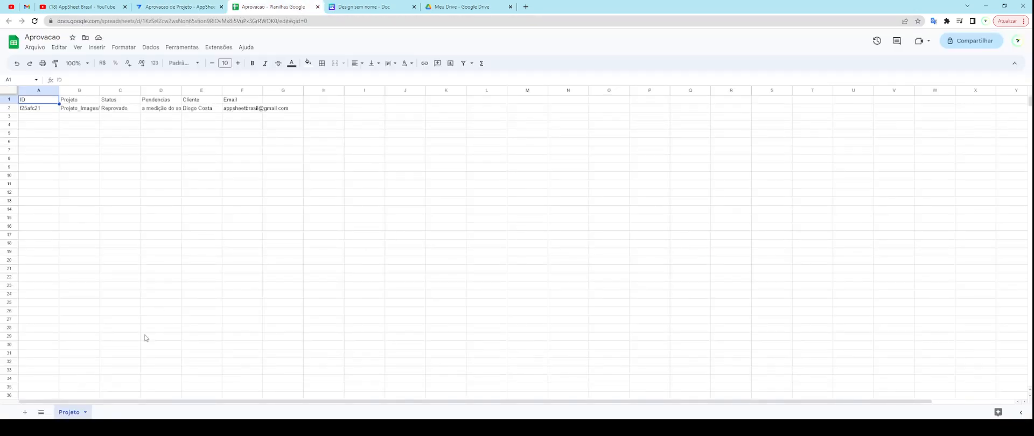
left_click(122, 389)
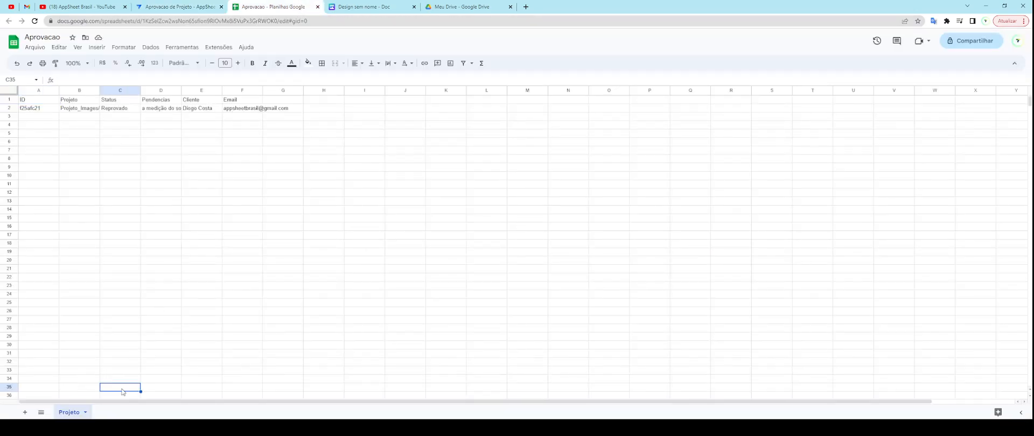
key("ctrl+plus")
key("ctrl+plus")
key("ctrl+plus")
key("ctrl+plus")
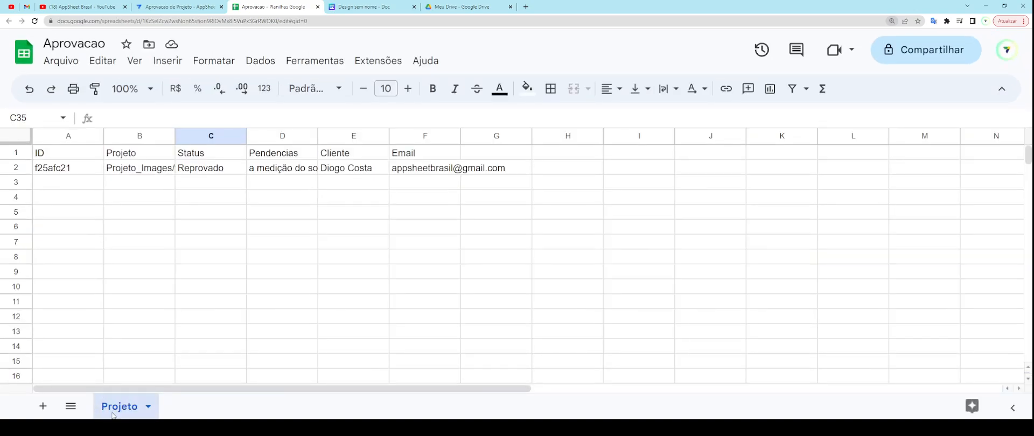
Step: Add a new sheet named Usuarios to the Aprovacao spreadsheet
double_click(113, 410)
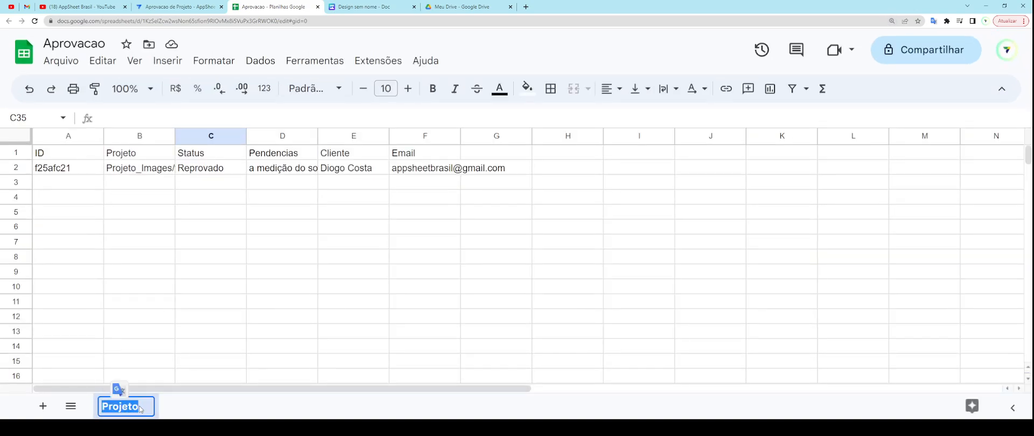
left_click(163, 408)
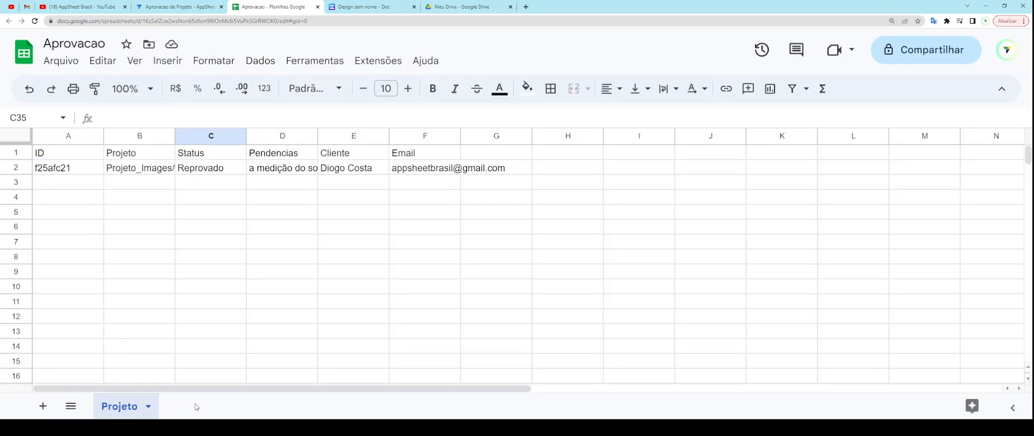
left_click(43, 406)
double_click(186, 408)
type("U")
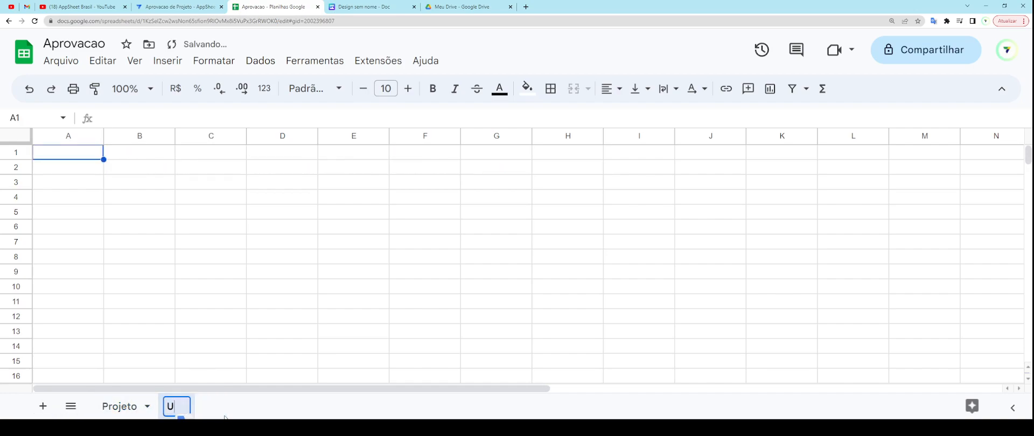
type("suarios")
left_click(166, 276)
Step: Enter the headers NOME, EMAIL and TELEFONE in cells A1 to C1
left_click(88, 155)
type("NOME")
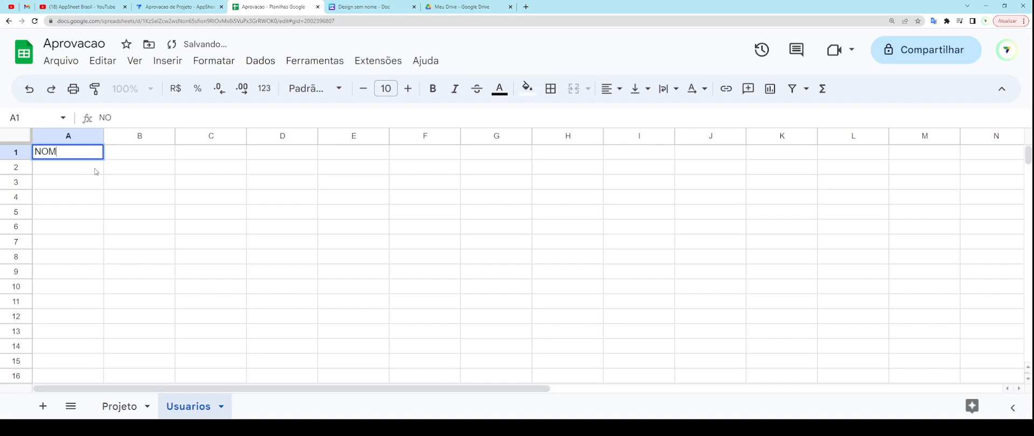
key("Tab")
type("EMAILÇ")
key("Tab")
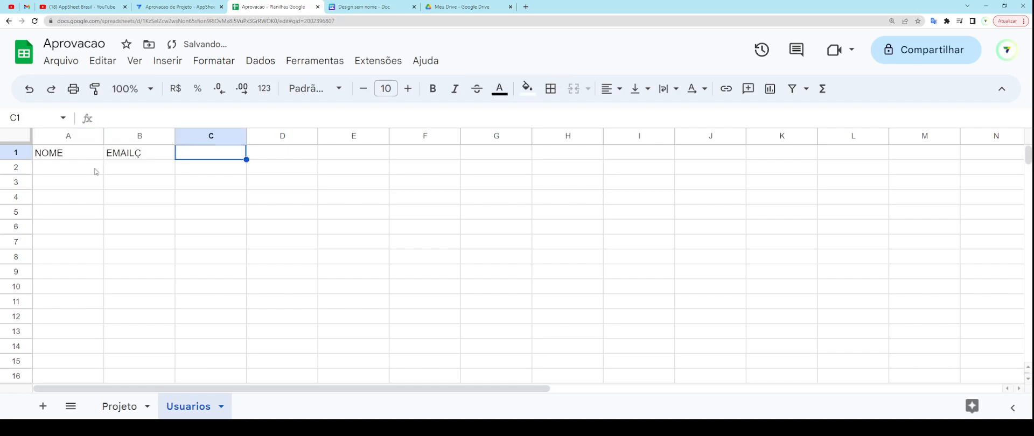
key("Left")
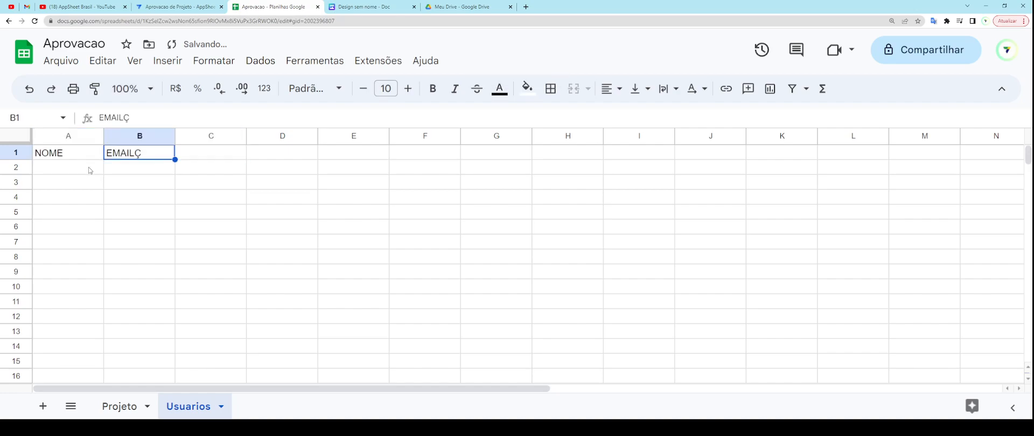
key("Return")
key("BackSpace")
left_click(207, 157)
type("TELEFONE")
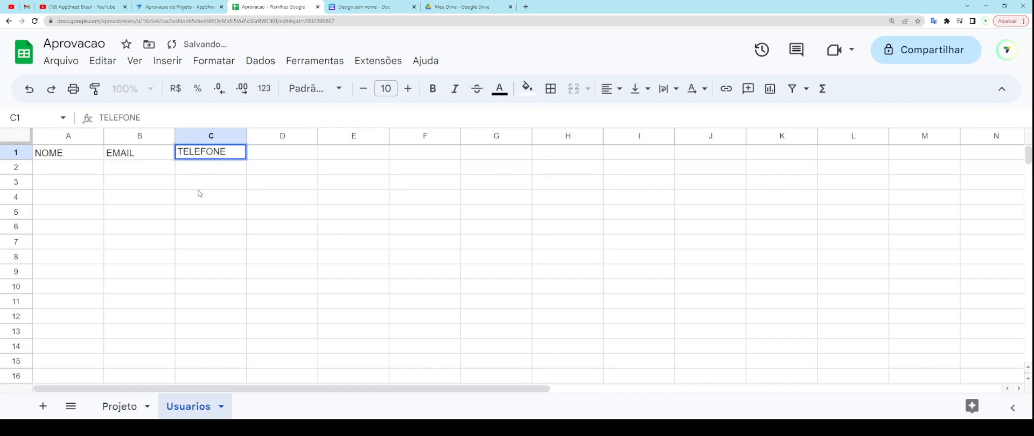
left_click(195, 184)
Step: Make header row 1 bold and return to the AppSheet editor
left_click(18, 154)
left_click(432, 88)
left_click(189, 198)
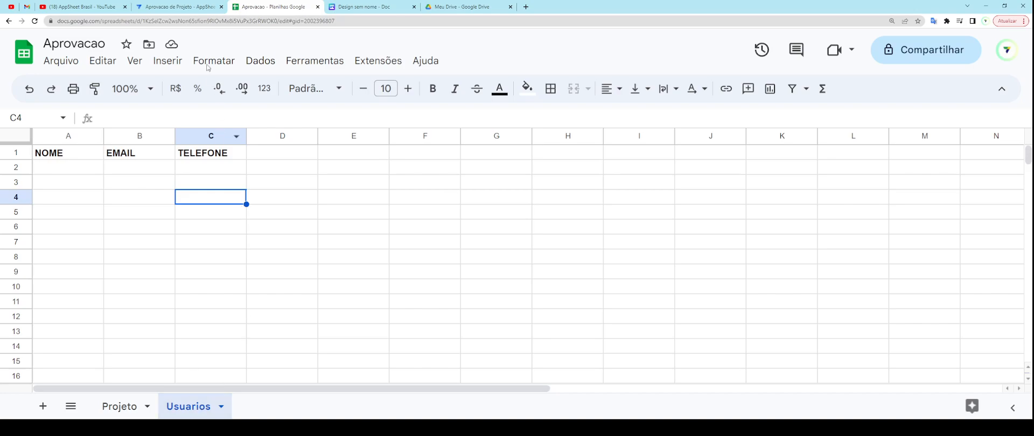
left_click(202, 7)
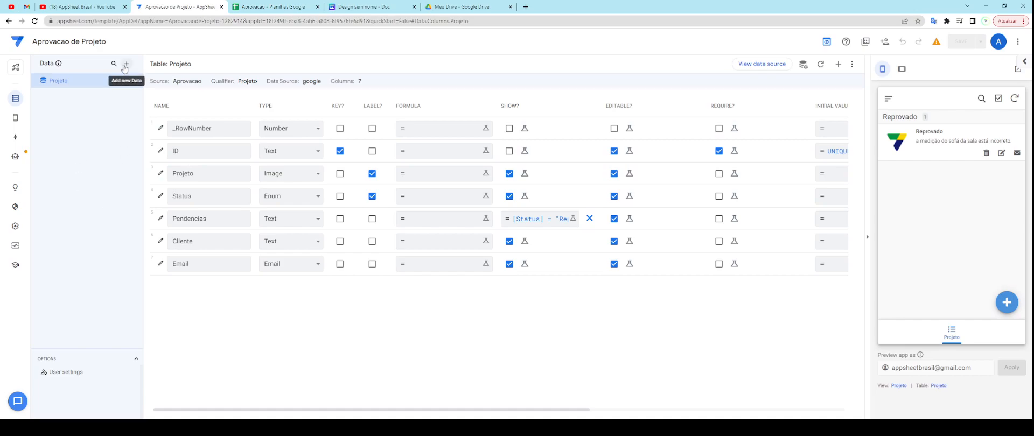
left_click(267, 8)
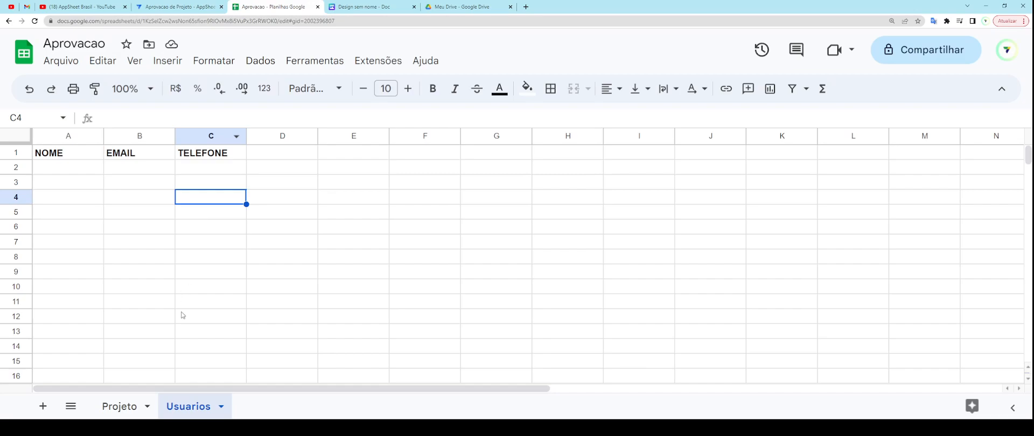
left_click(180, 7)
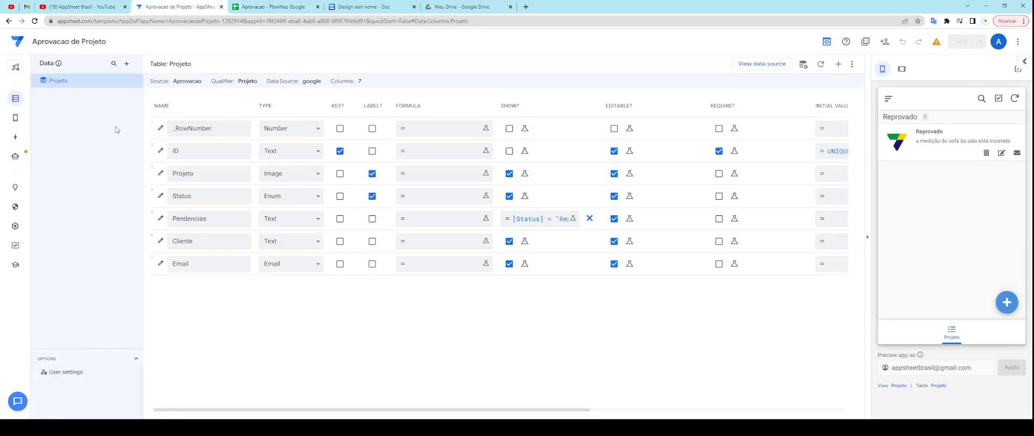
Step: Add a new Google Sheets table sourced from the Aprovacao spreadsheet in the APPSBR folder
left_click(126, 63)
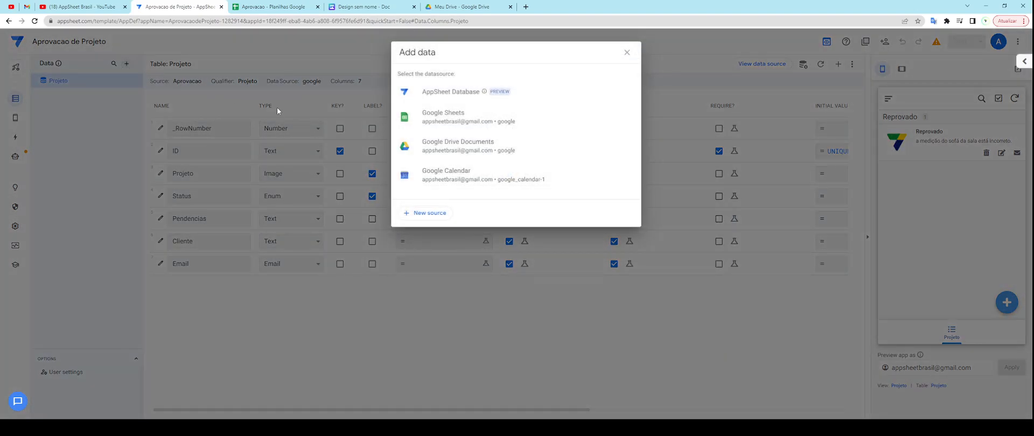
left_click(471, 126)
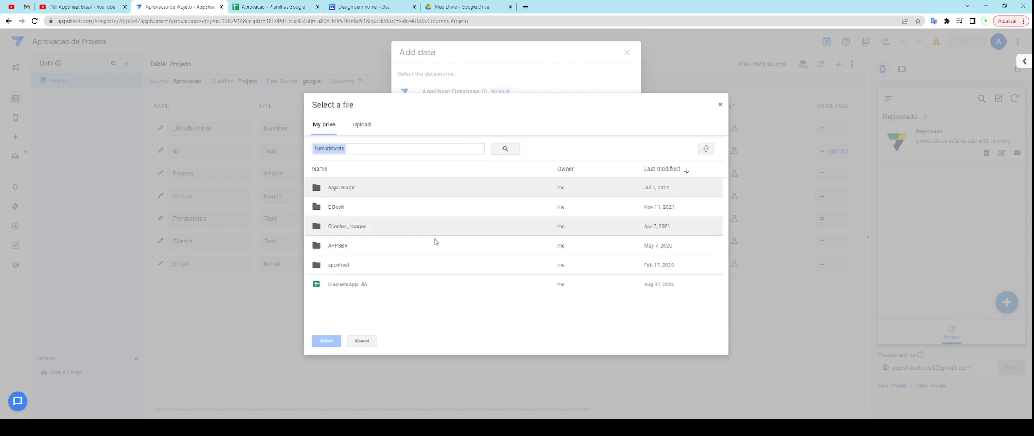
double_click(361, 251)
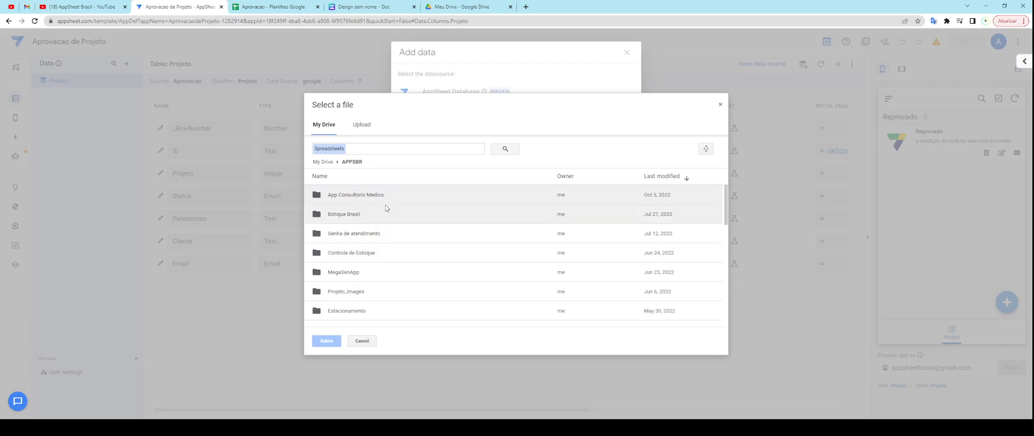
left_click(721, 105)
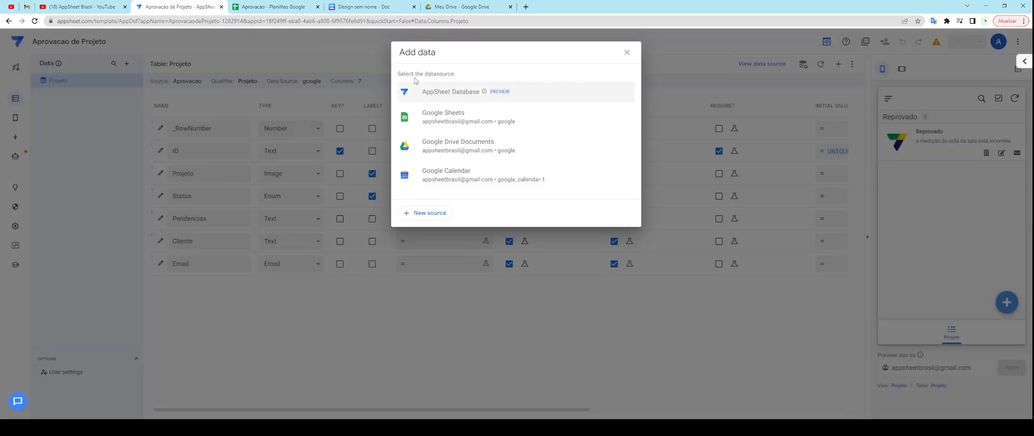
left_click(459, 122)
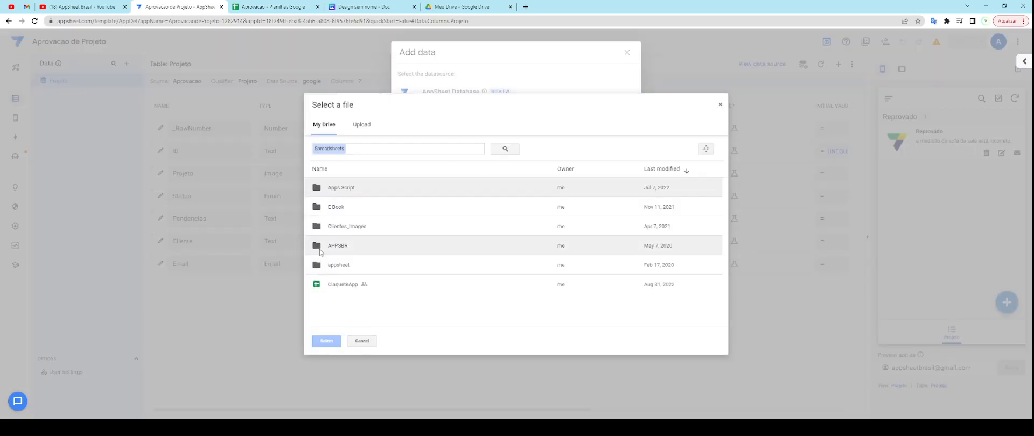
double_click(383, 247)
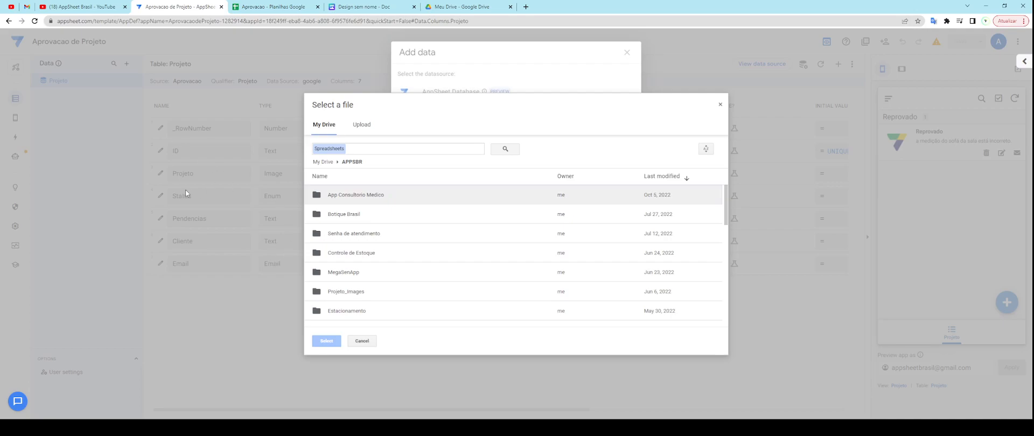
scroll(445, 257, "down", 5)
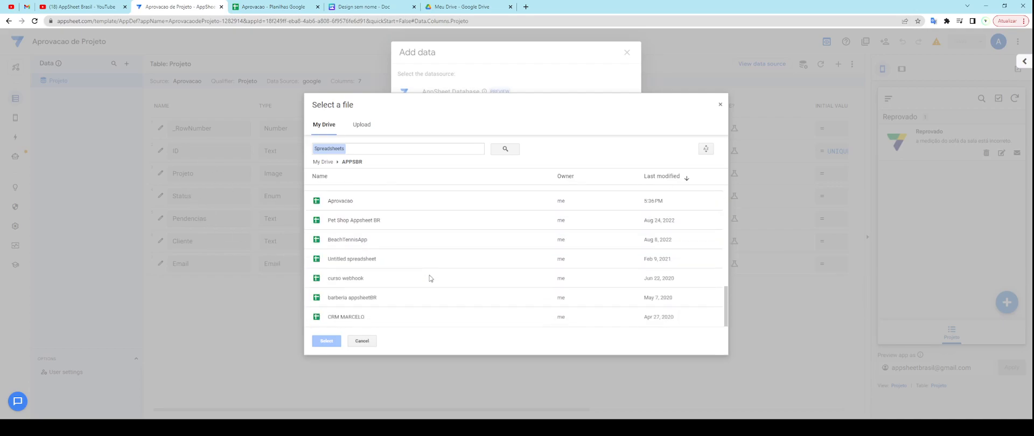
left_click(358, 203)
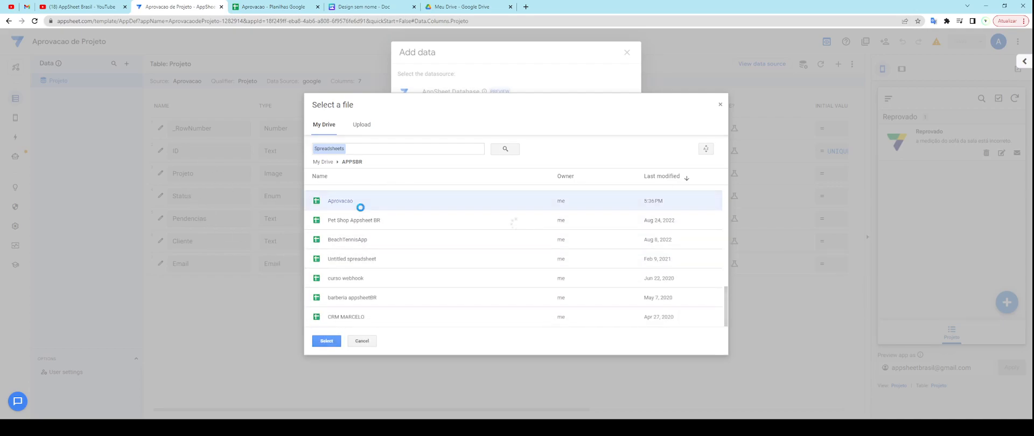
left_click(358, 203)
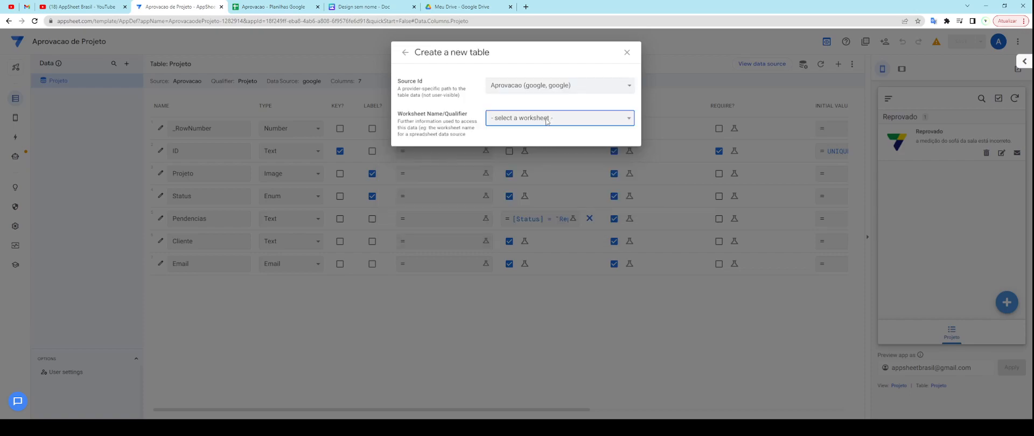
Step: Create the Usuarios table from the Usuarios worksheet, allowing updates, adds and deletes
left_click(518, 137)
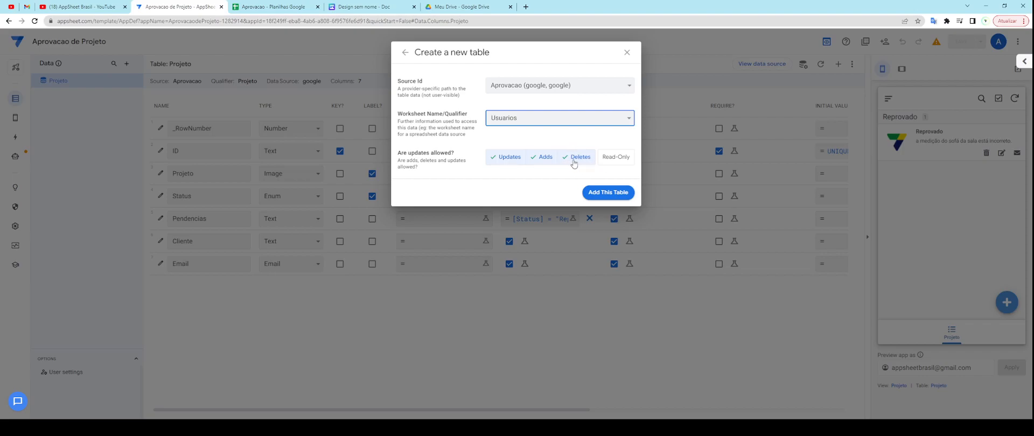
left_click(616, 160)
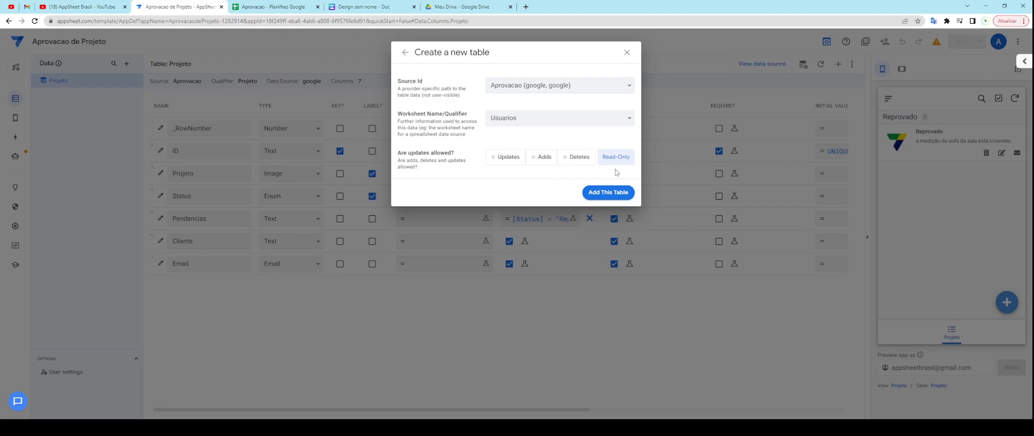
left_click(521, 160)
left_click(549, 159)
left_click(582, 165)
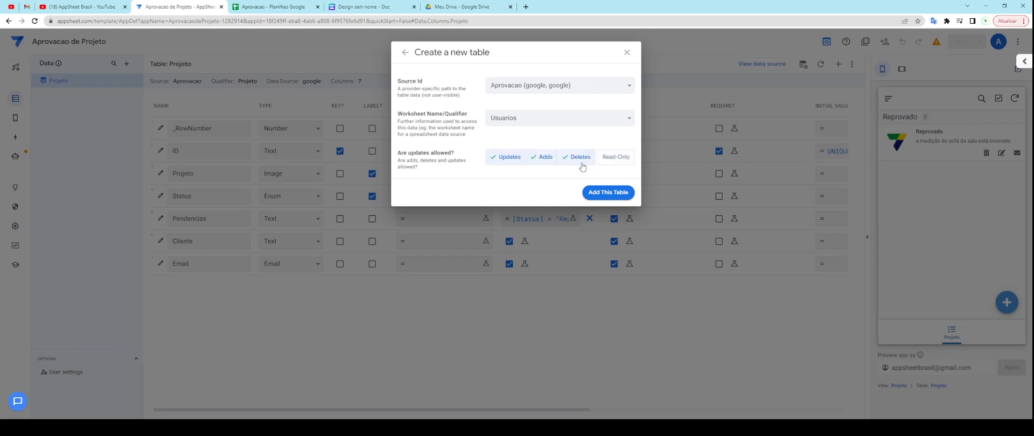
left_click(610, 194)
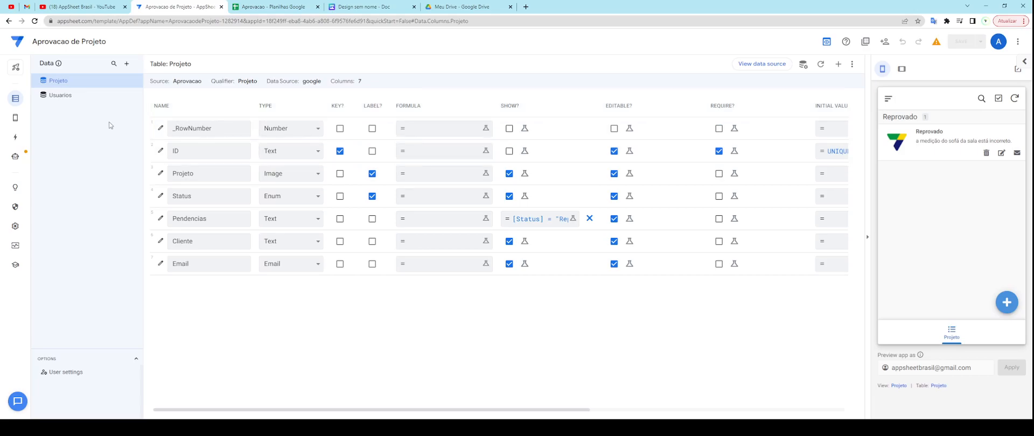
Step: Close the Projeto table settings unchanged and display the Usuarios table's columns
left_click(805, 65)
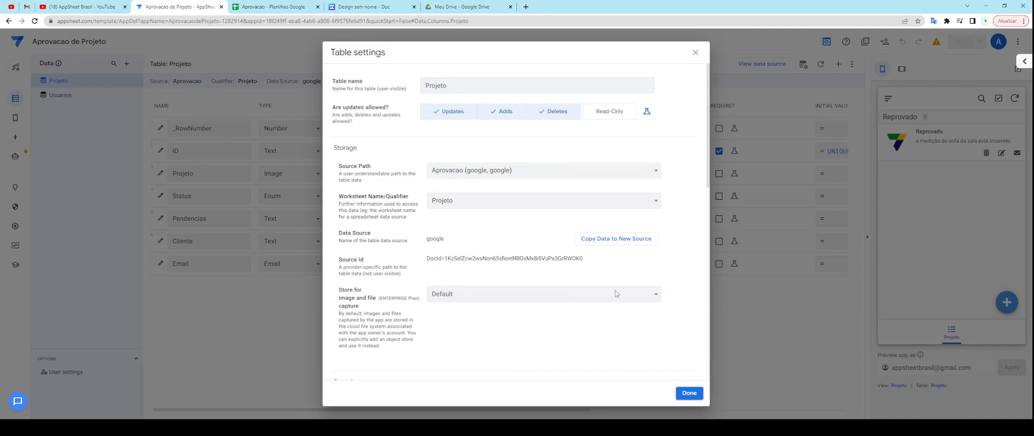
left_click(695, 53)
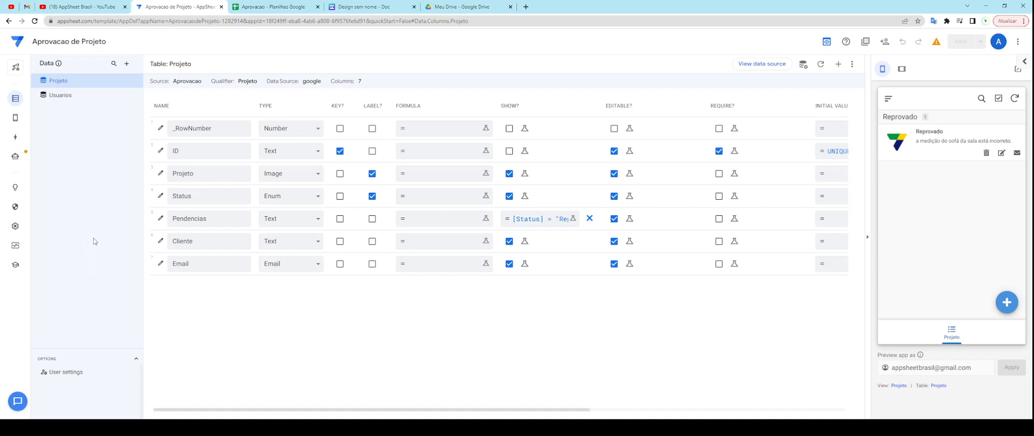
left_click(66, 95)
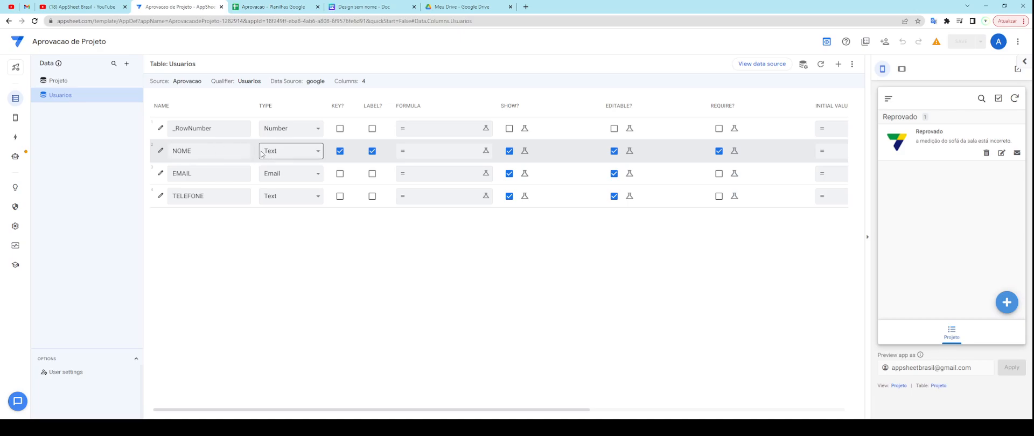
Step: Change the TELEFONE column's type to Phone and save the app
left_click(303, 155)
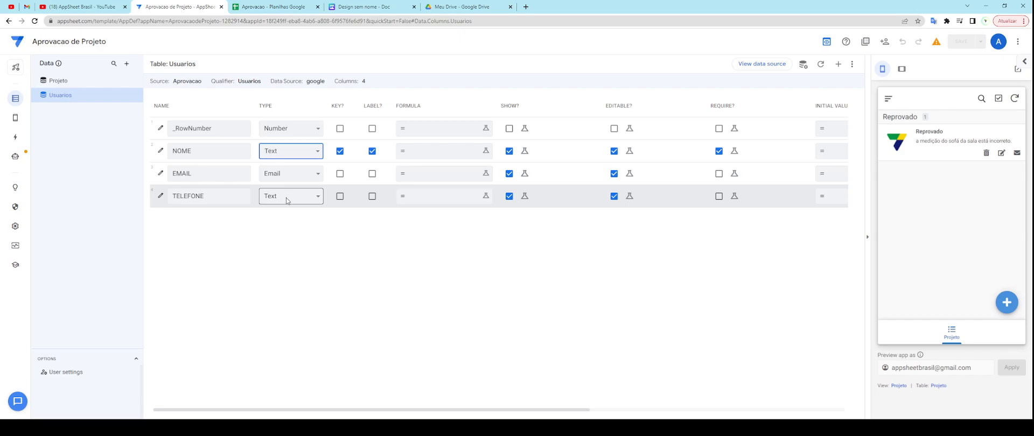
left_click(286, 197)
key("p")
left_click(280, 316)
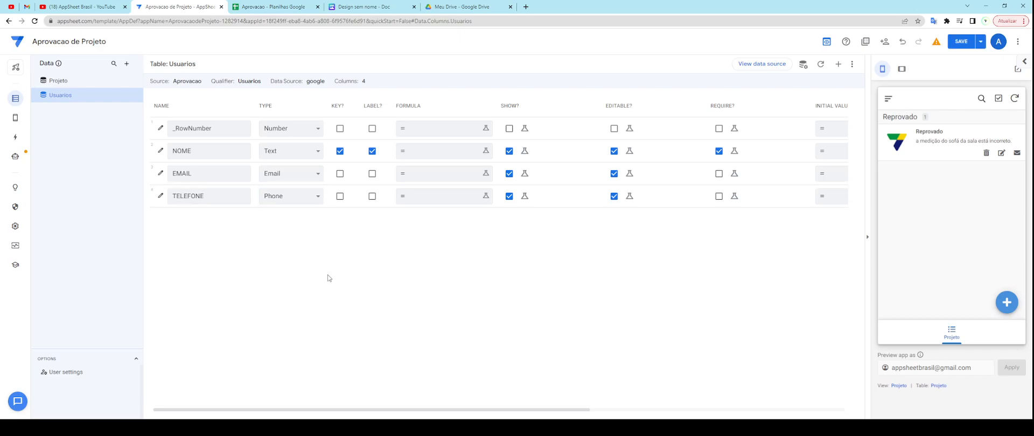
left_click(960, 39)
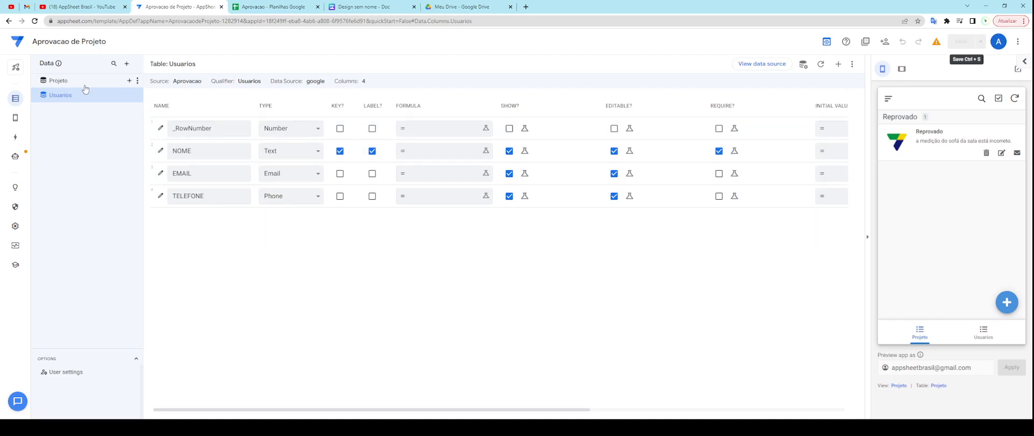
Step: Flip between the Projeto and Usuarios columns, then open the Aprovacao spreadsheet
left_click(103, 86)
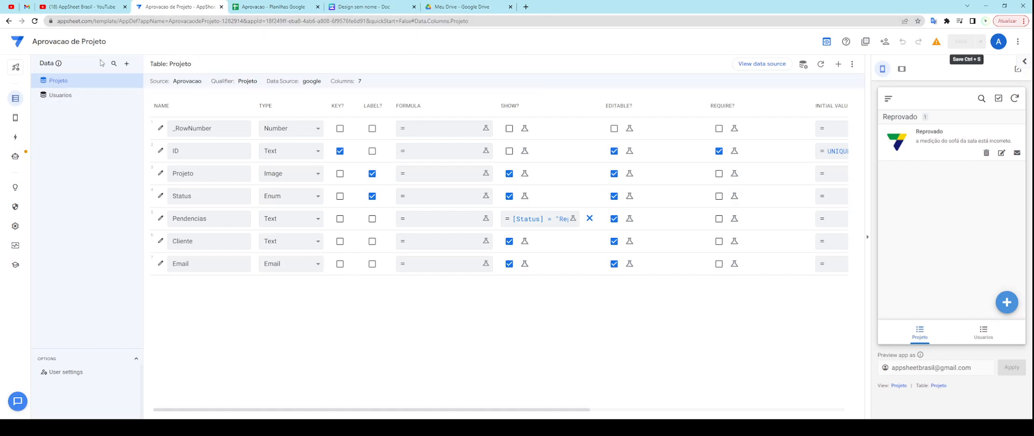
left_click(70, 101)
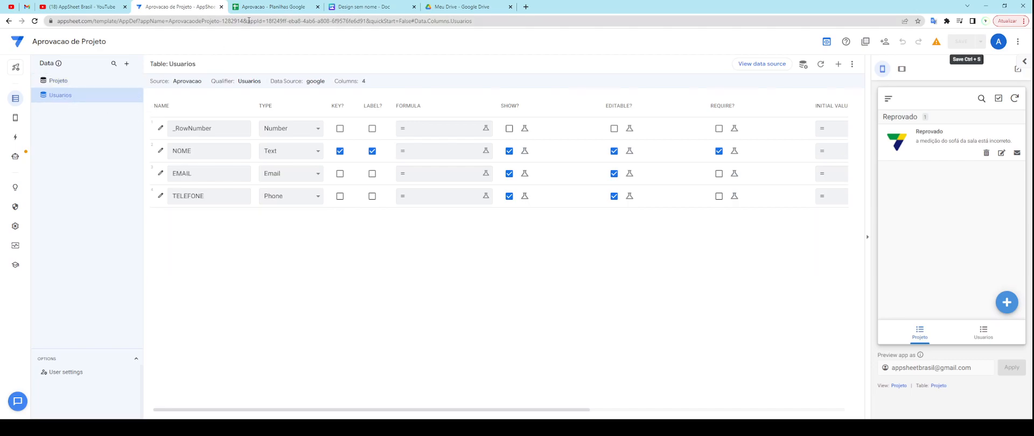
left_click(264, 11)
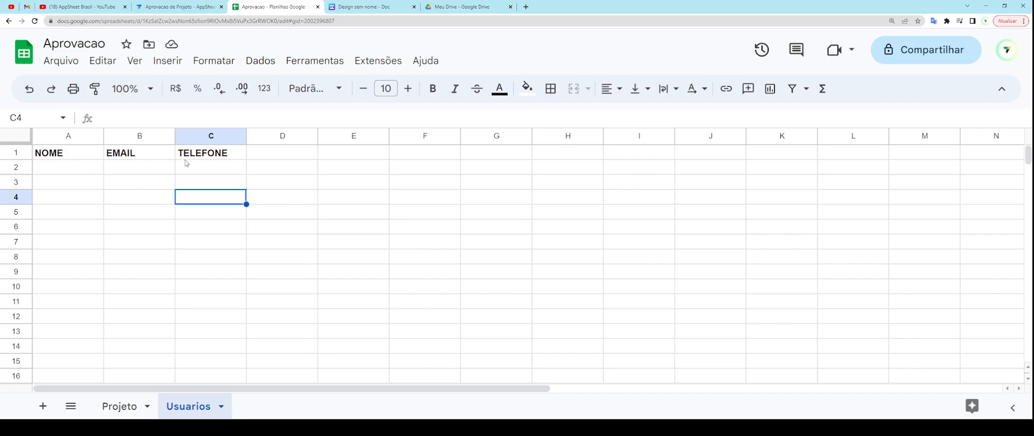
Step: Enter the header ENDERECO in cell D1, then go back to AppSheet
left_click(270, 156)
type("ENDERE")
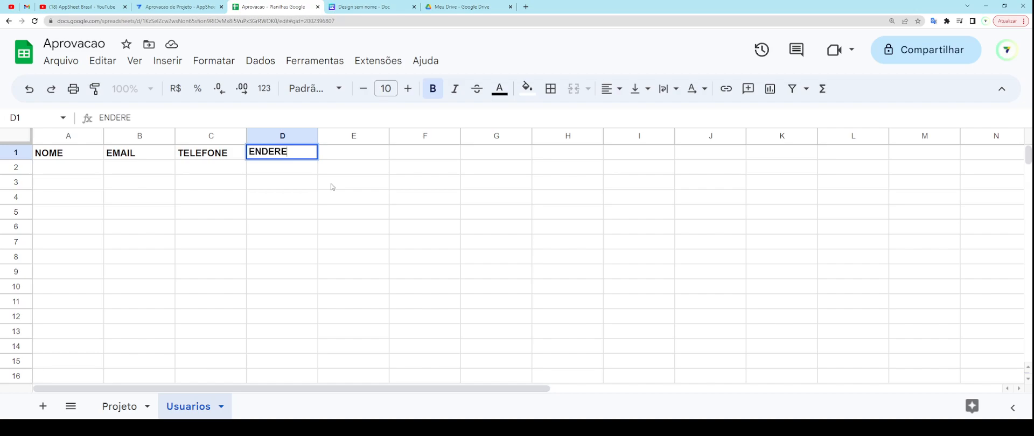
type("COP")
key("BackSpace")
key("Return")
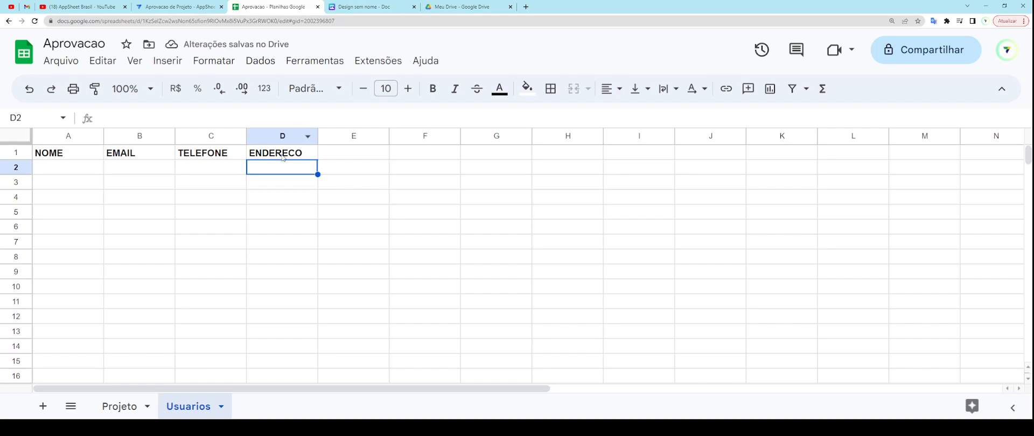
left_click(207, 9)
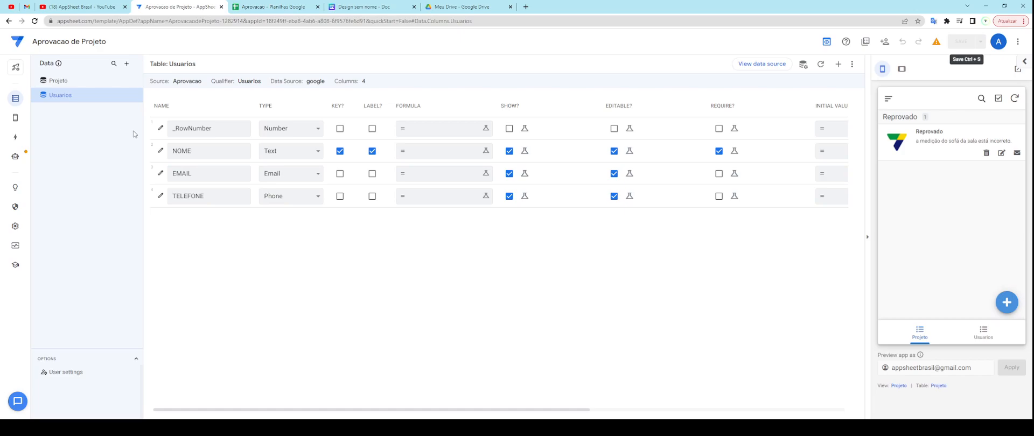
left_click(244, 5)
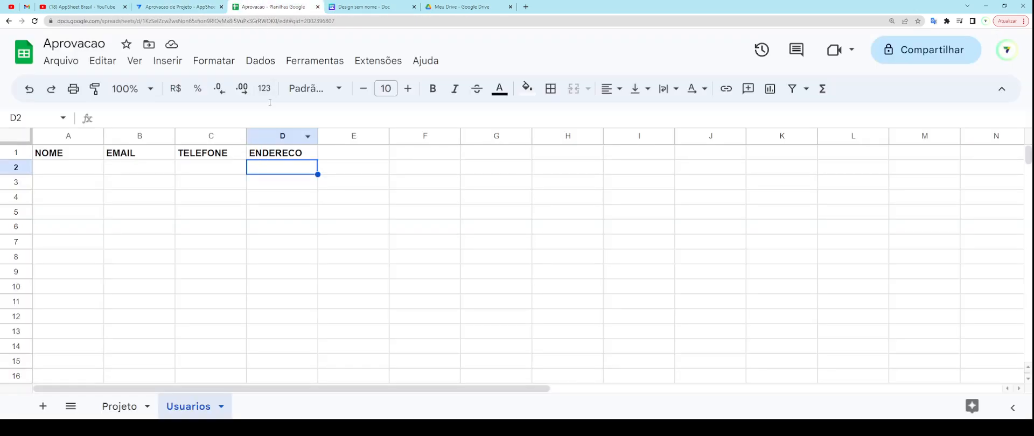
left_click(208, 7)
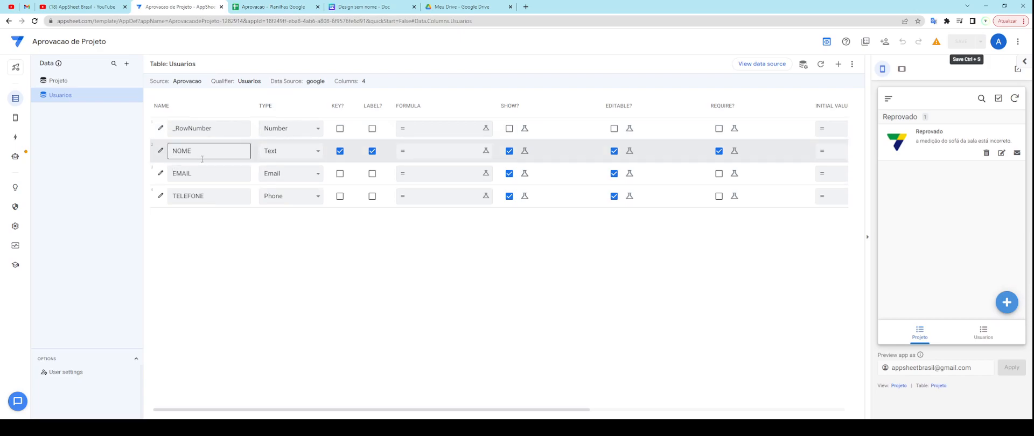
left_click_drag(213, 129, 167, 129)
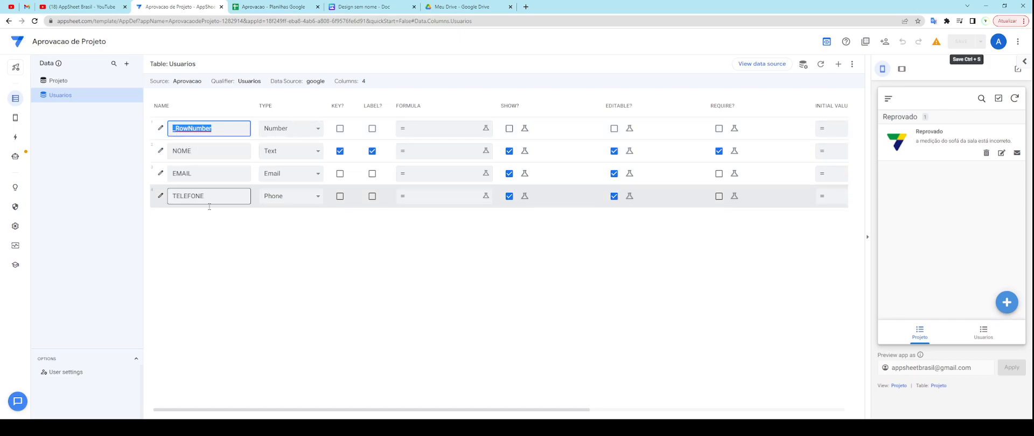
left_click(230, 219)
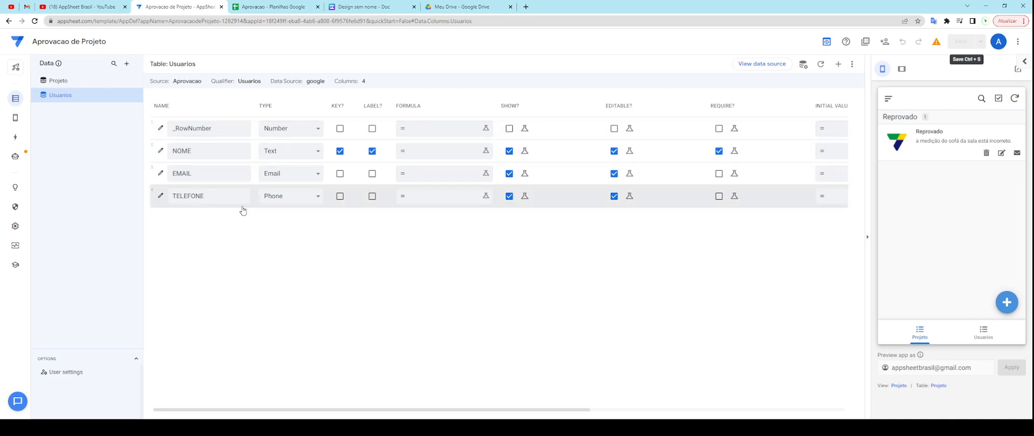
left_click(270, 7)
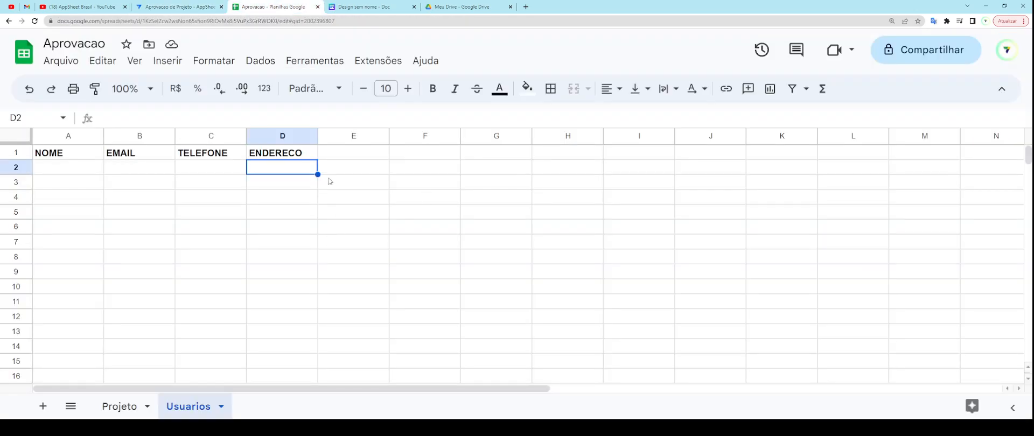
left_click(207, 6)
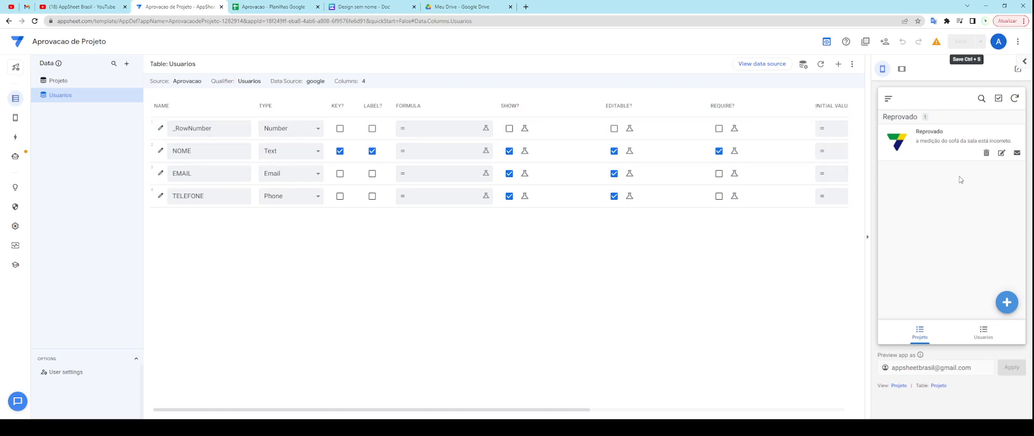
left_click(937, 44)
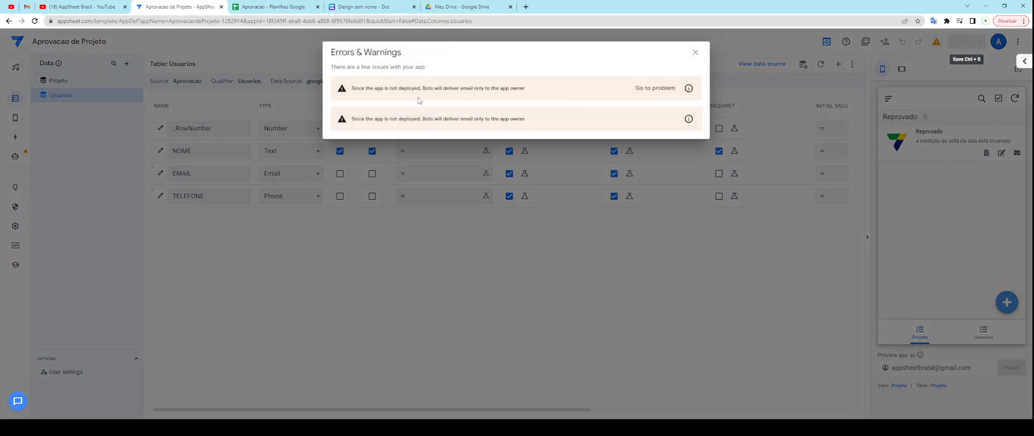
left_click(695, 52)
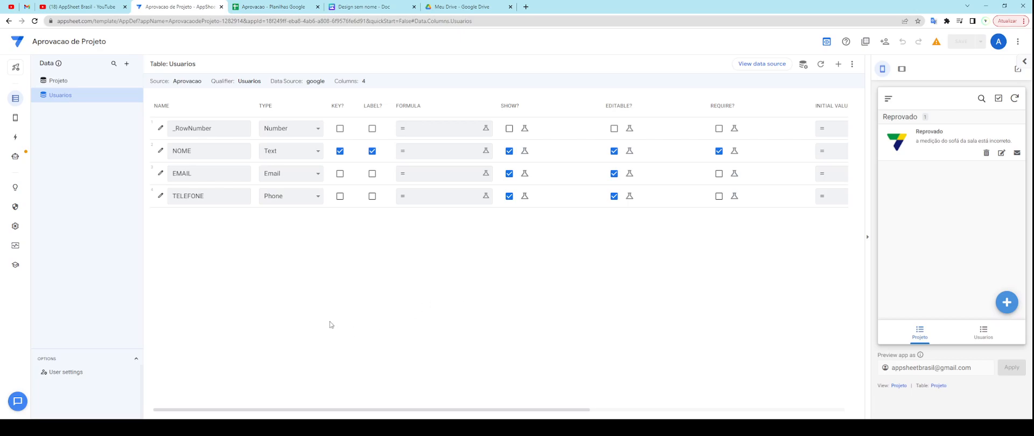
left_click(267, 11)
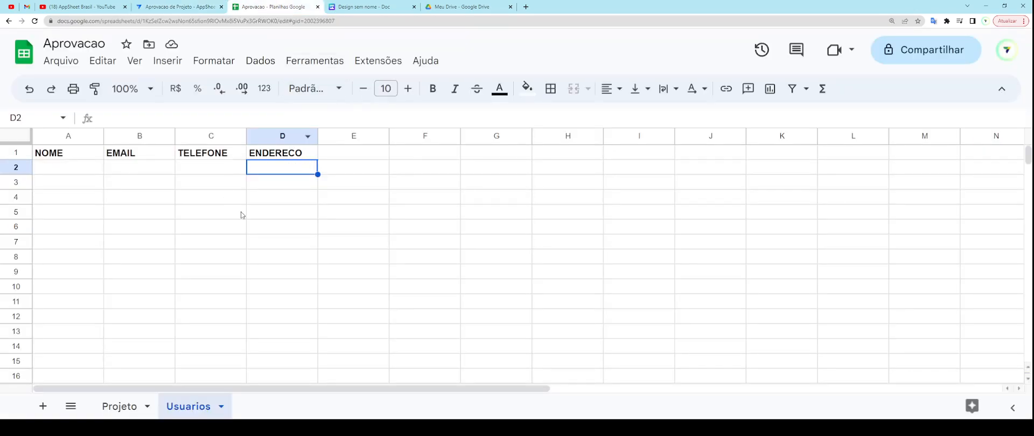
left_click(196, 7)
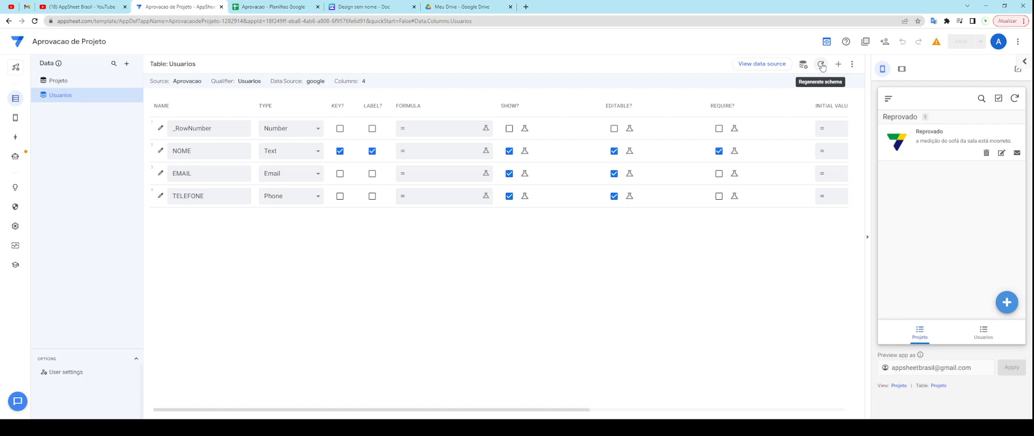
Step: Regenerate the Usuarios table structure after checking the ENDERECO header in the sheet
left_click(821, 64)
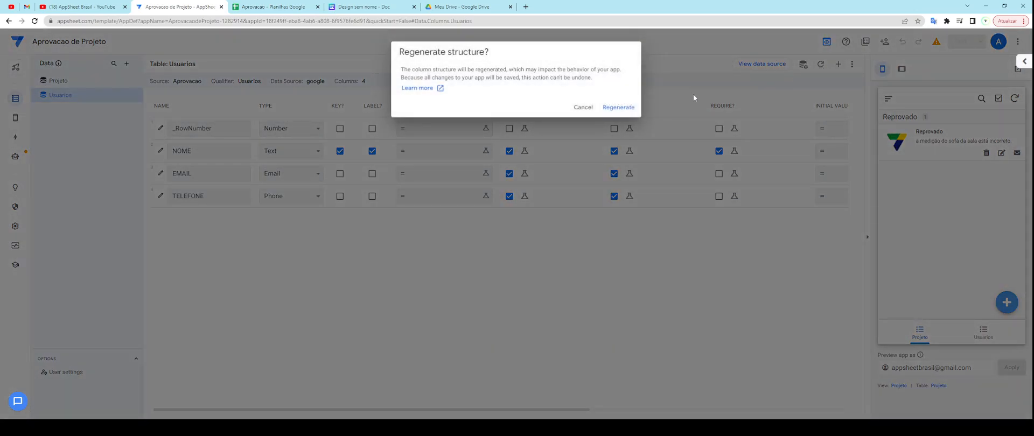
left_click(300, 7)
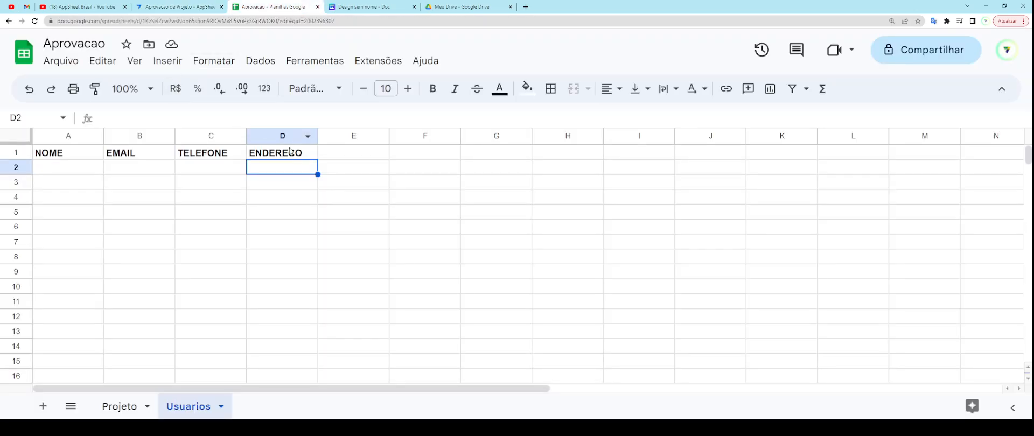
key("Up")
left_click(204, 7)
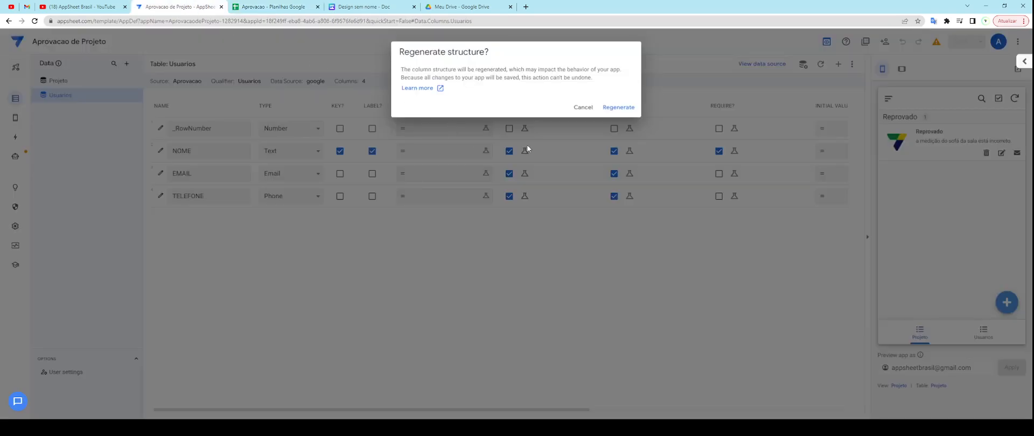
left_click(625, 107)
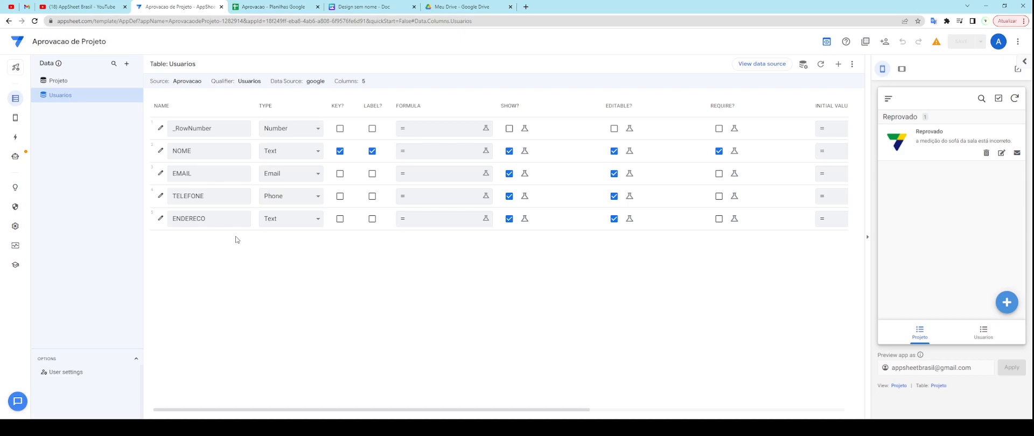
Step: Give the ENDERECO column the Address type, save the app, and switch to the spreadsheet
double_click(265, 108)
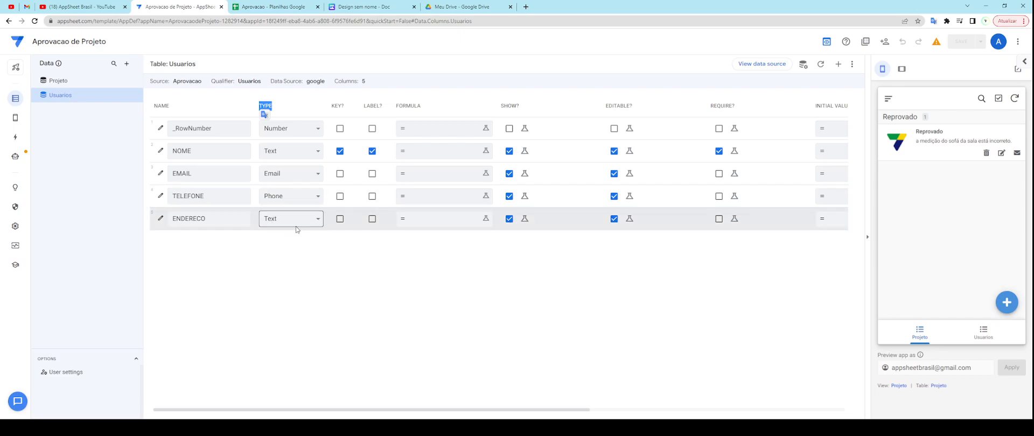
double_click(174, 218)
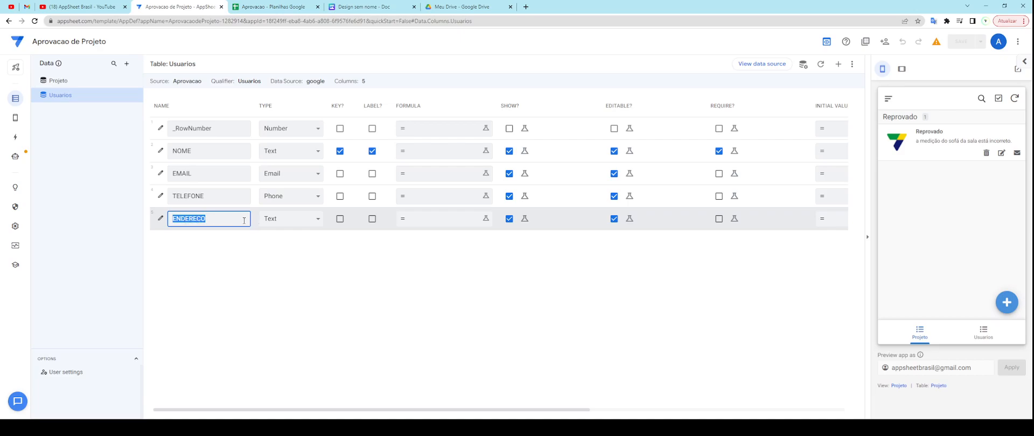
key("Tab")
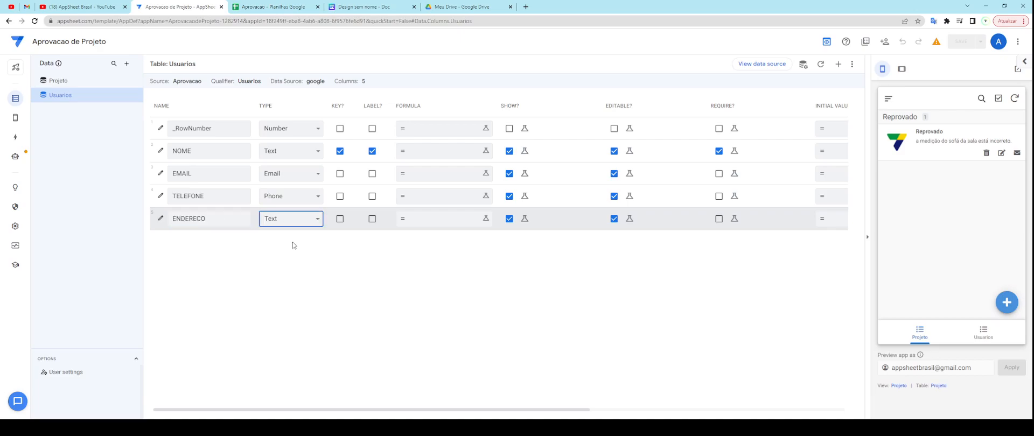
key("a")
left_click(962, 41)
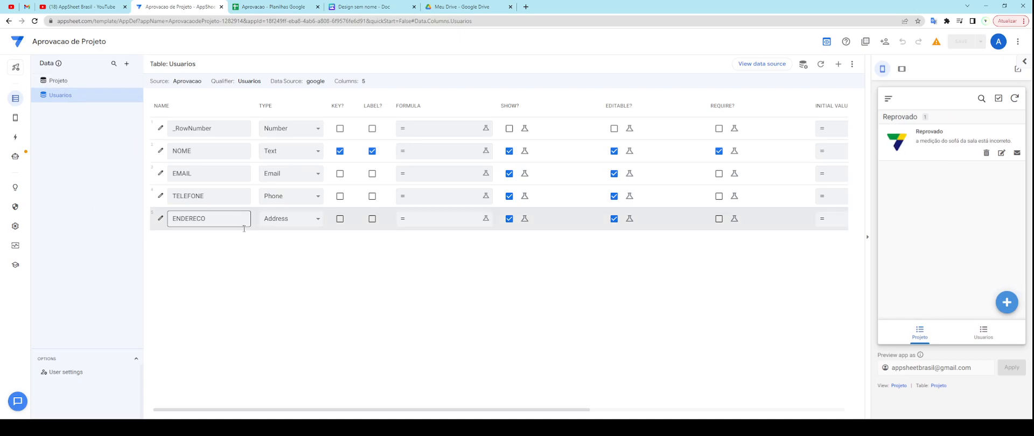
left_click(279, 11)
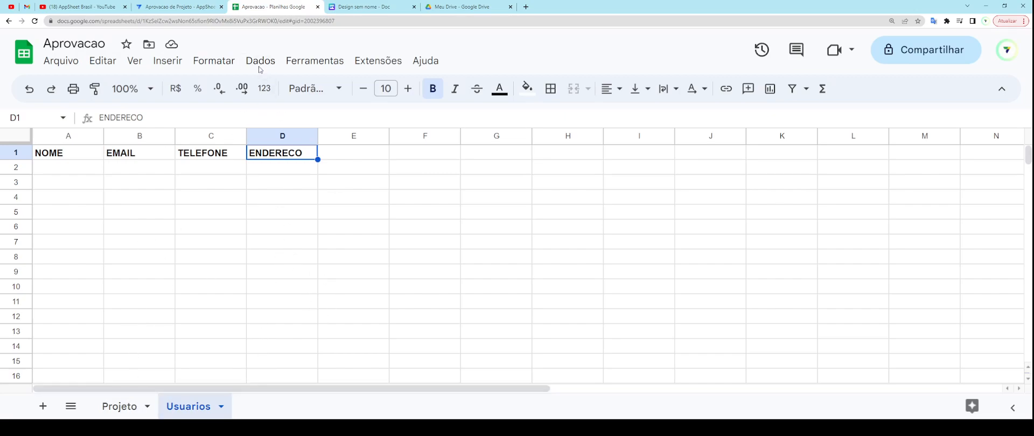
Step: Compare the spreadsheet with the Usuarios columns, highlighting the KEY? heading
left_click(201, 7)
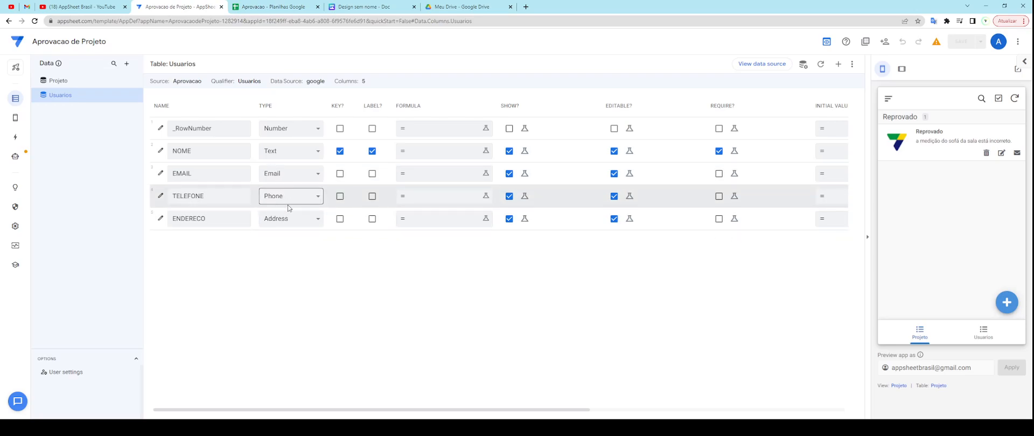
left_click(281, 7)
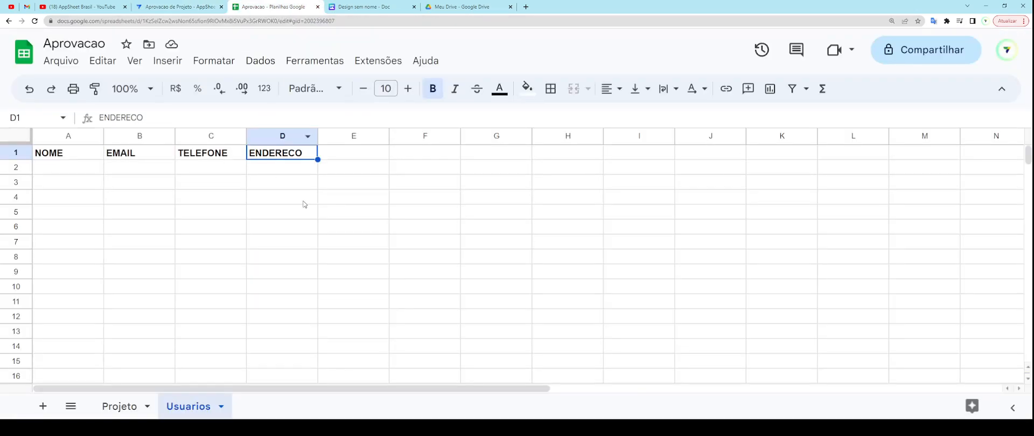
left_click(200, 7)
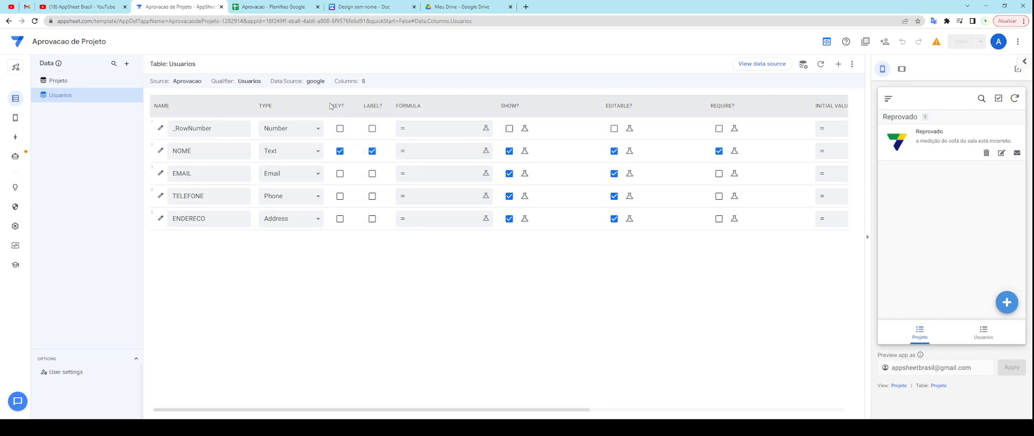
left_click_drag(331, 105, 384, 110)
left_click(397, 315)
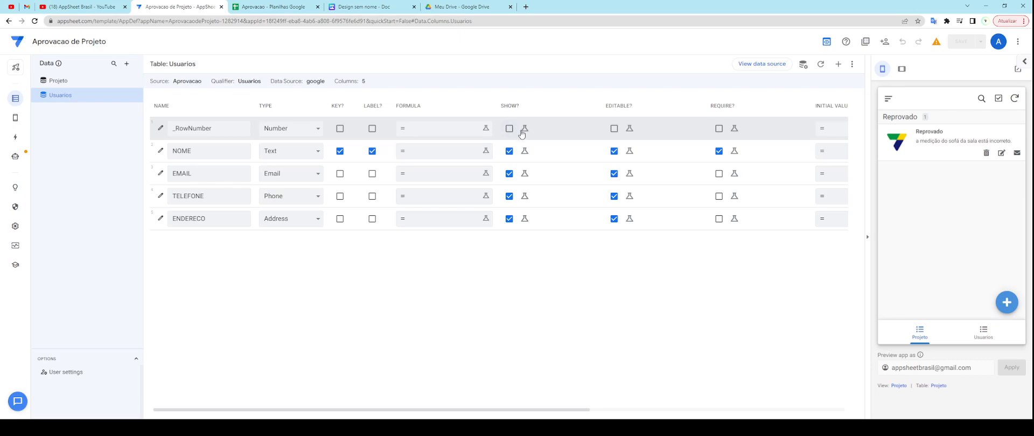
Step: Zoom in on the Usuarios column list, then start a search for 'BEKER' in a new tab
key("ctrl+plus")
key("ctrl+plus")
key("ctrl+plus")
key("ctrl+plus")
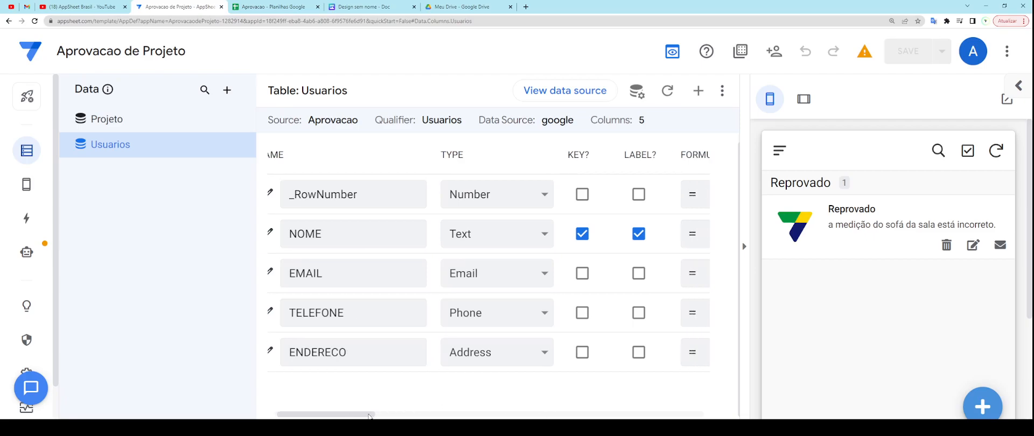
left_click_drag(364, 415, 454, 415)
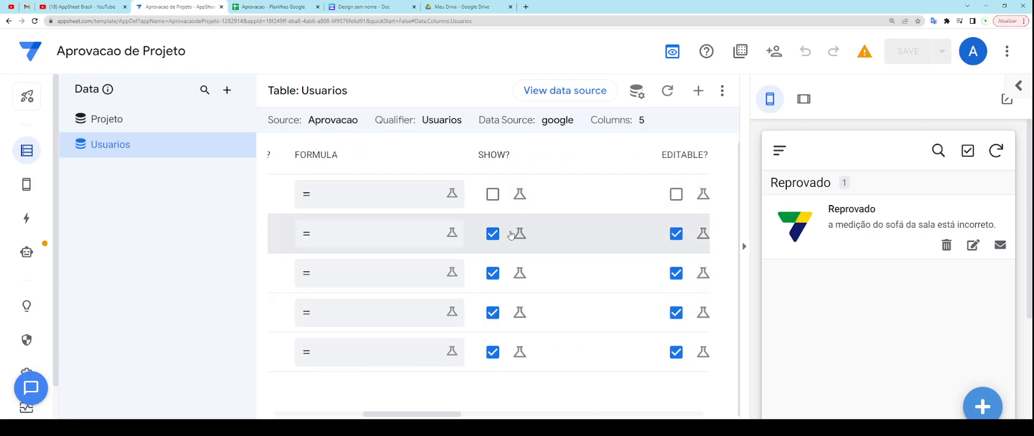
left_click(527, 7)
type("BEKER")
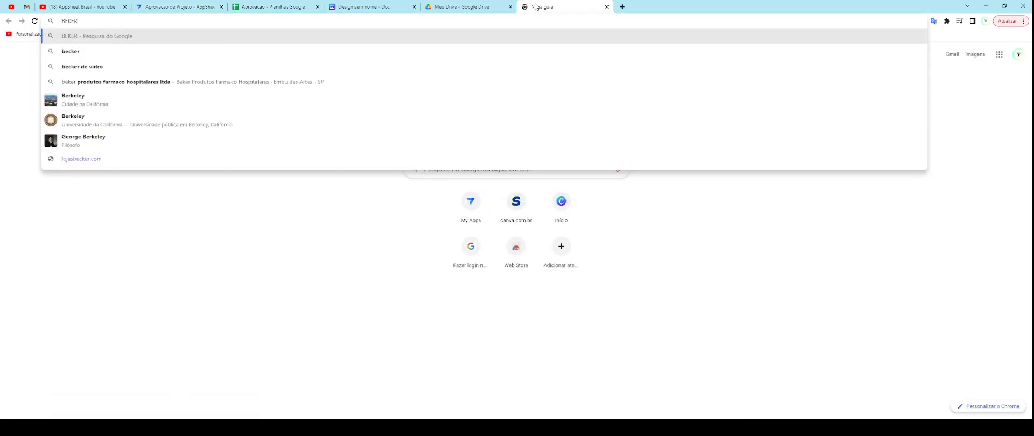
Step: Search Google for 'becker de vidro', then cycle through the Canva and Sheets tabs back to AppSheet
key("Down")
key("Down")
key("Return")
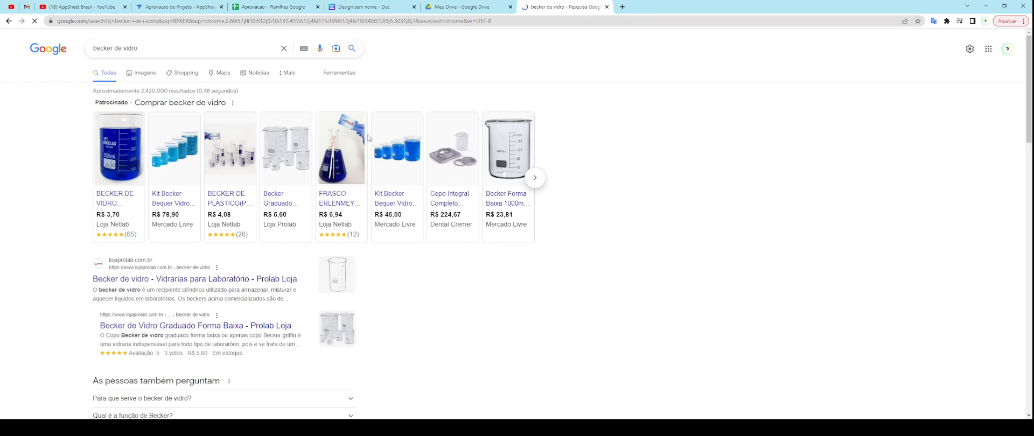
left_click(361, 10)
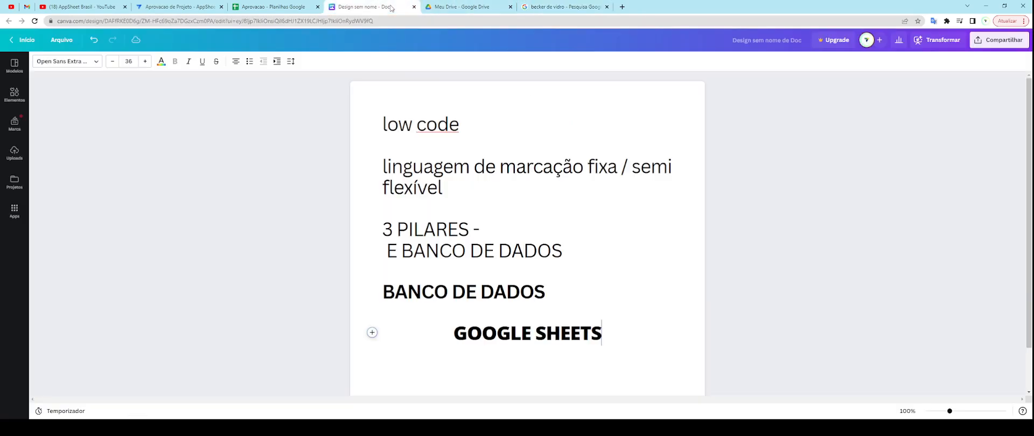
left_click(296, 8)
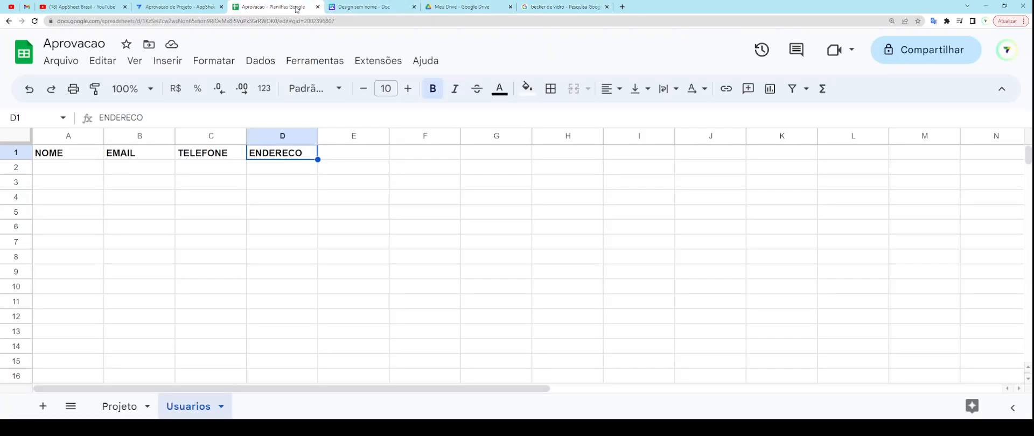
left_click(208, 7)
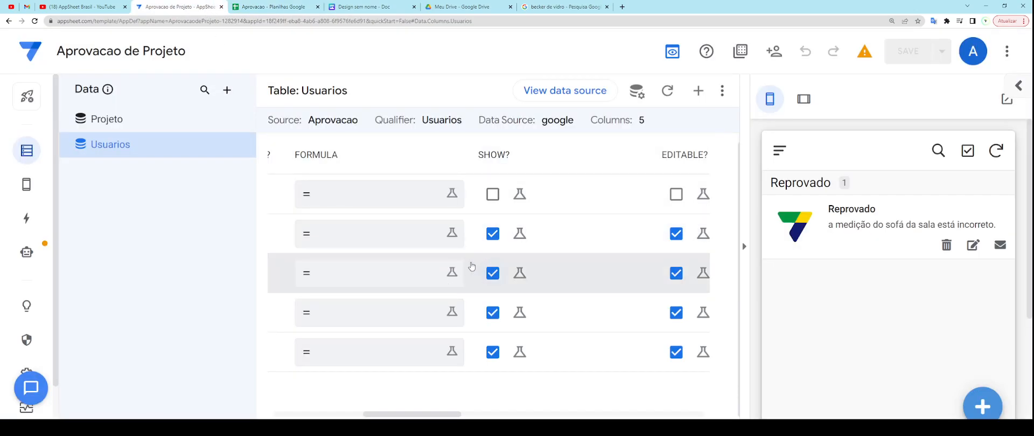
Step: Zoom the editor out to show the KEY? and LABEL? columns, then go to the Aprovacao spreadsheet
key("ctrl+minus")
key("ctrl+minus")
key("ctrl+minus")
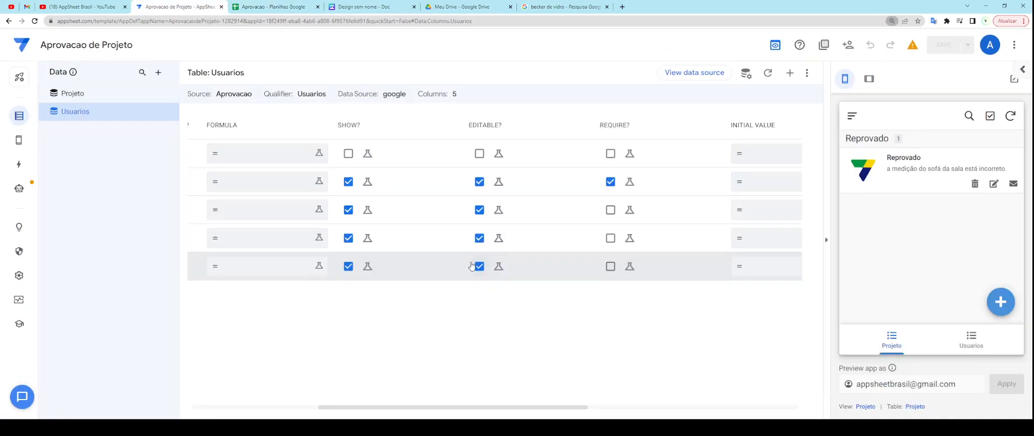
key("ctrl+minus")
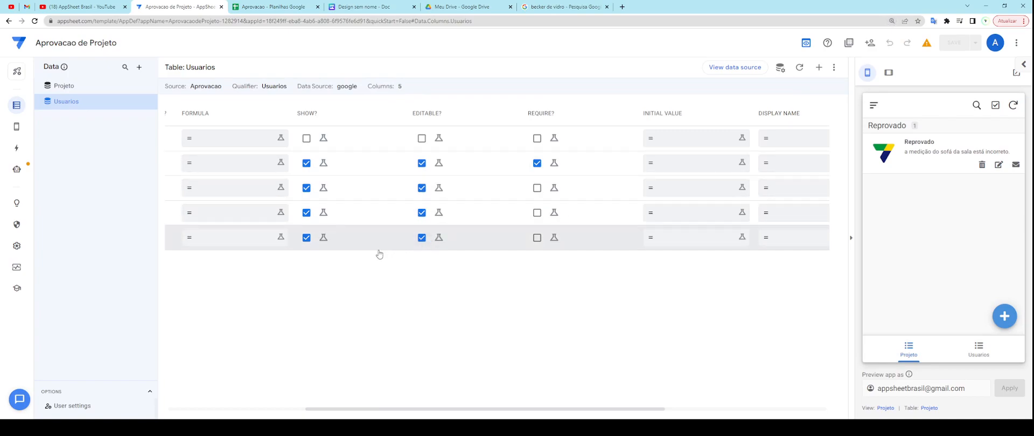
left_click_drag(399, 413, 250, 413)
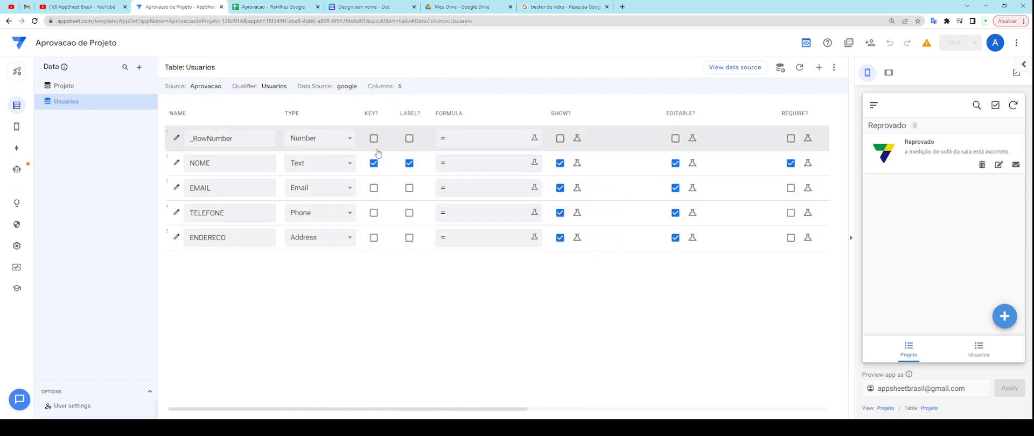
double_click(370, 114)
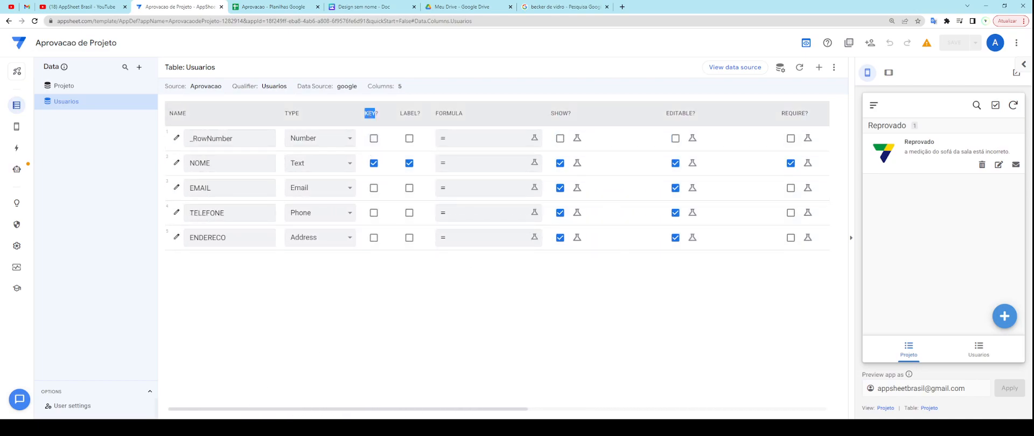
double_click(409, 113)
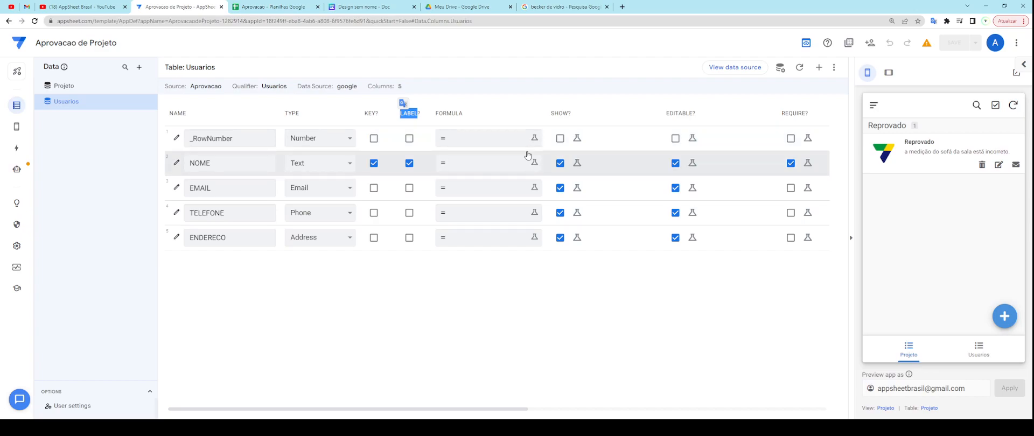
double_click(370, 113)
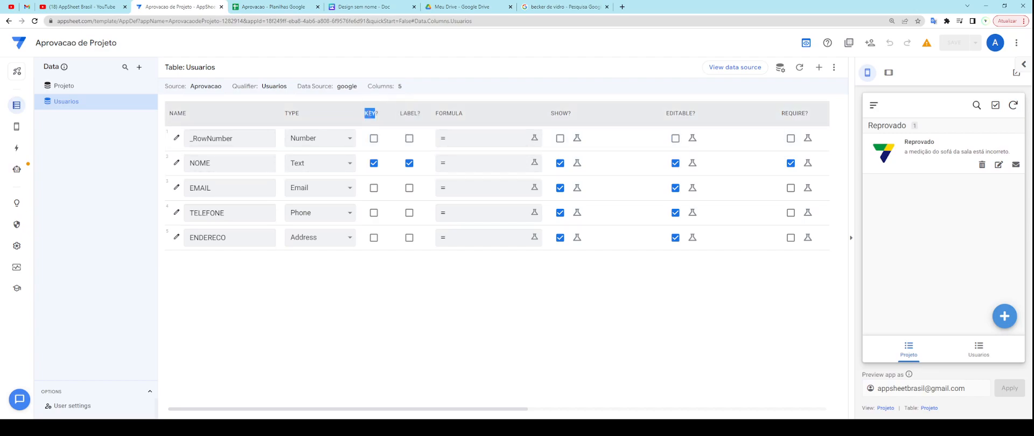
left_click(374, 119)
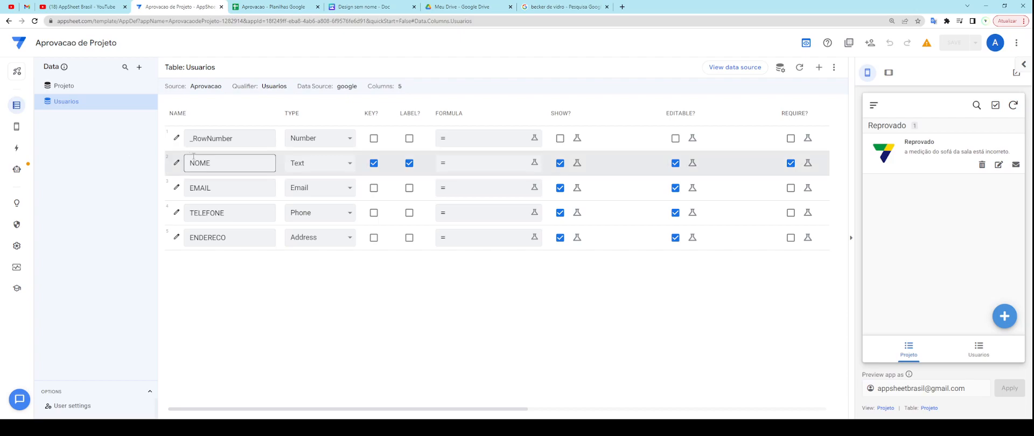
left_click(293, 7)
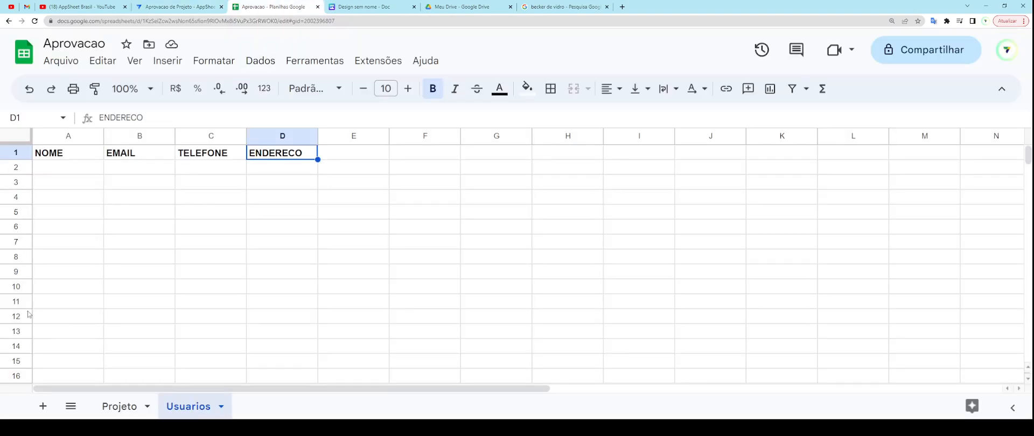
Step: Enter four user names down the NOME column, starting at A2
left_click(192, 9)
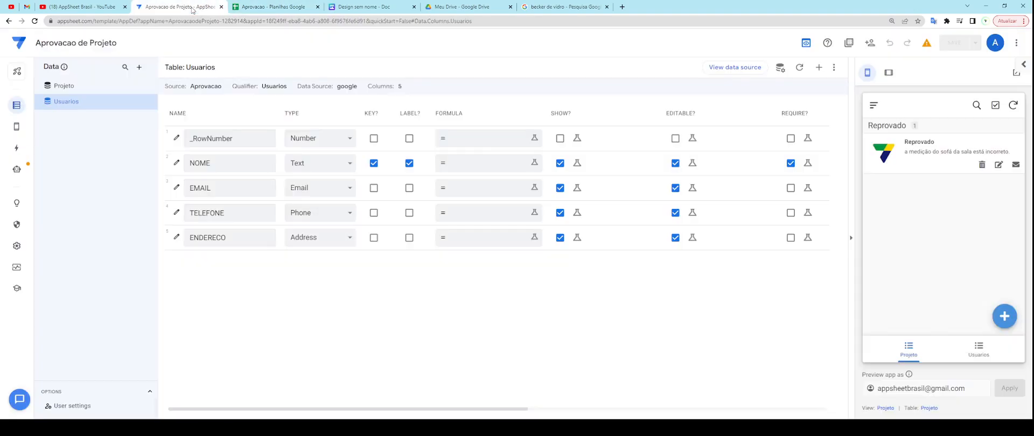
left_click(281, 10)
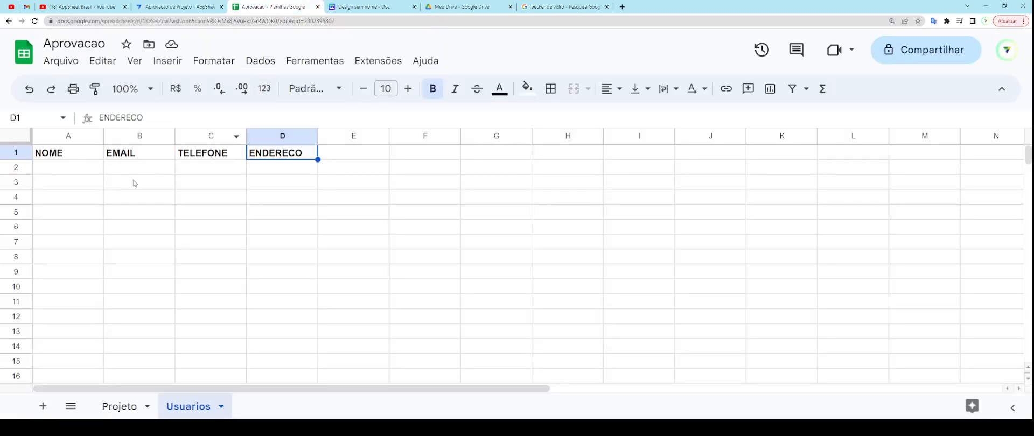
left_click(83, 168)
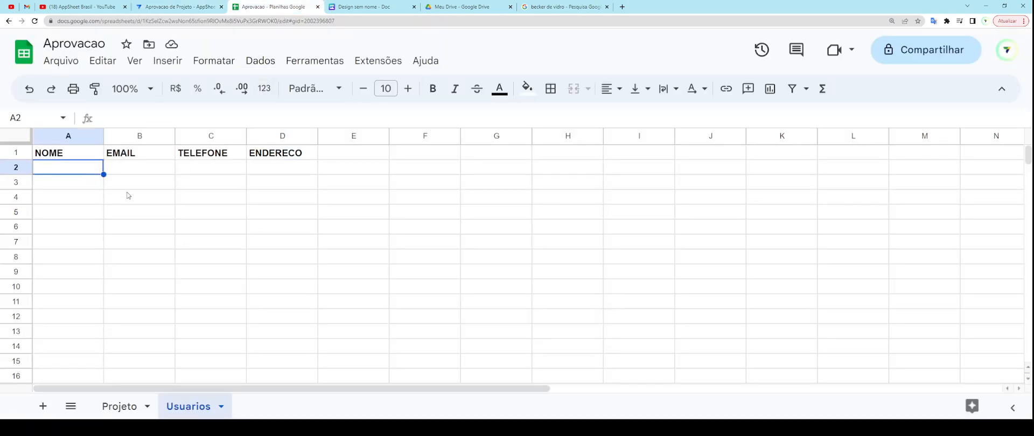
type("diogo")
key("Return")
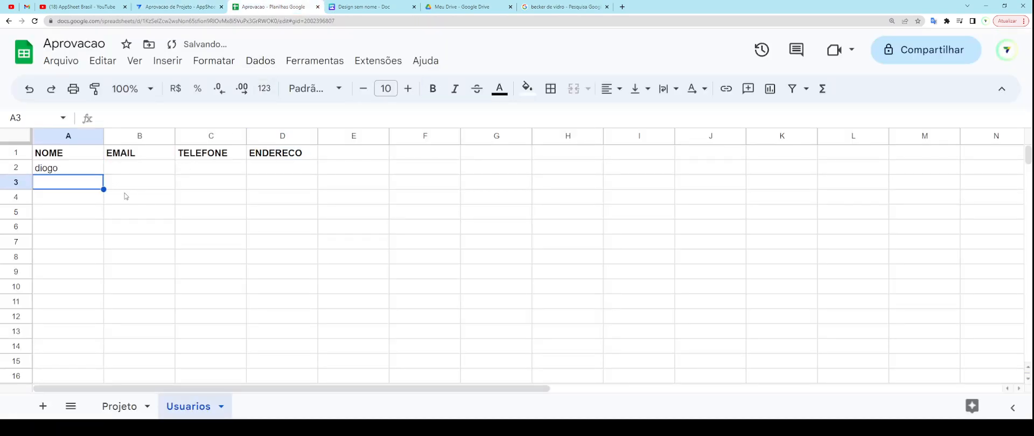
type("manuela")
key("Return")
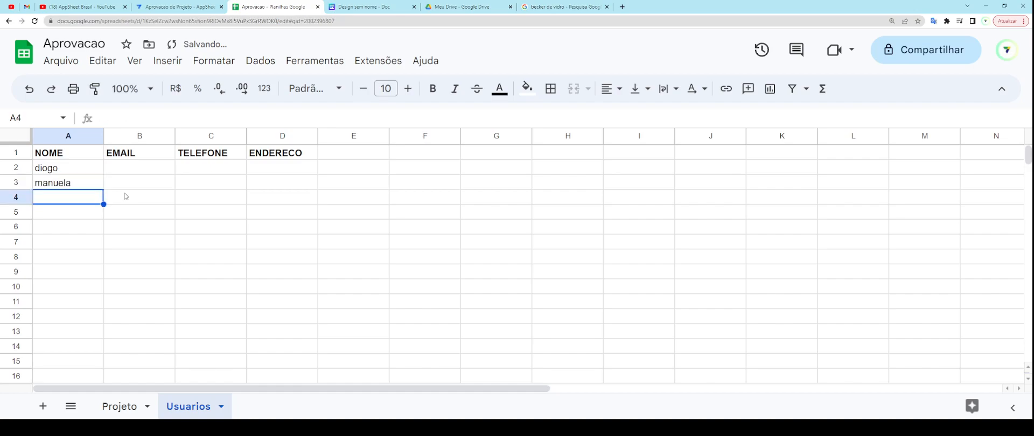
type("thiuago")
key("Return")
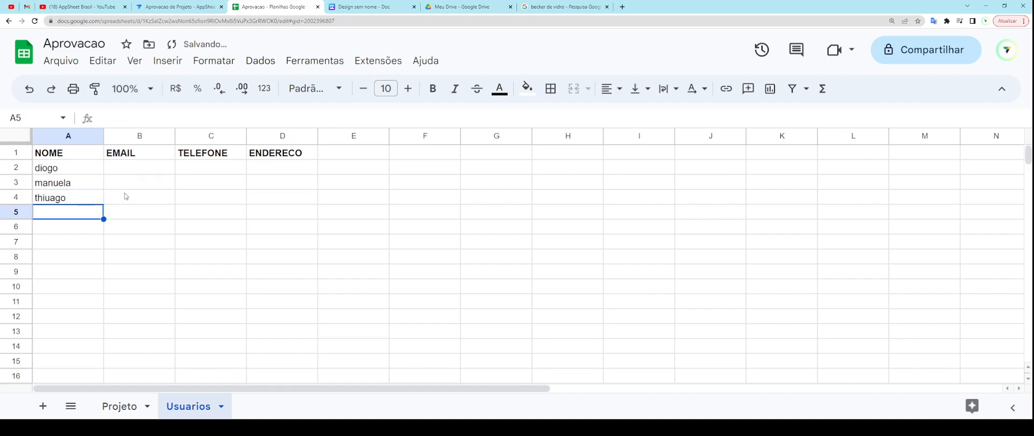
type("jose")
key("Return")
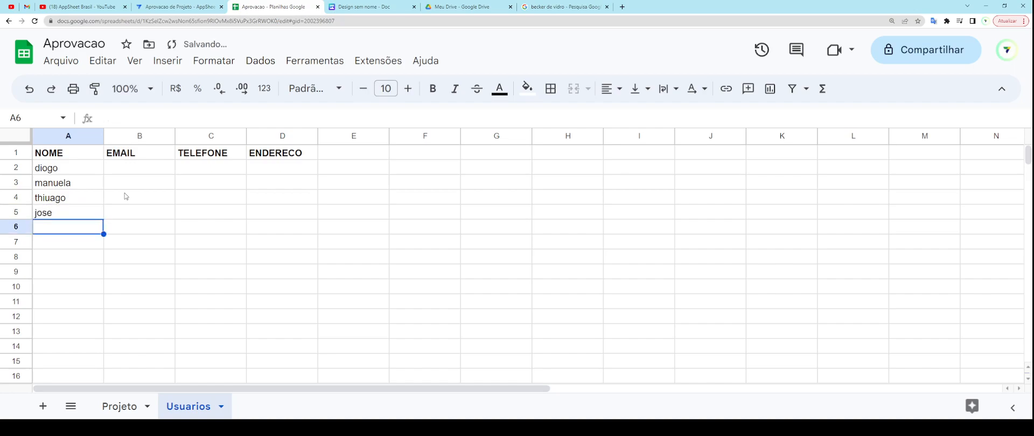
Step: Check the entered names and the Projeto sheet, then return to AppSheet's Usuarios columns
left_click(73, 173)
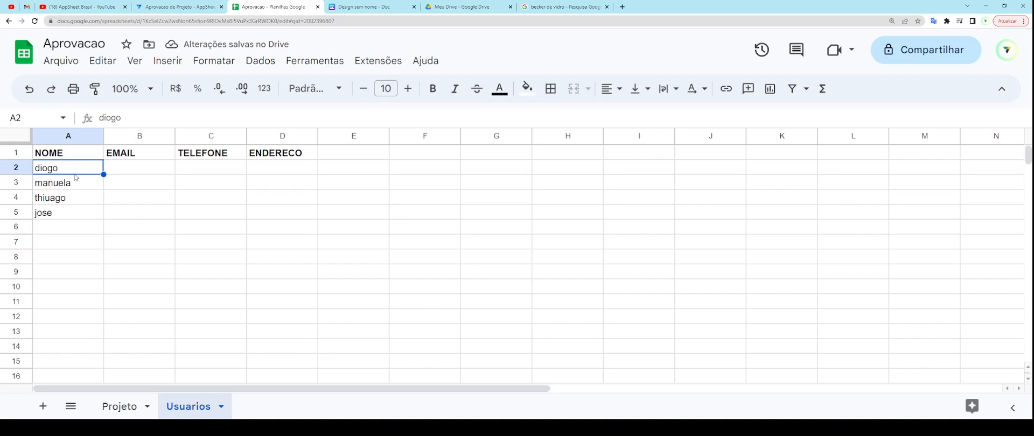
left_click(74, 231)
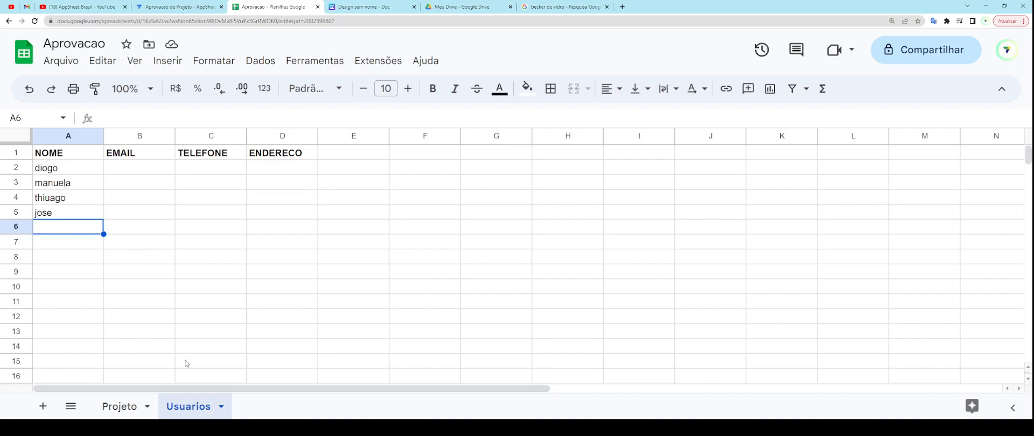
left_click(131, 411)
left_click(181, 410)
left_click(203, 8)
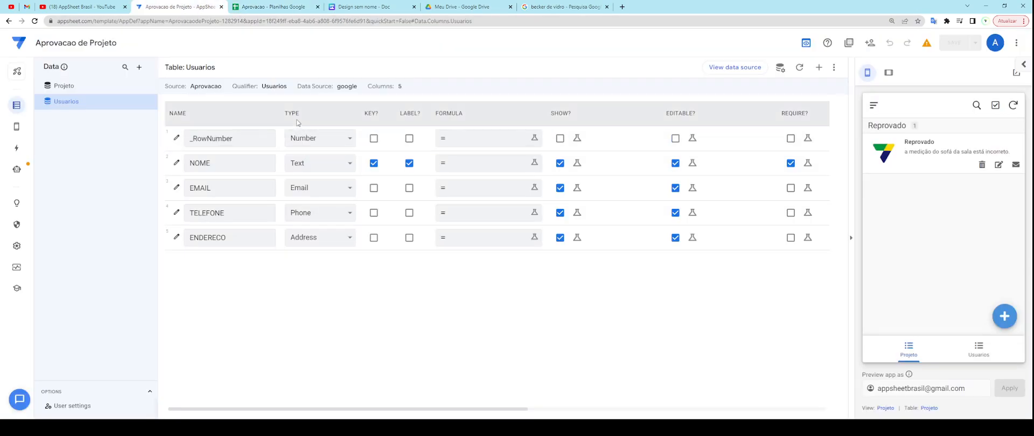
left_click_drag(363, 115, 379, 114)
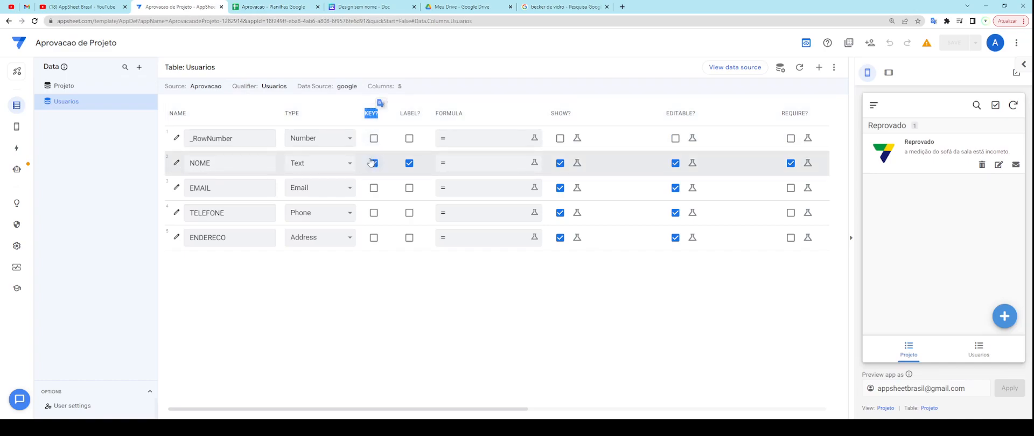
Step: Switch between AppSheet and Google Sheets, ending on the Aprovacao spreadsheet's Usuarios sheet
left_click(259, 7)
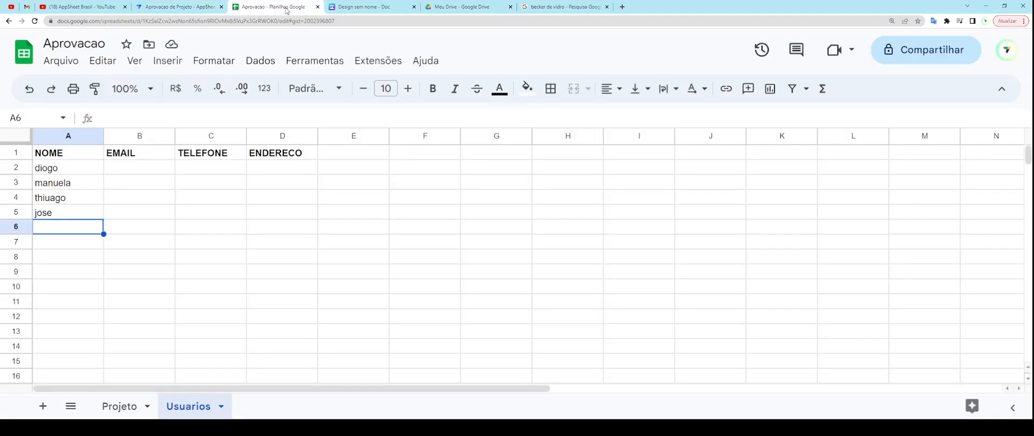
left_click(186, 8)
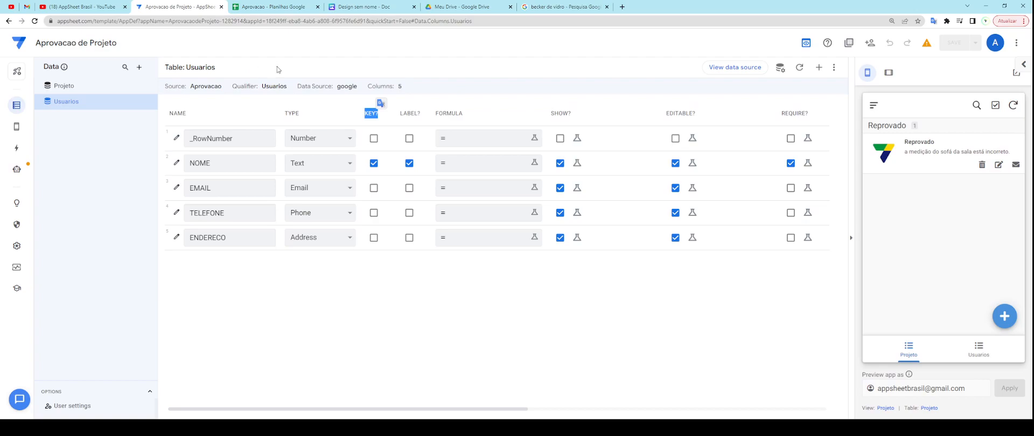
left_click(272, 7)
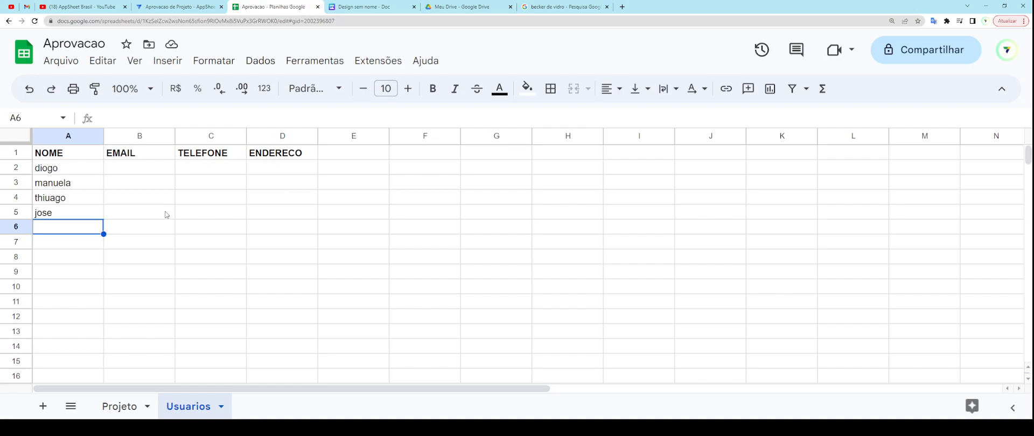
Step: Enter the first user's e-mail in B2 and copy it into B3, B4 and B5
left_click(151, 169)
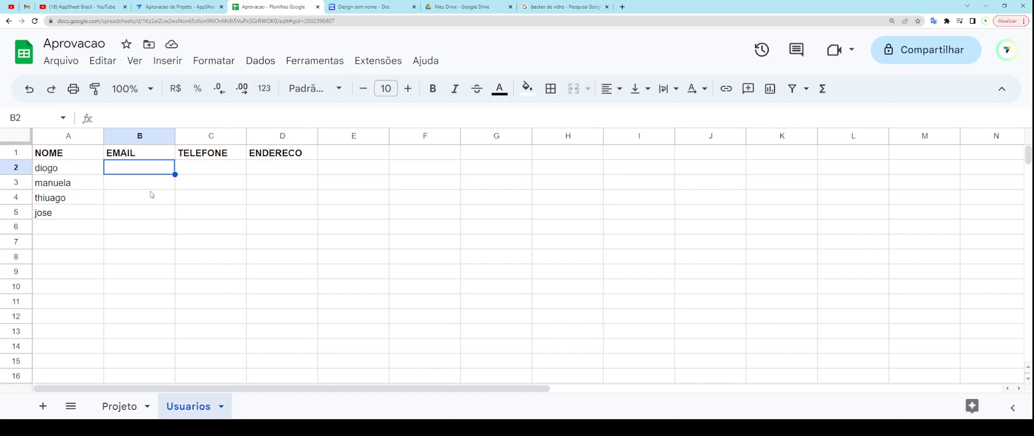
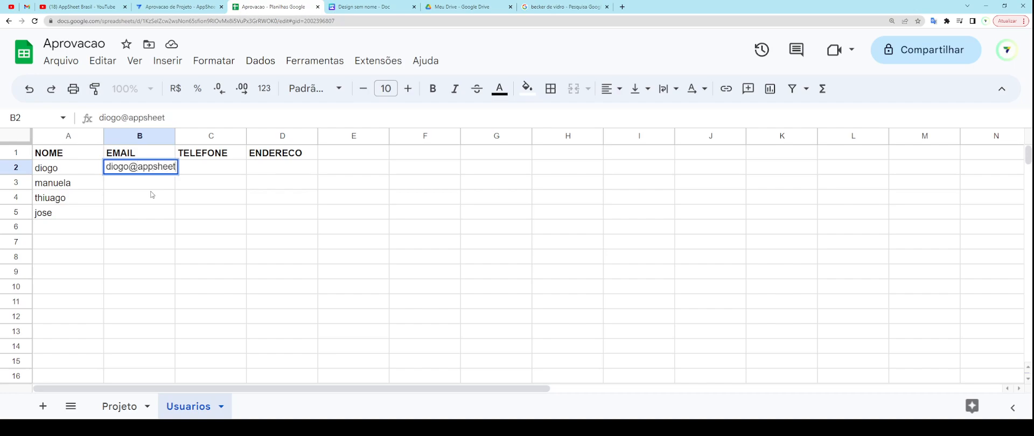
key("Return")
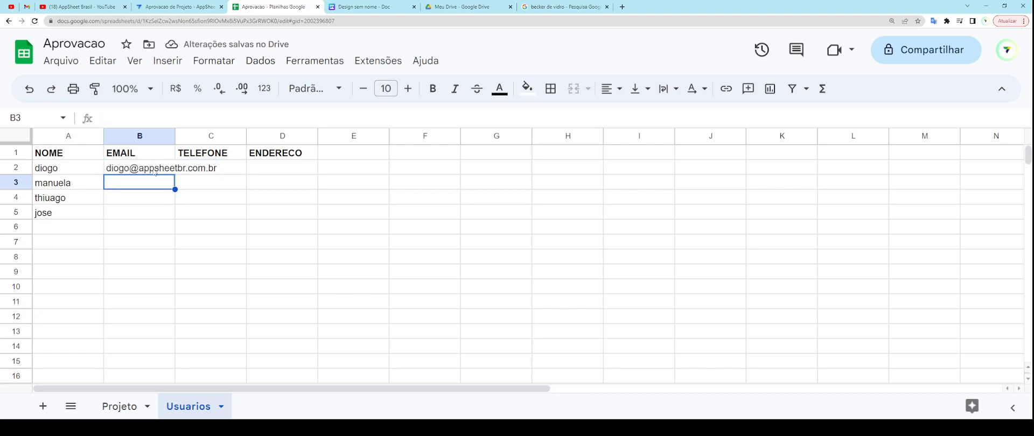
left_click(154, 171)
key("ctrl+c")
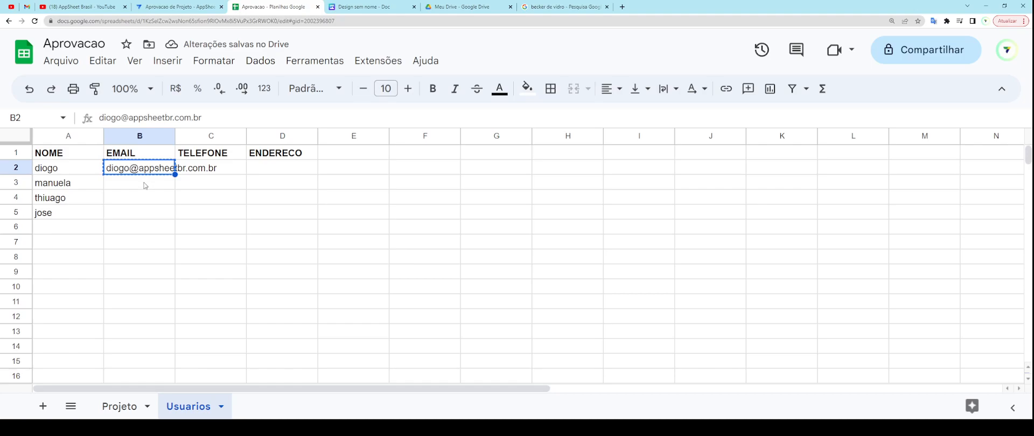
left_click(145, 184)
key("ctrl+v")
left_click(142, 200)
key("ctrl+v")
left_click(142, 214)
key("ctrl+v")
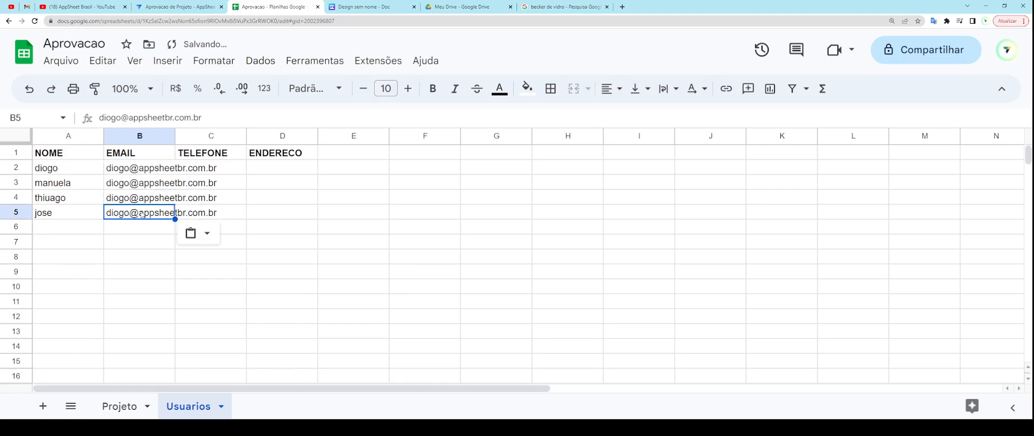
Step: Change the name part of the copied e-mails in B3–B5 to match each user
left_click(130, 186)
double_click(117, 117)
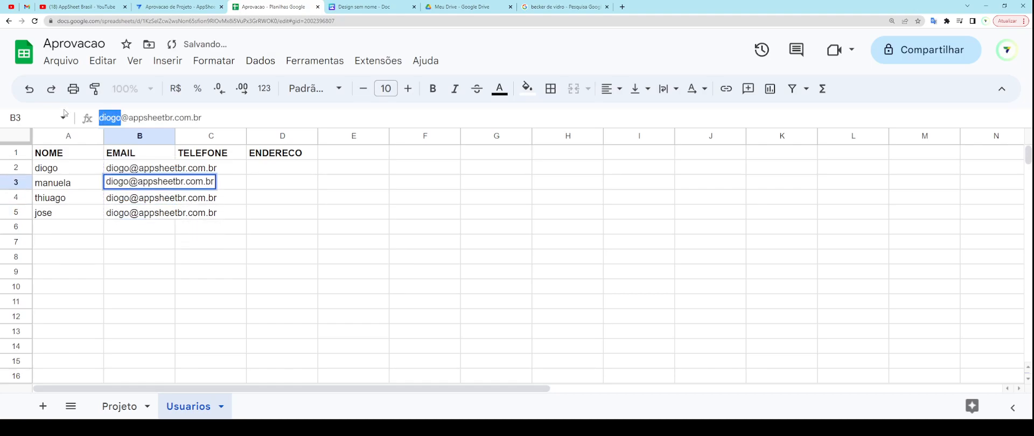
type("manuela")
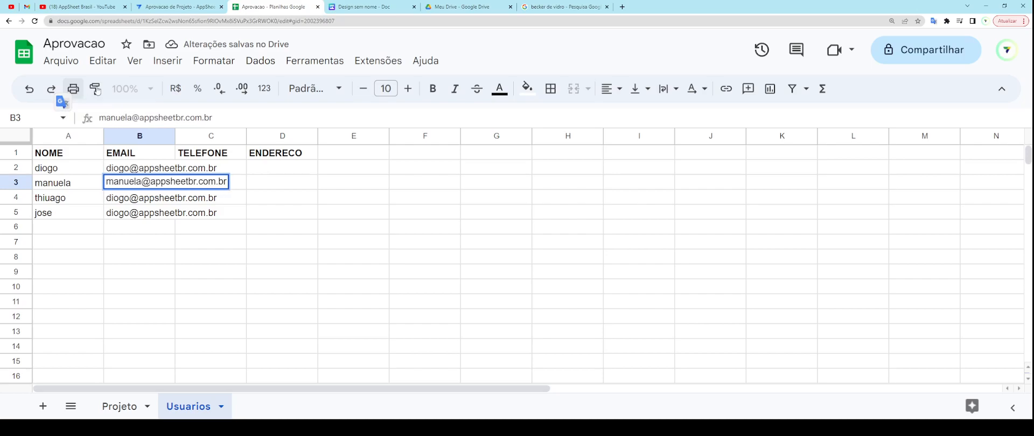
left_click(120, 201)
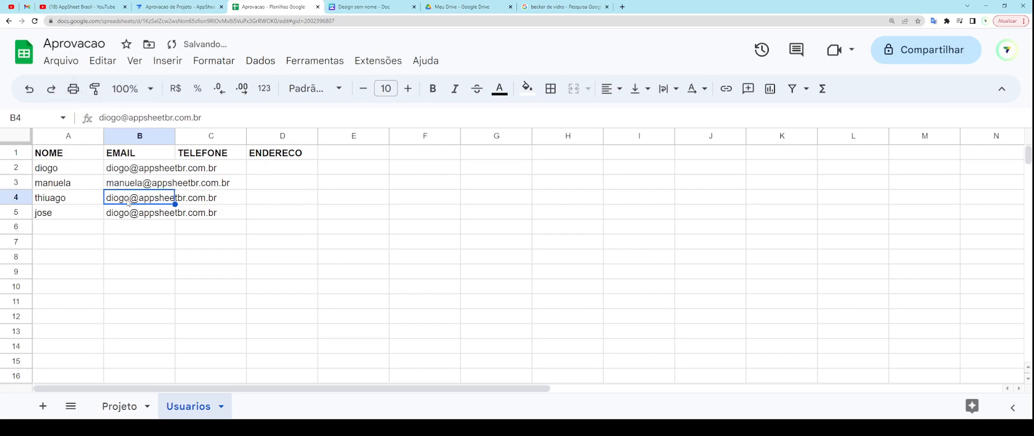
double_click(128, 203)
double_click(115, 196)
type("thuiag")
key("BackSpace")
key("BackSpace")
key("BackSpace")
key("BackSpace")
type("iago")
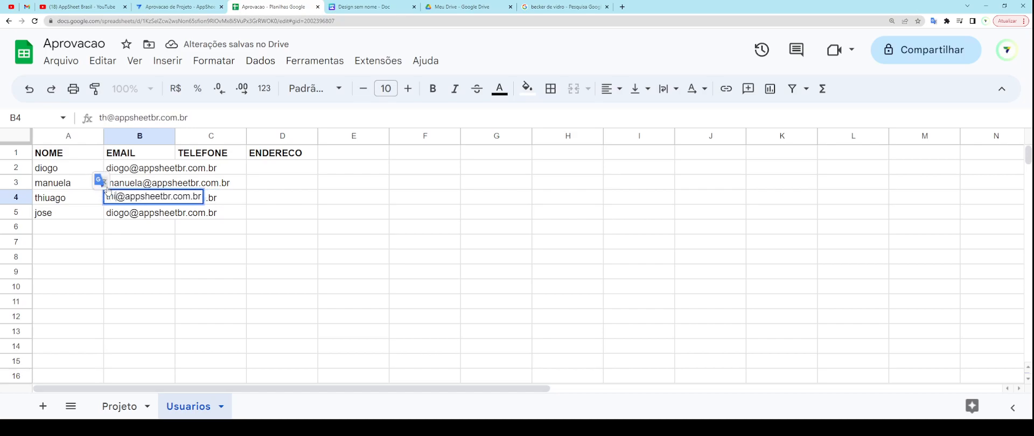
left_click(128, 213)
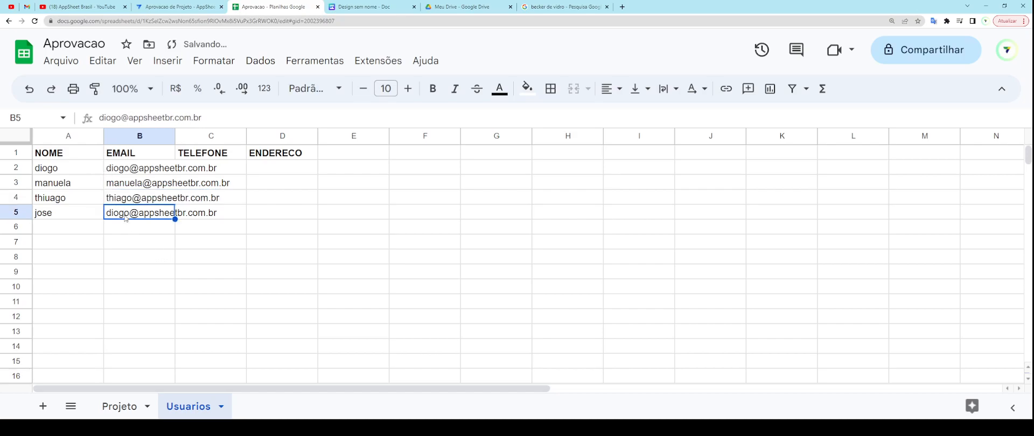
triple_click(127, 212)
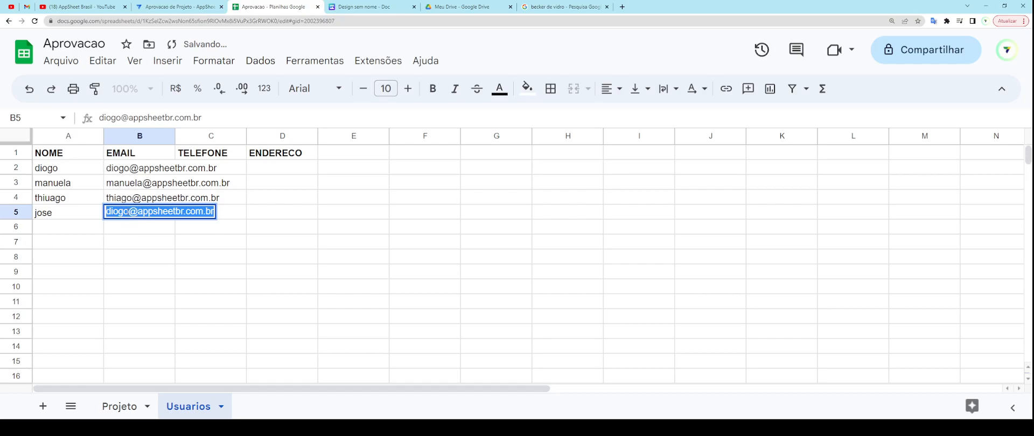
left_click(122, 211)
key("shift+Home")
type("thiago")
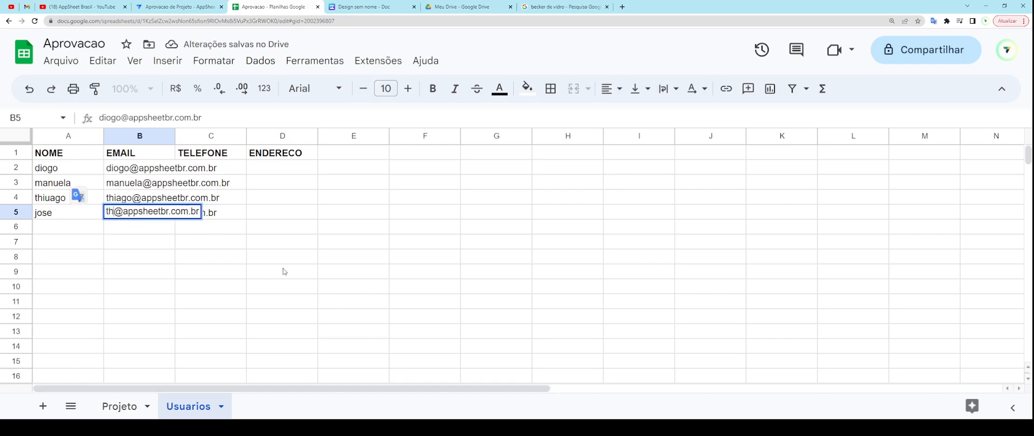
key("Return")
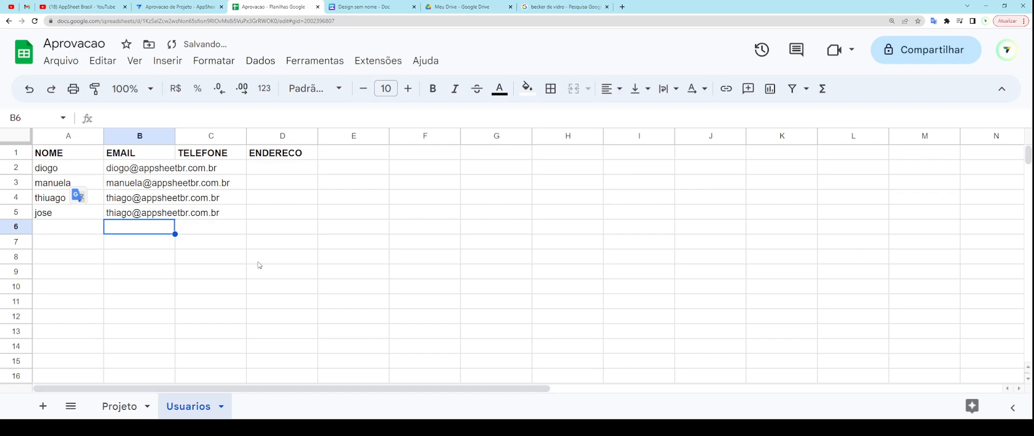
left_click(199, 6)
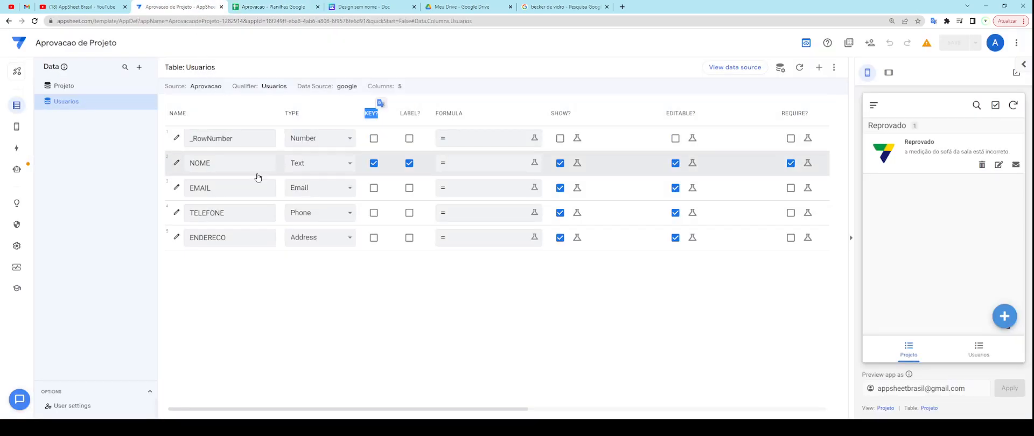
Step: Tick KEY? for the EMAIL column so it becomes the Usuarios key
left_click(374, 188)
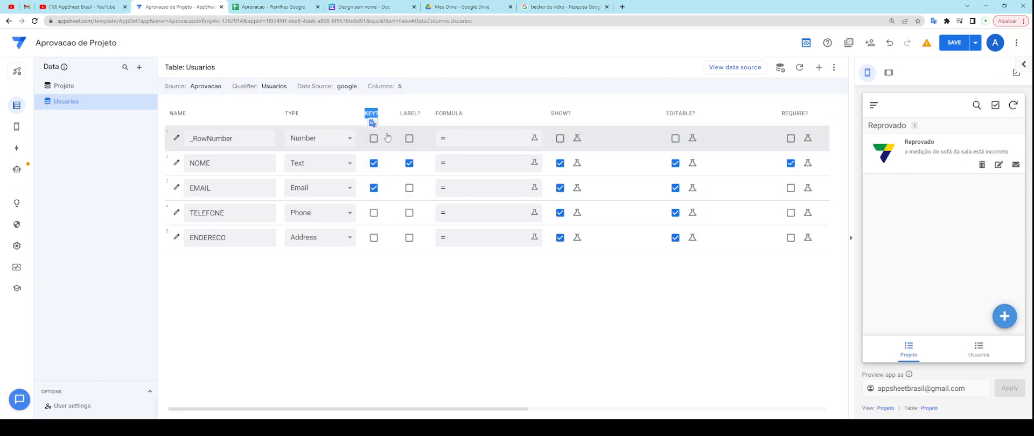
left_click(339, 108)
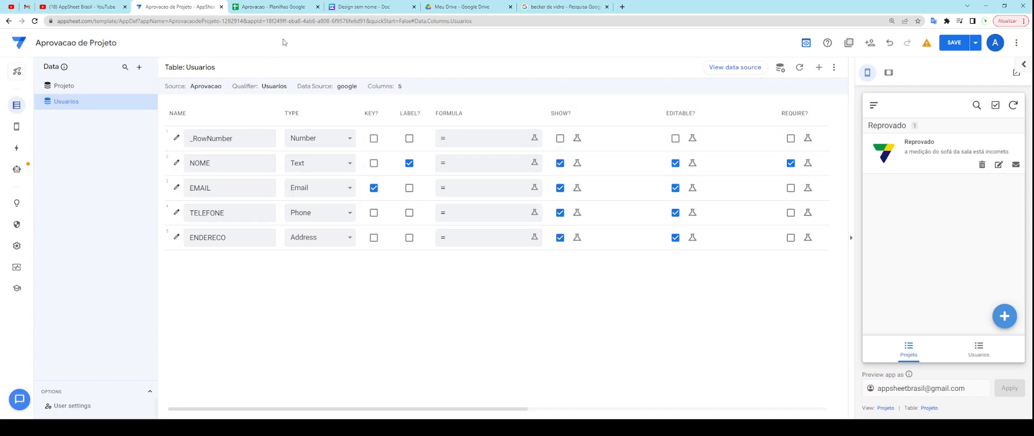
Step: Correct the name in B5's e-mail and autofit column B to the addresses
left_click(288, 8)
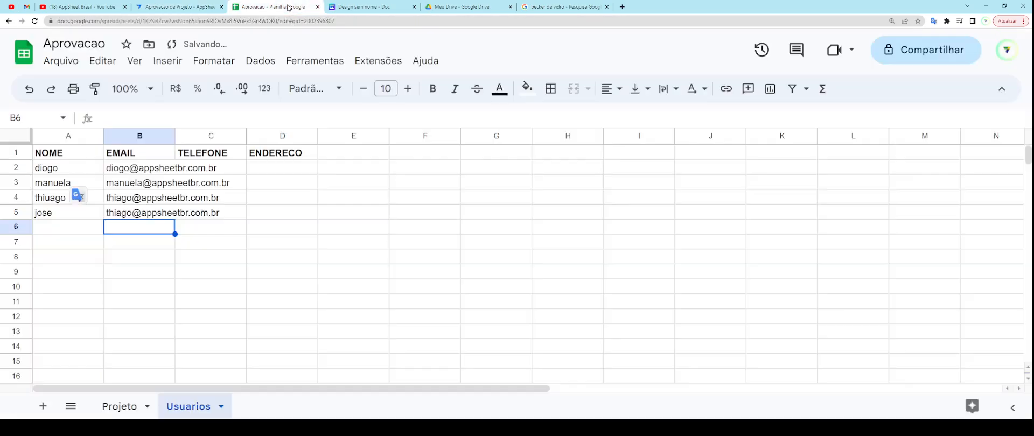
left_click(132, 216)
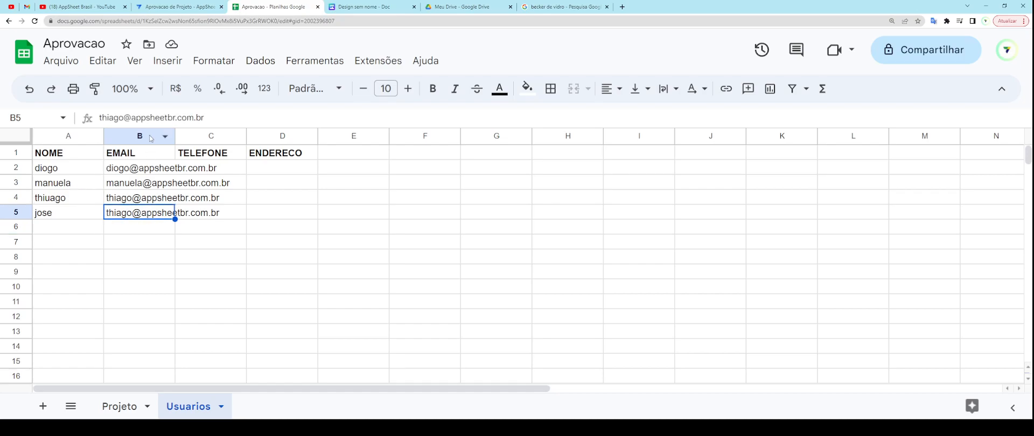
double_click(126, 118)
type("jose")
key("Return")
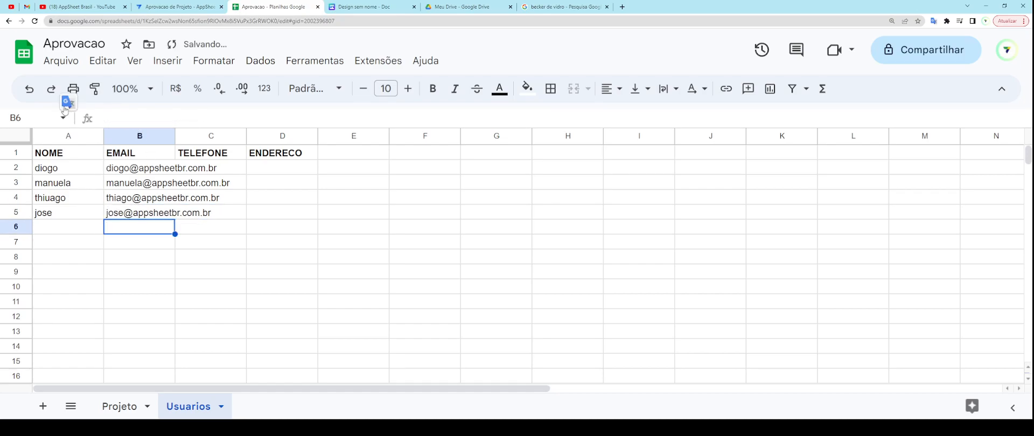
left_click_drag(176, 136, 175, 136)
double_click(175, 137)
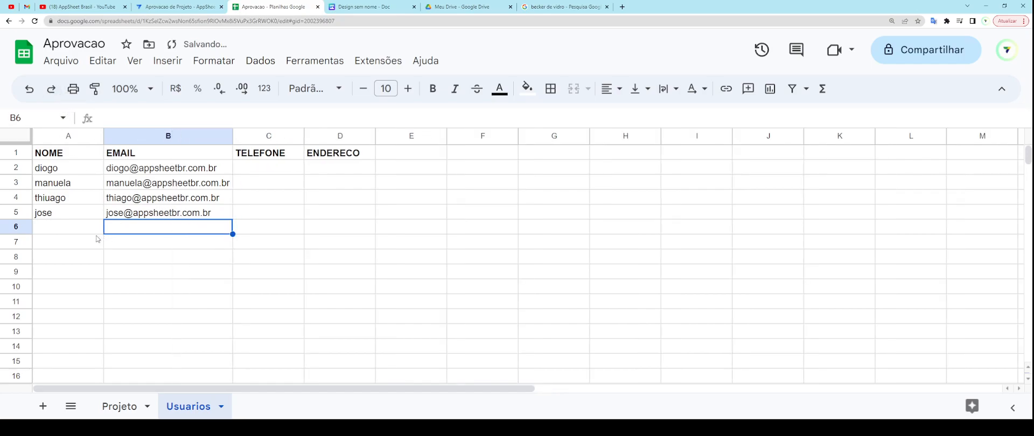
Step: Add a test duplicate of the first user in row 6, then clear both cells
left_click(77, 233)
type("diogo")
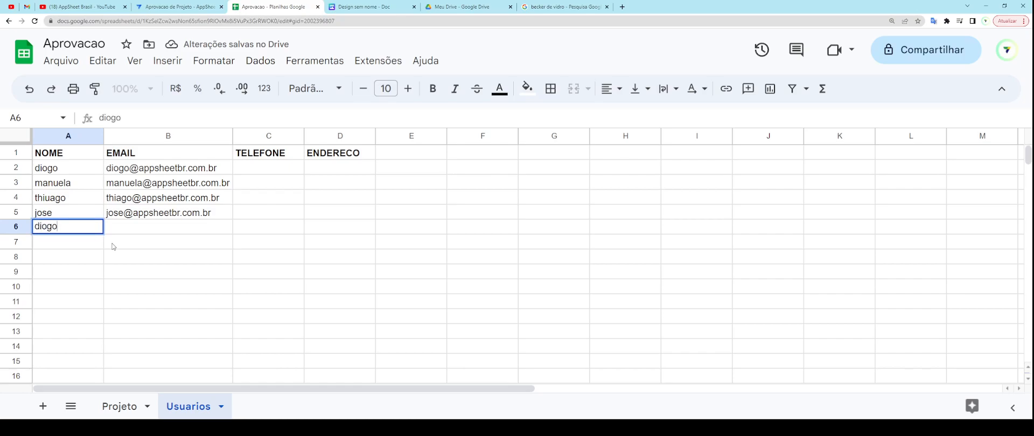
key("Tab")
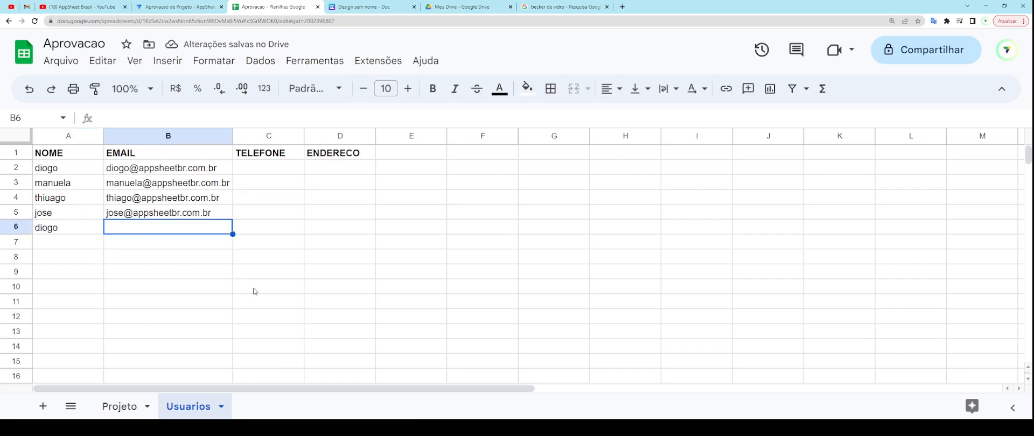
left_click(181, 172)
key("ctrl+c")
left_click(170, 229)
key("ctrl+v")
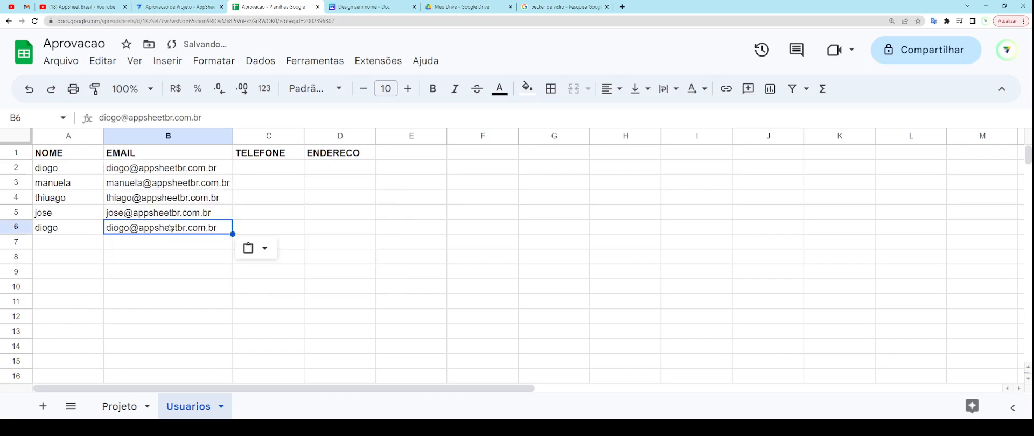
left_click(153, 250)
left_click(186, 232)
key("Delete")
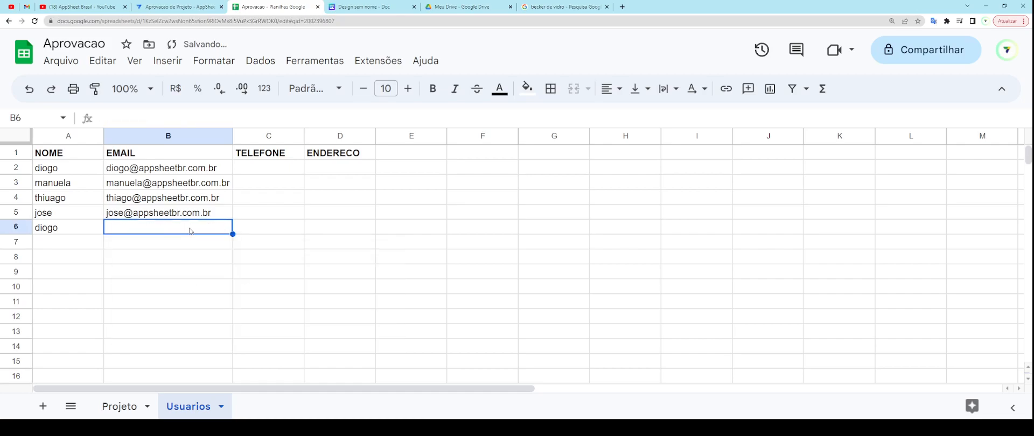
left_click(78, 228)
key("Delete")
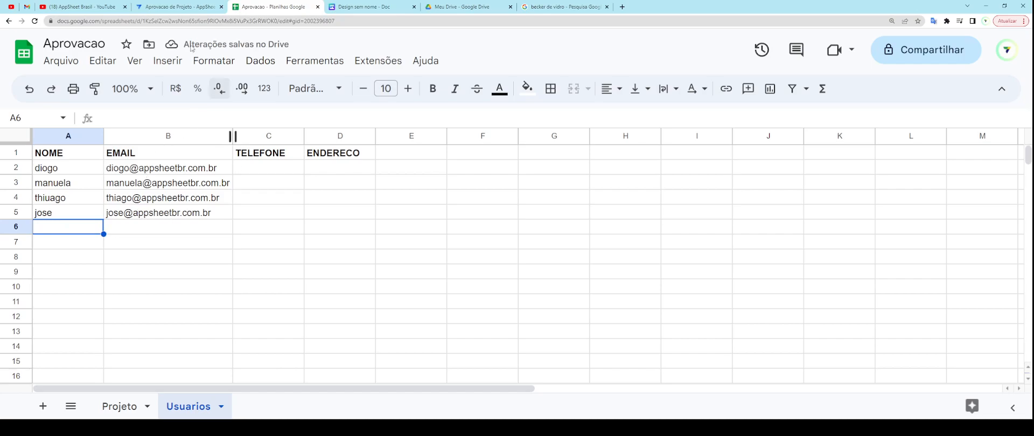
left_click(191, 7)
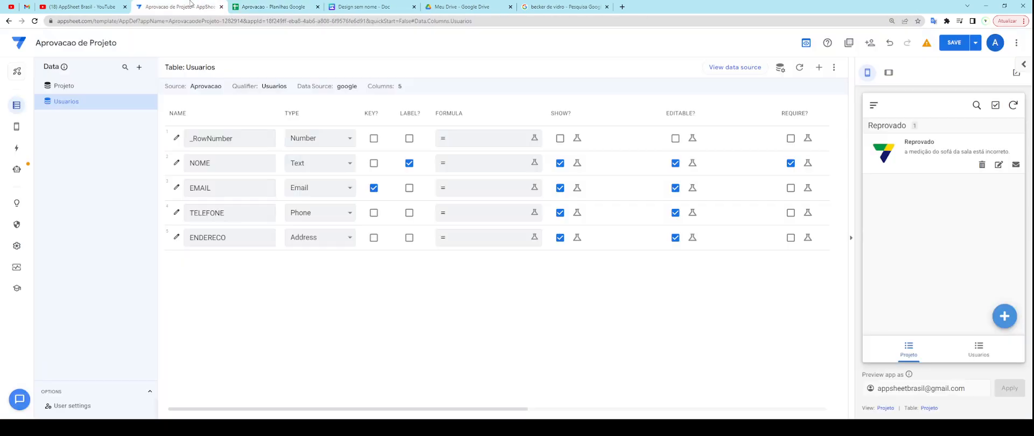
Step: Save and verify the app, then show the Usuarios list in the preview
left_click(975, 43)
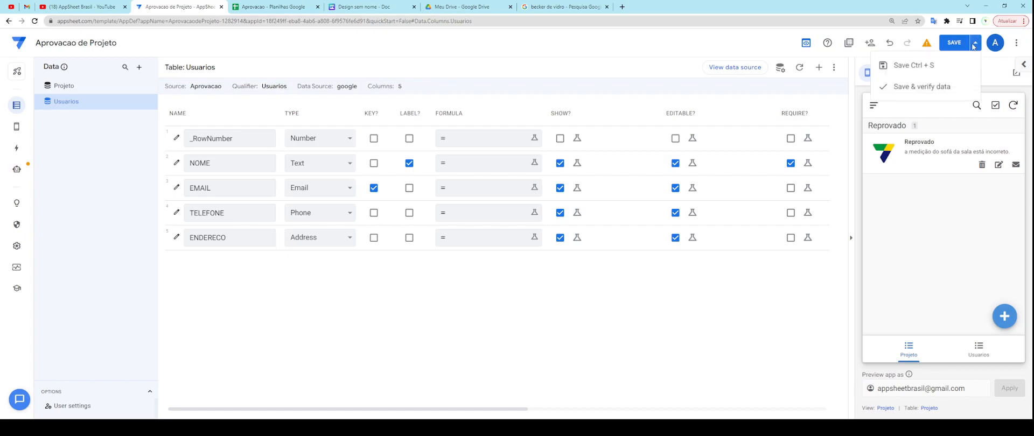
left_click(940, 86)
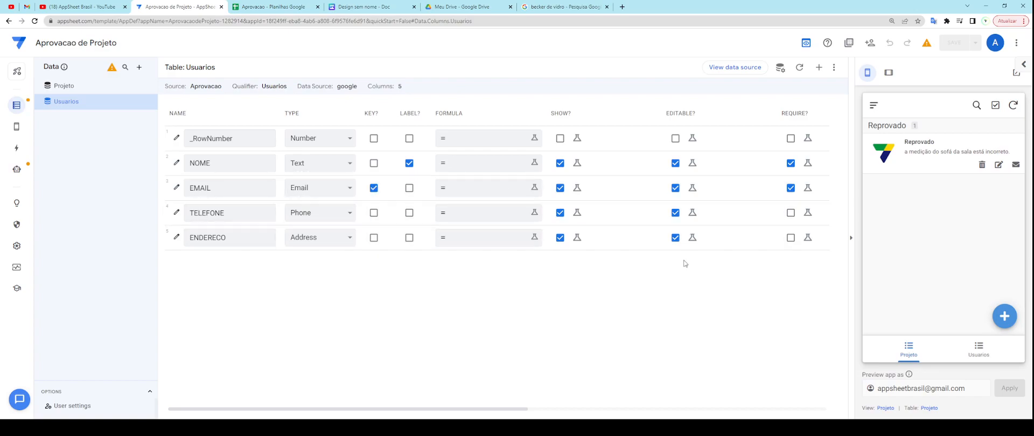
left_click(979, 352)
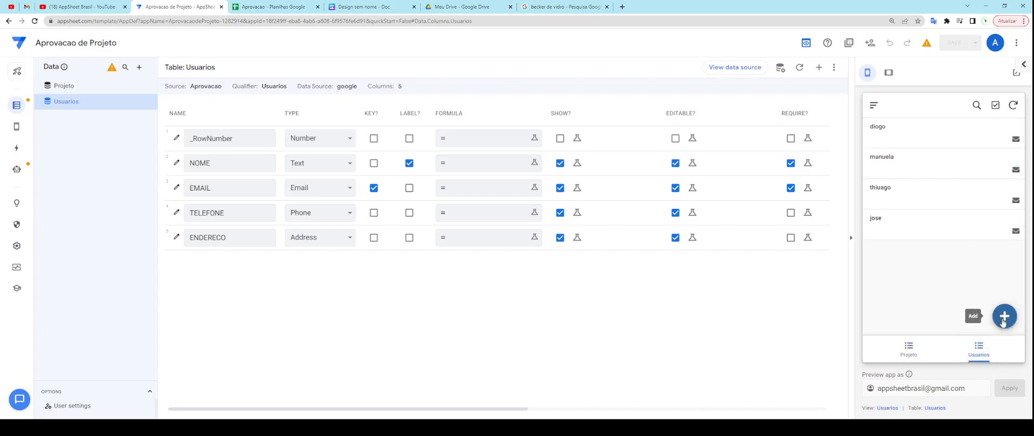
Step: Start a new user in the preview form with only the name entered
left_click(1005, 317)
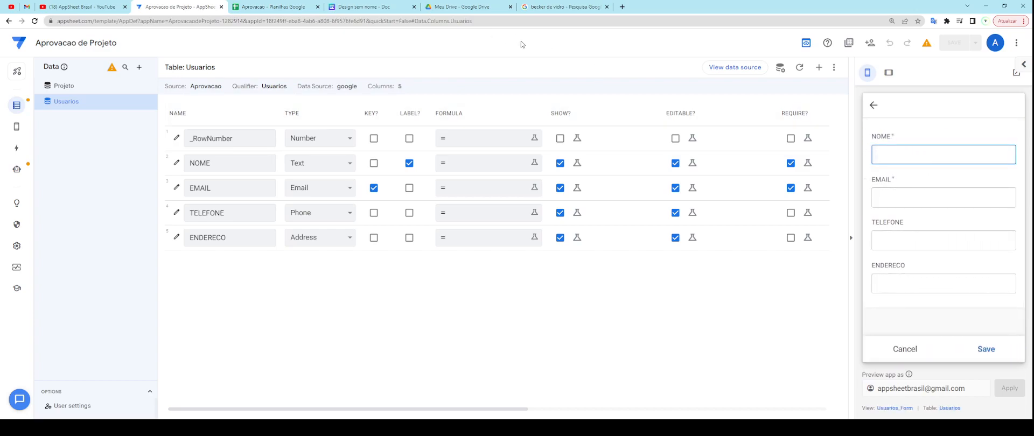
type("DIOGO")
key("Tab")
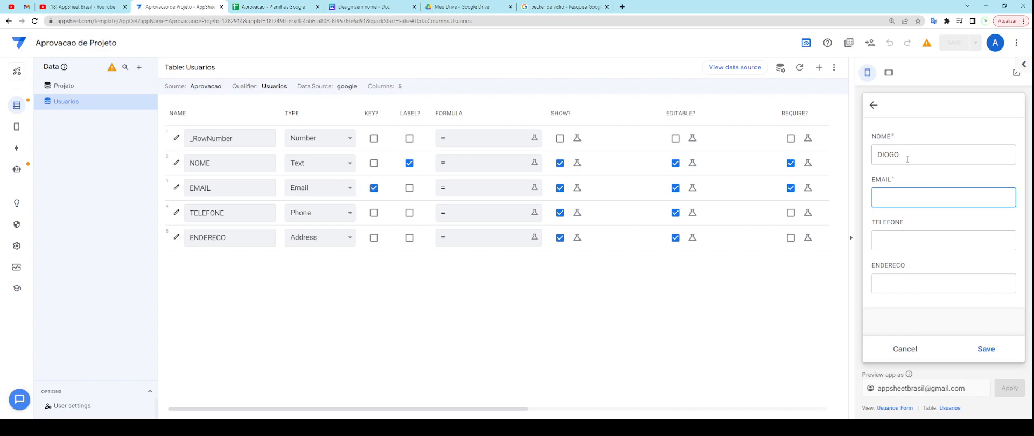
left_click(272, 7)
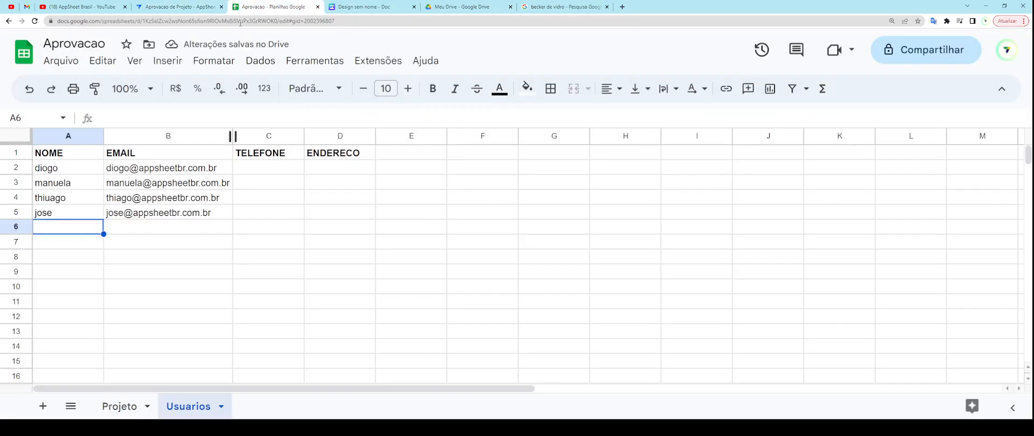
Step: Review the existing users' names and e-mails in the Usuarios sheet
left_click(57, 168)
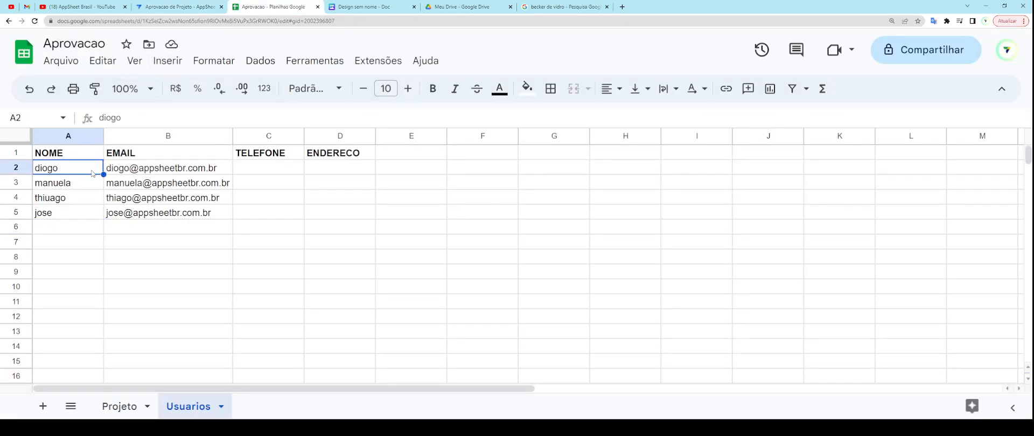
mouse_move(124, 190)
mouse_move(108, 218)
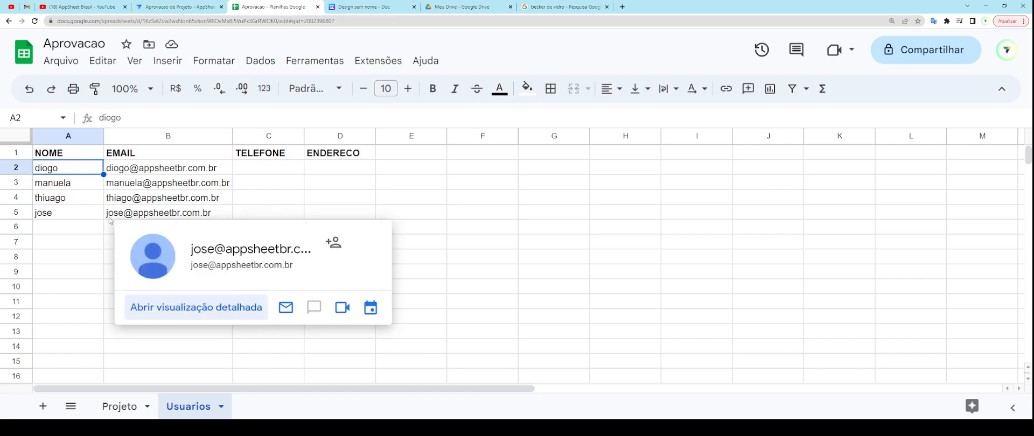
left_click(195, 8)
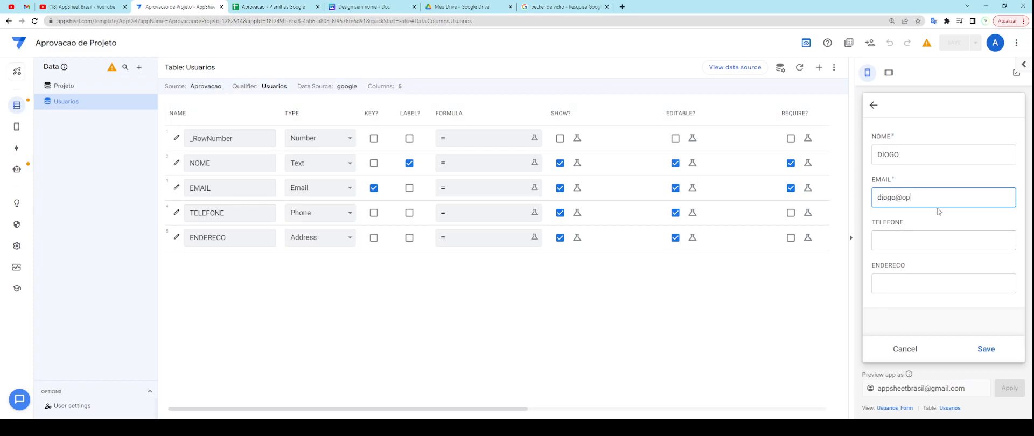
Step: Enter the new user's e-mail, save the record, then view and close the first user's details
key("Tab")
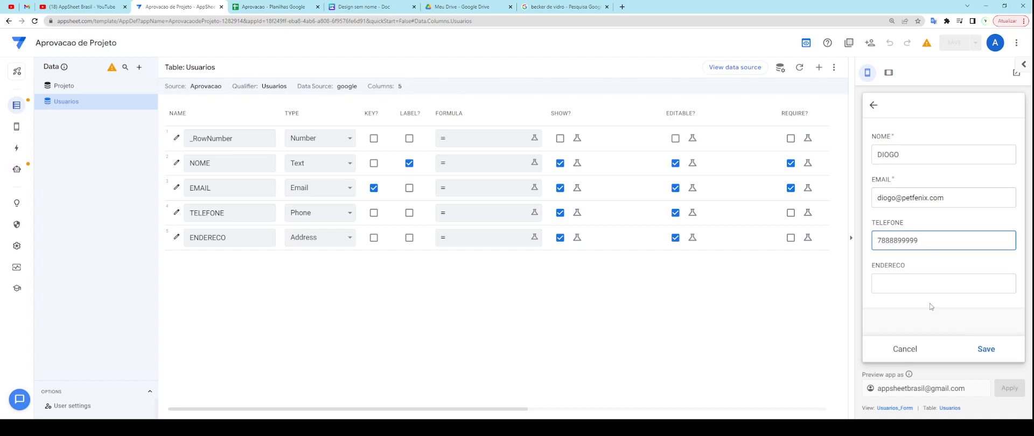
left_click(987, 349)
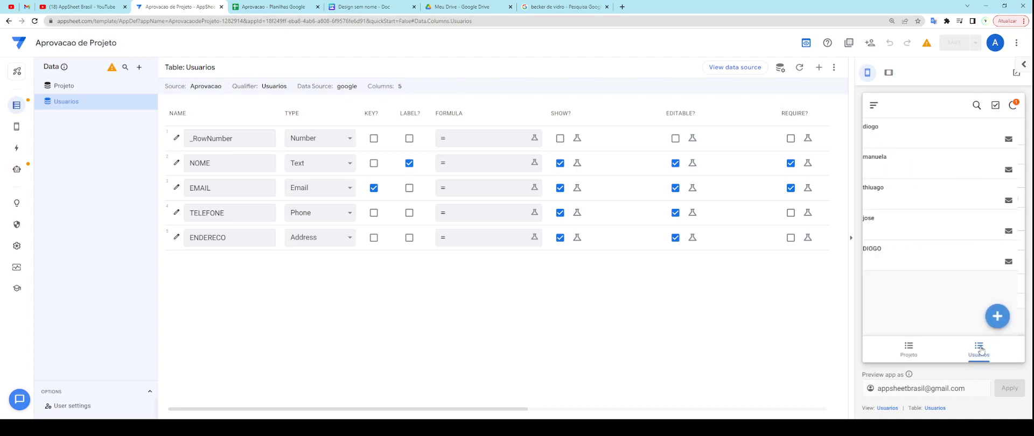
left_click(940, 140)
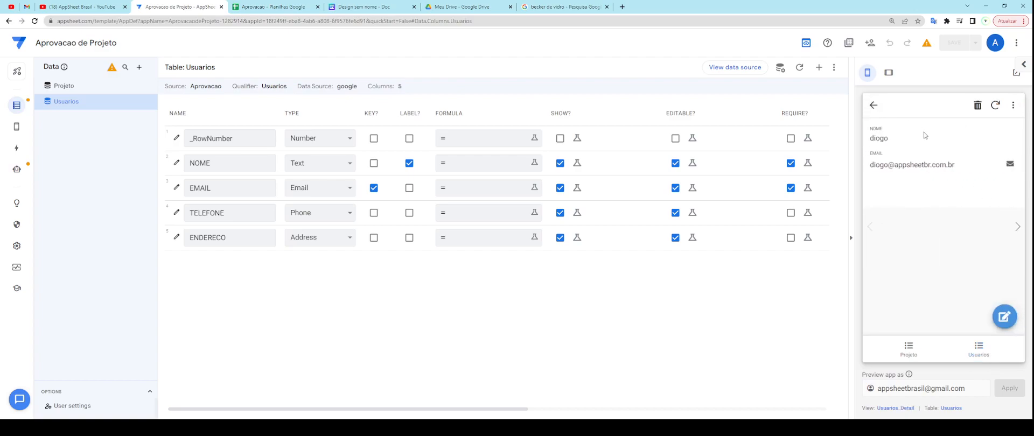
left_click(873, 106)
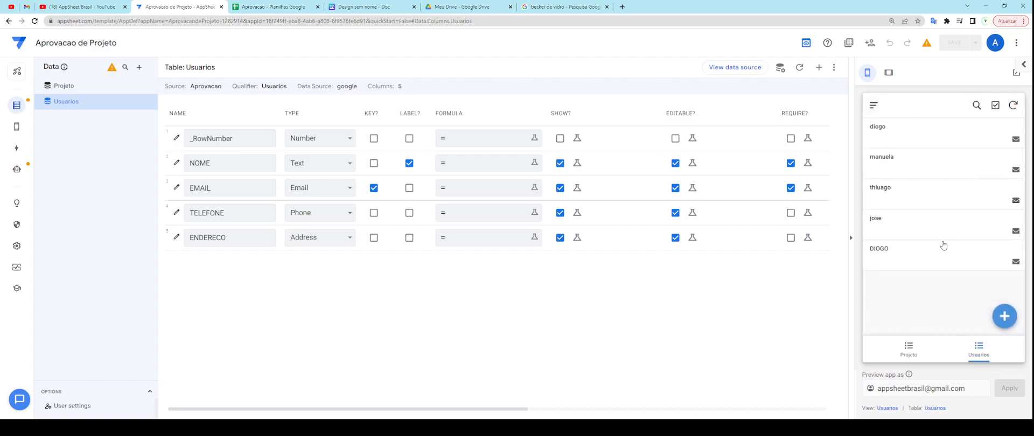
Step: Confirm the new user's e-mail in B6, then open that record's edit form in the preview
left_click(254, 7)
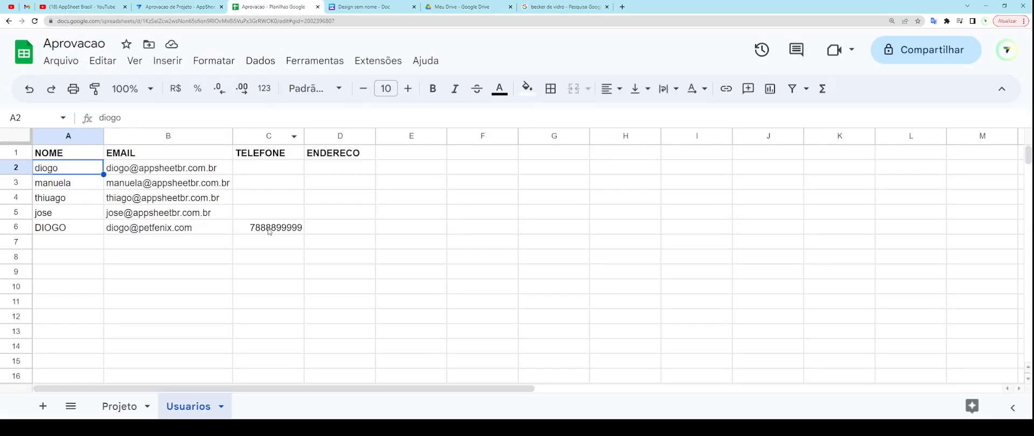
left_click(173, 232)
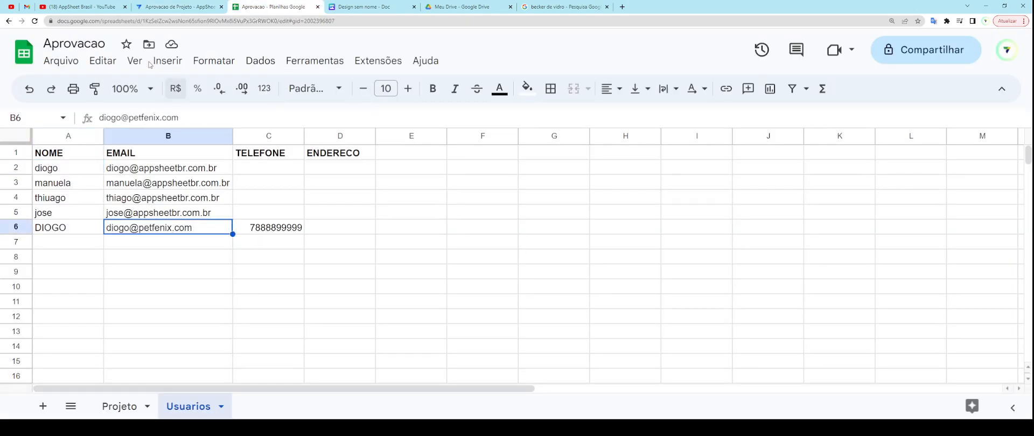
left_click(173, 7)
left_click(926, 253)
left_click(1004, 317)
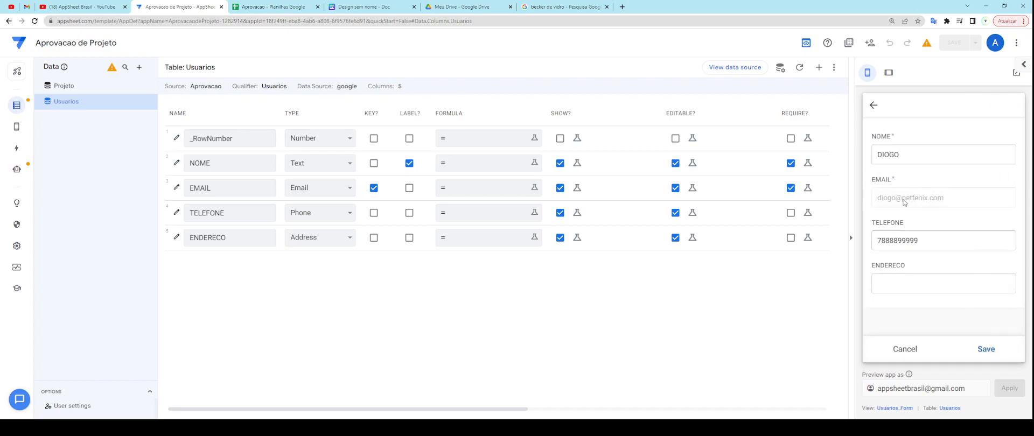
Step: Cancel the edit, return to the Usuarios list and start a new user entry
left_click(900, 351)
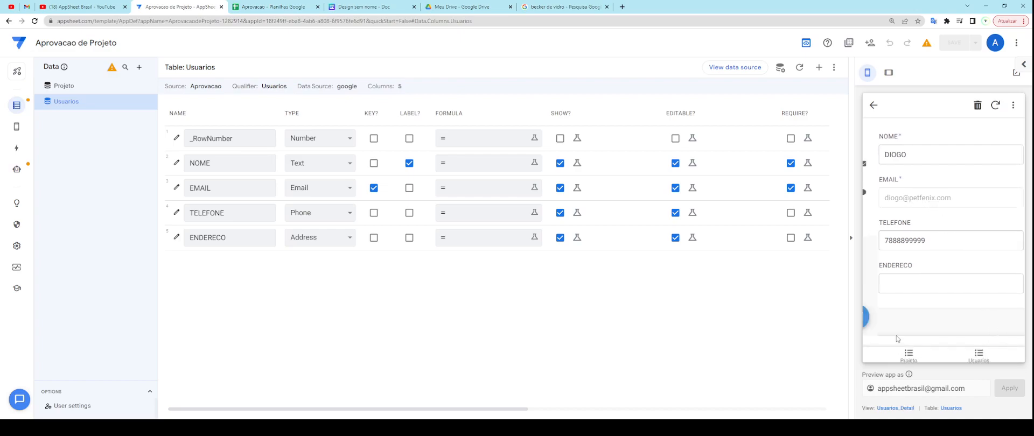
left_click(987, 355)
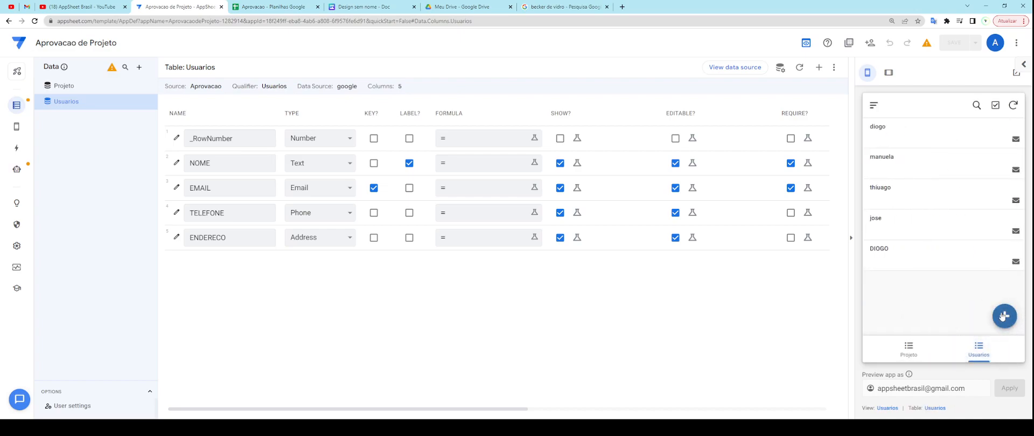
left_click(1003, 316)
Step: Fill in the user's name and an already-registered email, then try saving the user
type("diogo")
key("Tab")
type("diog")
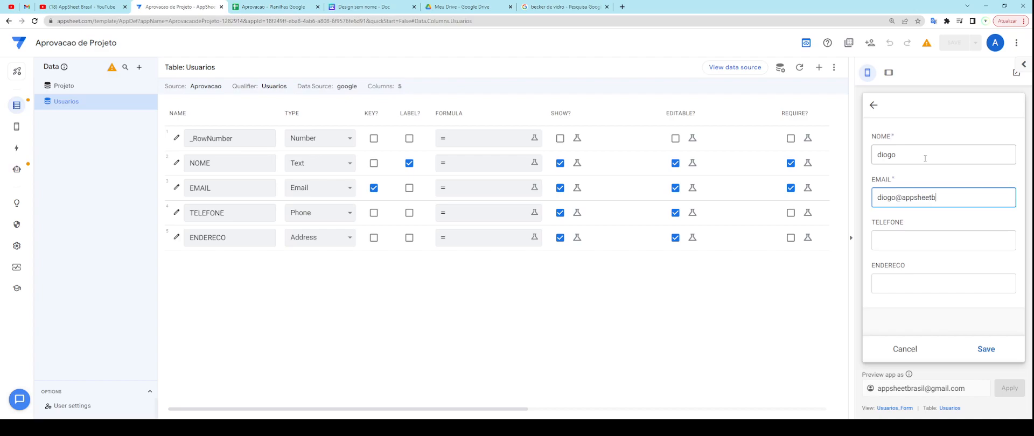
key("Tab")
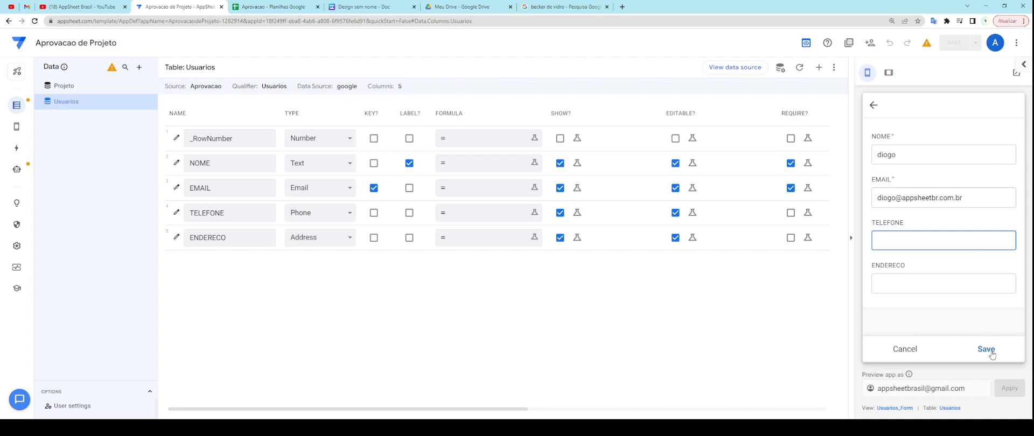
left_click(992, 354)
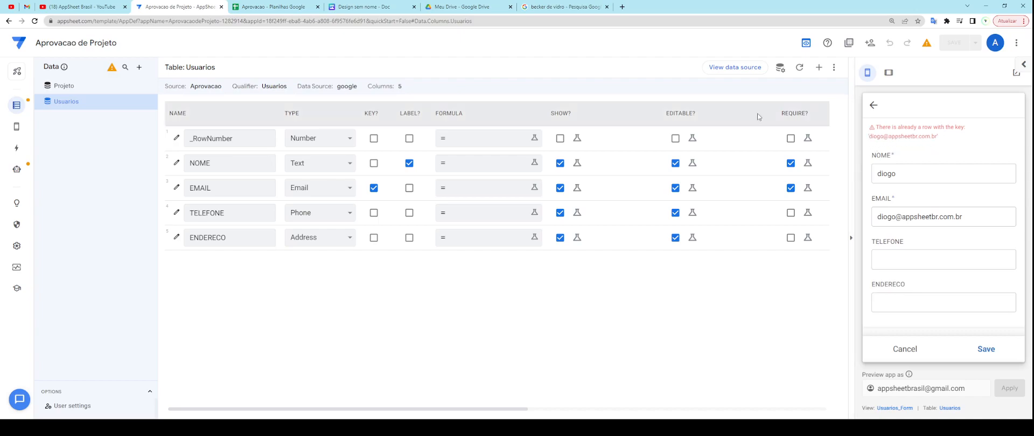
left_click(302, 7)
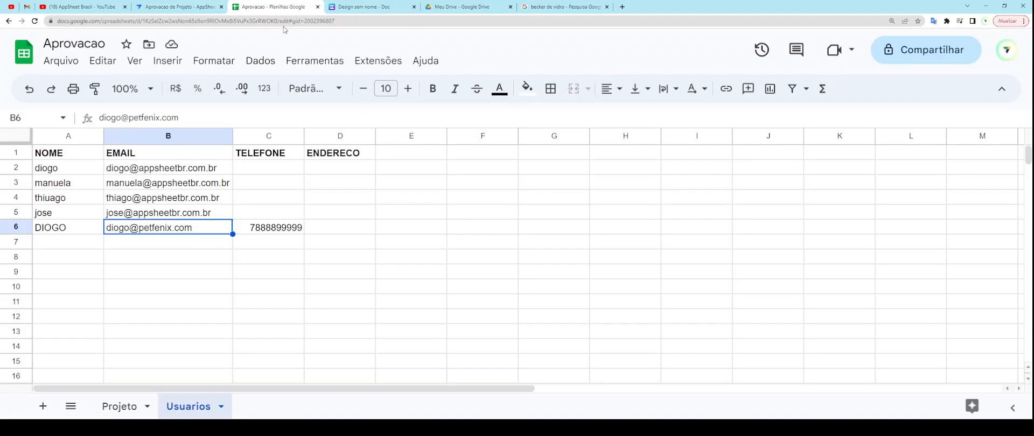
left_click(160, 171)
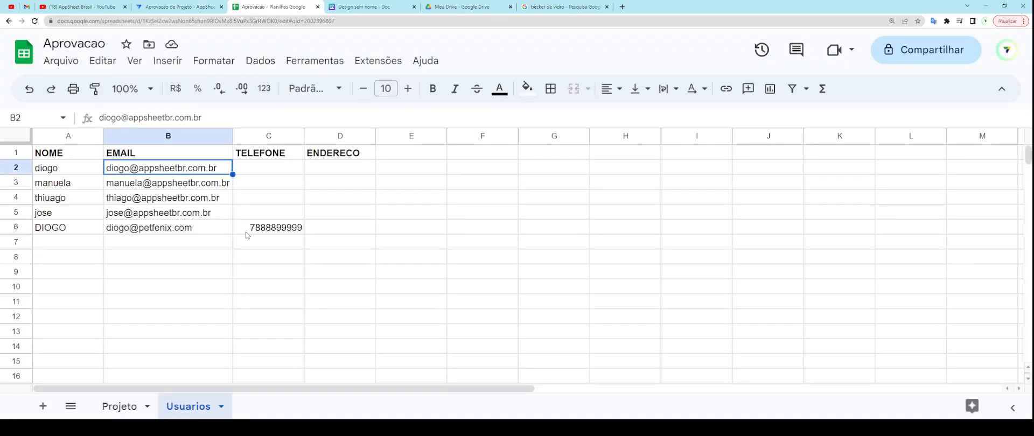
left_click(206, 10)
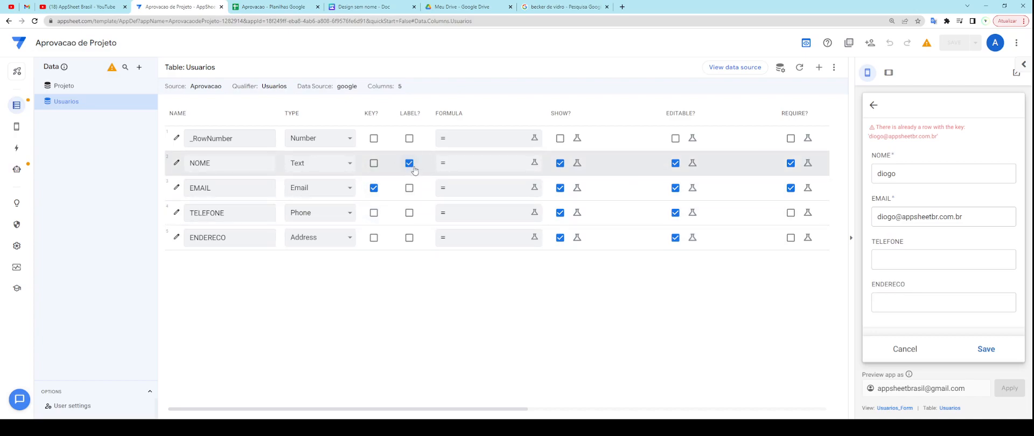
Step: Discard the unsaved duplicate-email user entry, then browse the Projeto and Usuarios table columns
left_click(912, 351)
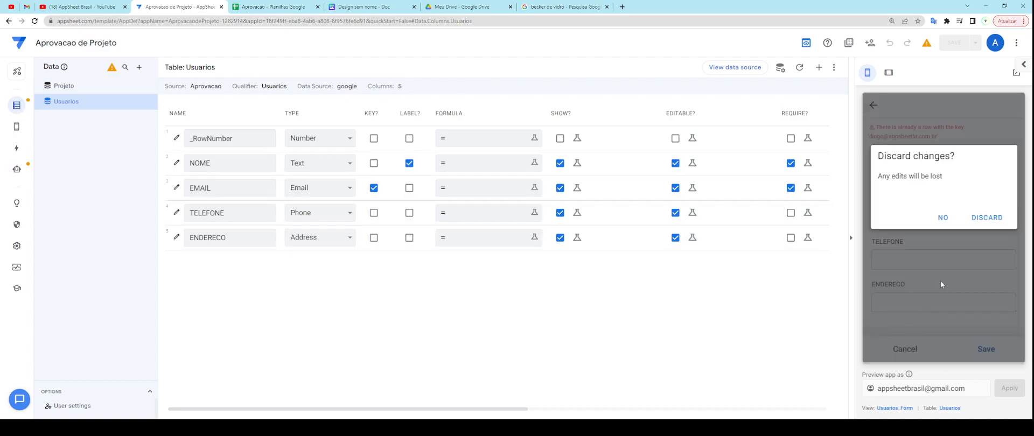
left_click(988, 219)
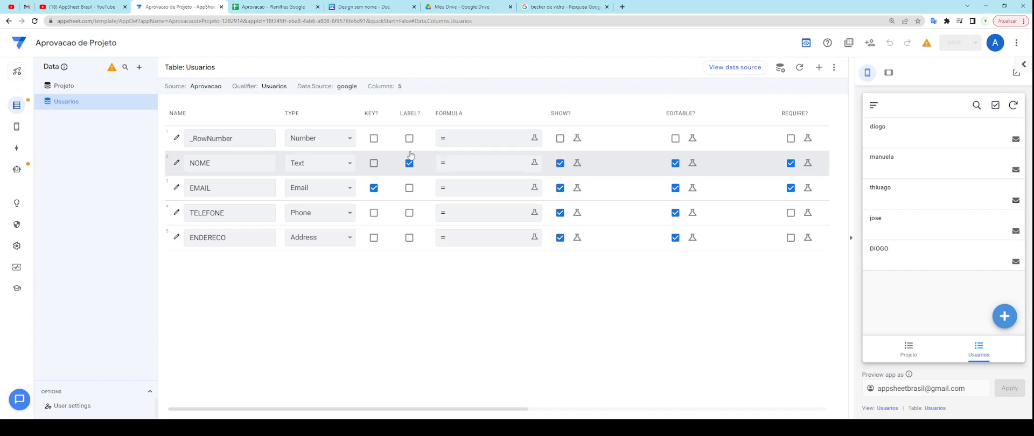
left_click_drag(399, 117, 422, 119)
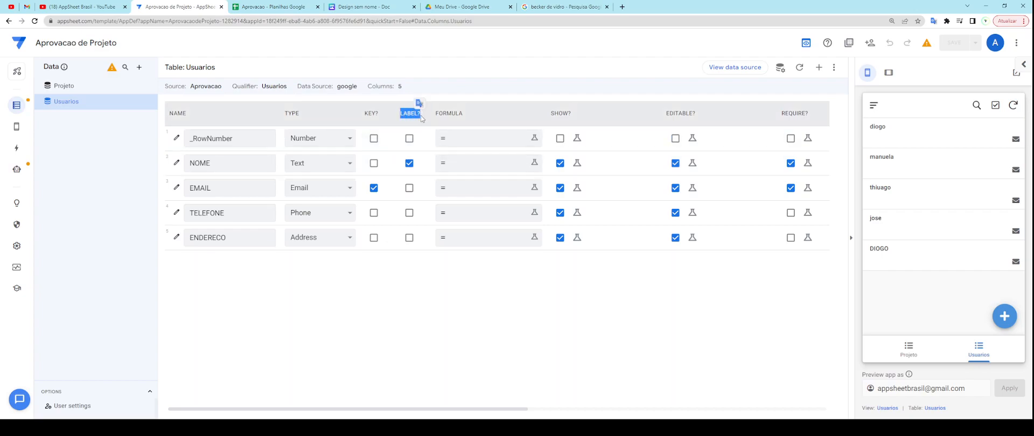
left_click(411, 122)
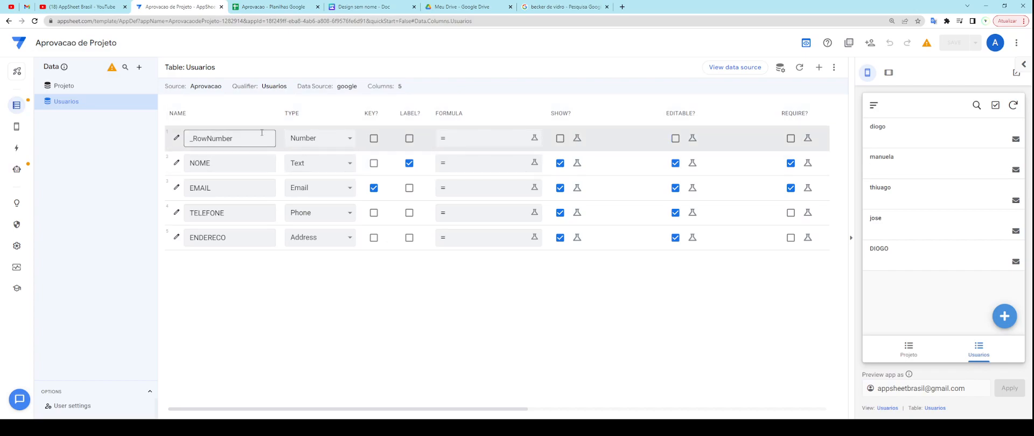
left_click(87, 89)
left_click(87, 103)
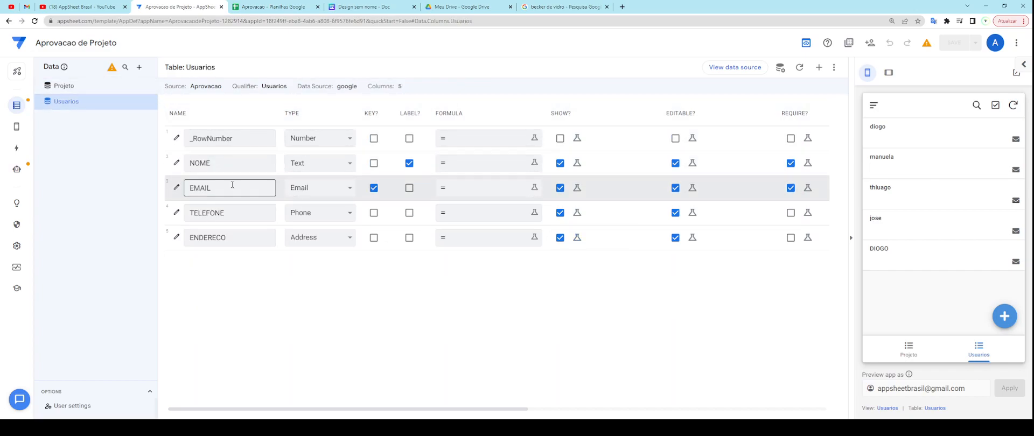
Step: Set the Projeto table's Email column type to Ref with Usuarios as its source table
left_click(84, 87)
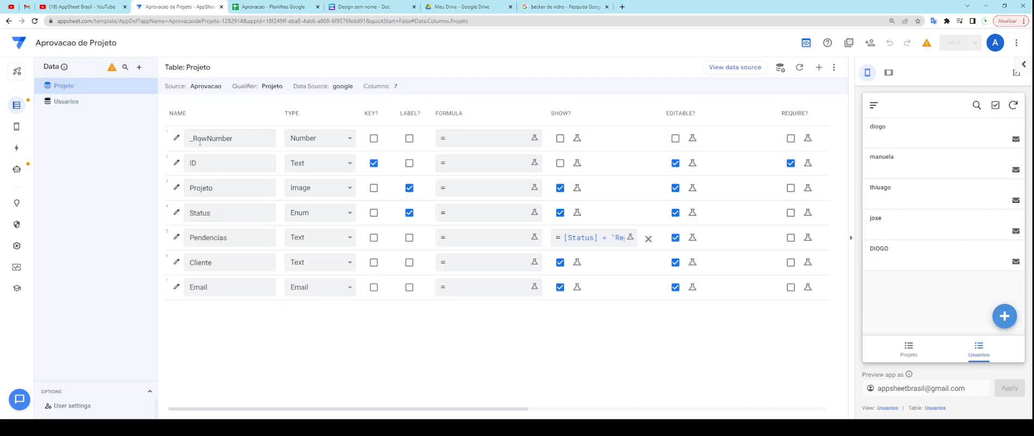
left_click(320, 288)
key("r")
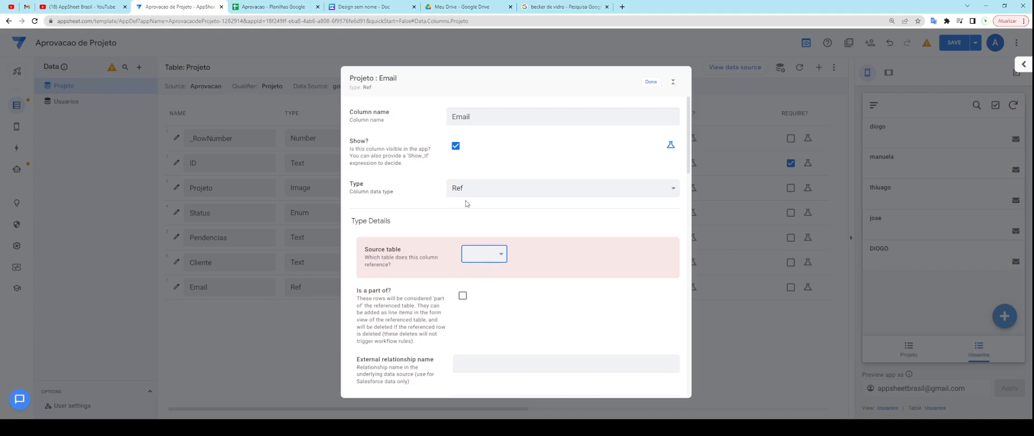
left_click(483, 290)
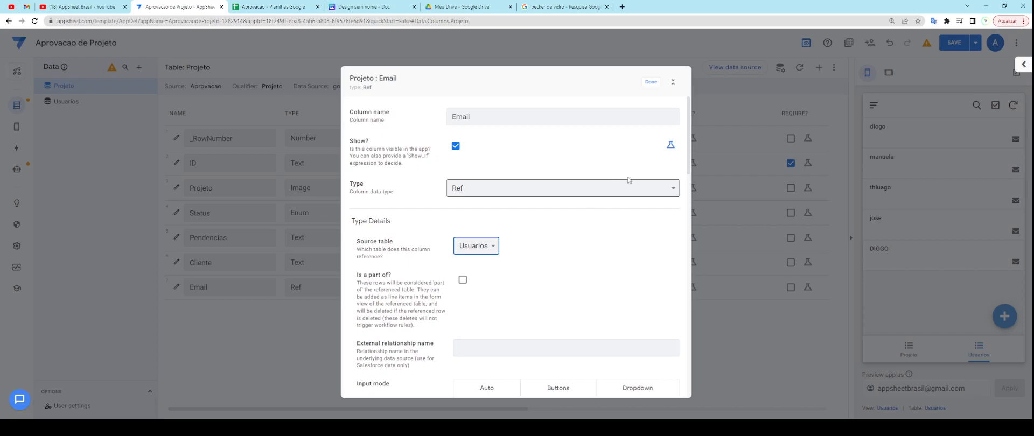
left_click(649, 87)
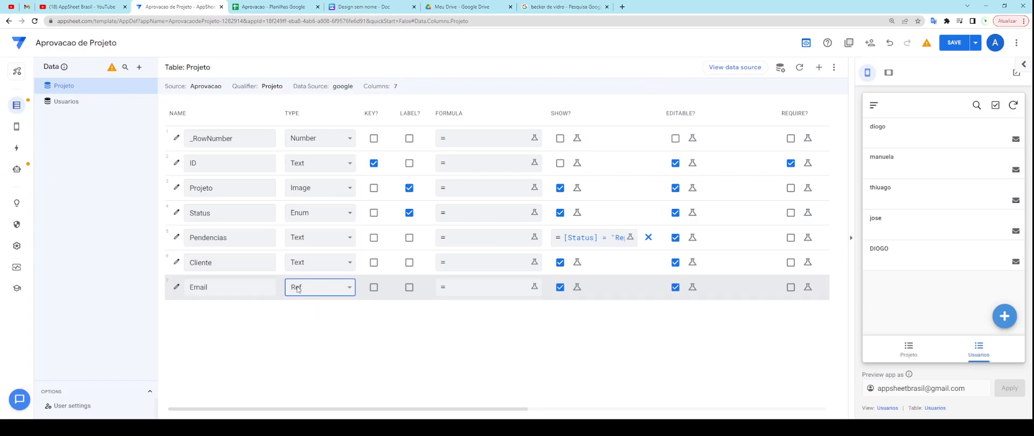
Step: Show the Usuarios columns, switch the preview to Projeto, and inspect the NOME and KEY? headings
left_click(102, 105)
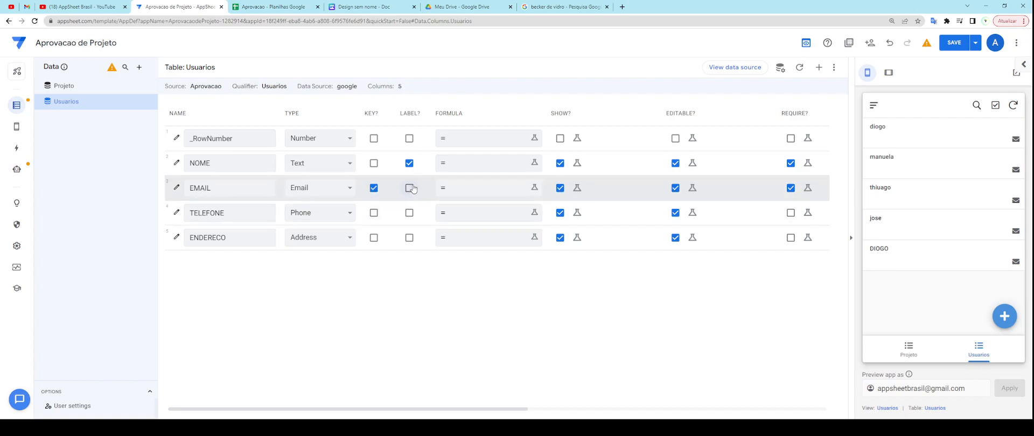
left_click(911, 357)
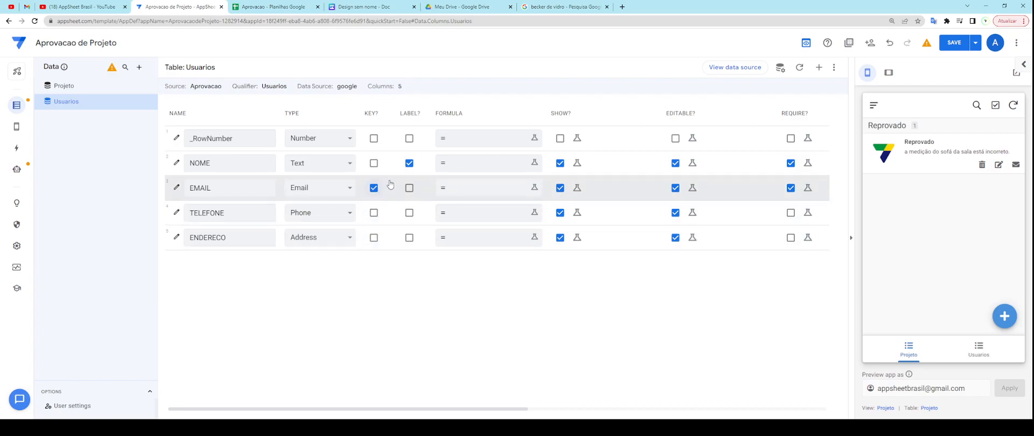
left_click_drag(222, 167, 185, 169)
left_click(209, 160)
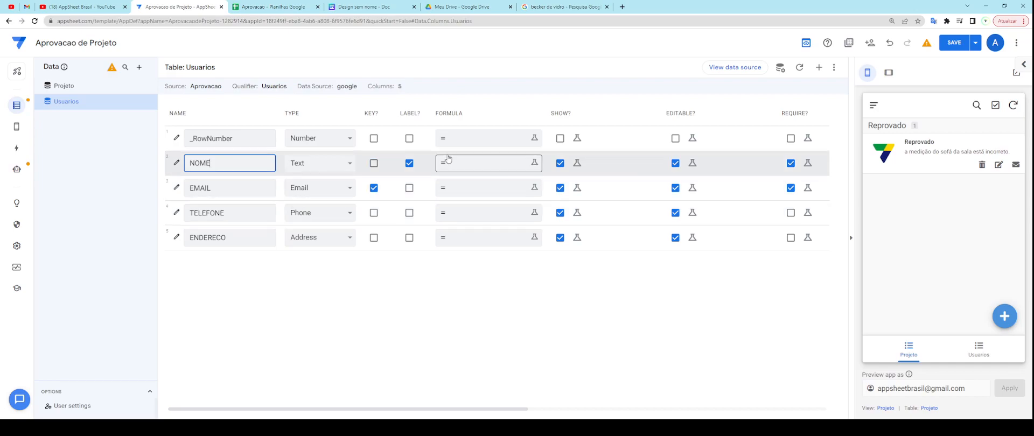
double_click(374, 112)
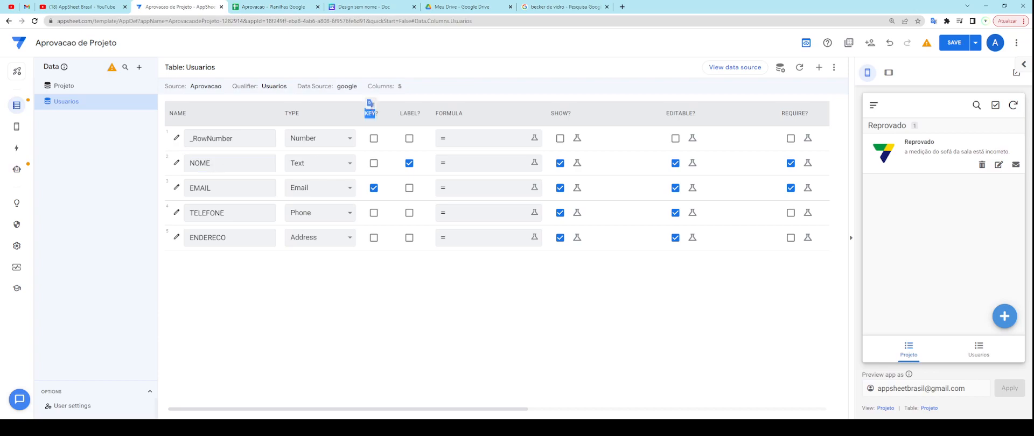
left_click_drag(379, 115, 366, 120)
left_click_drag(375, 114, 397, 115)
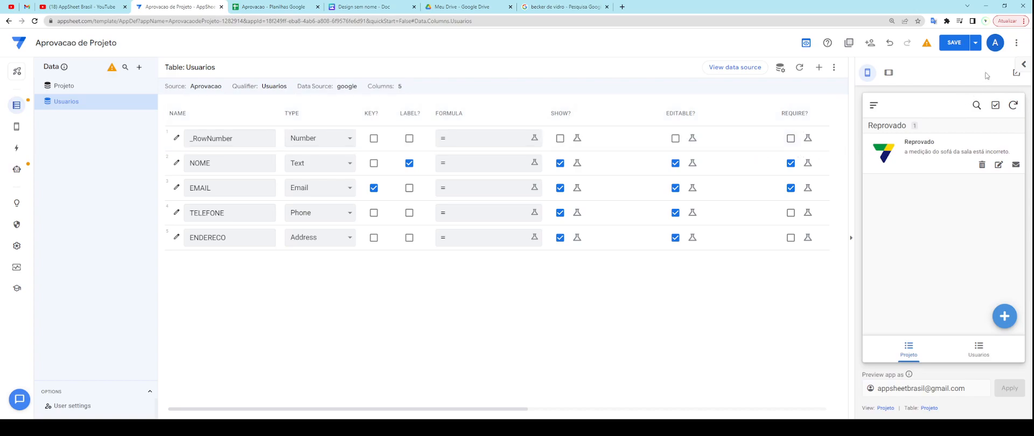
left_click(995, 43)
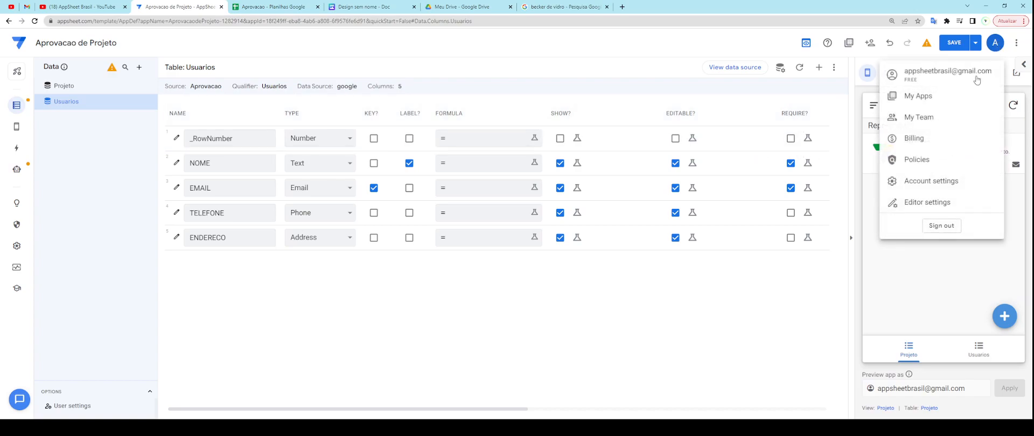
left_click(932, 204)
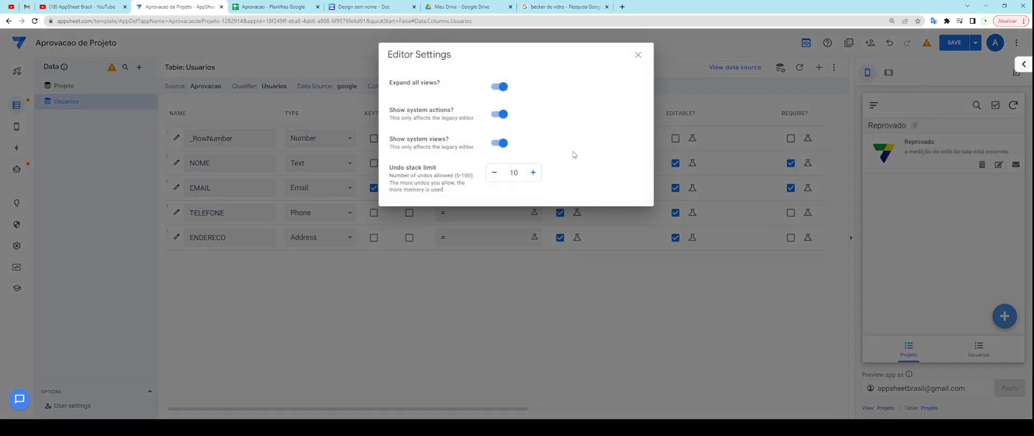
left_click_drag(400, 83, 439, 84)
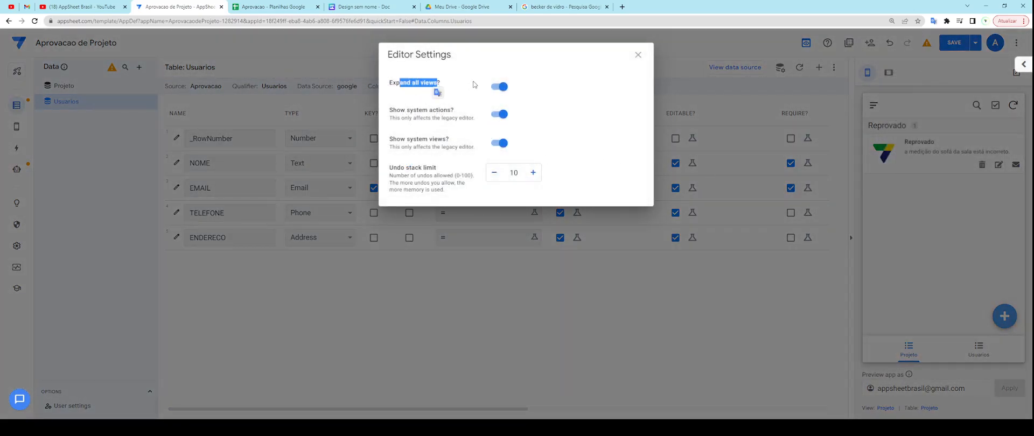
left_click(639, 55)
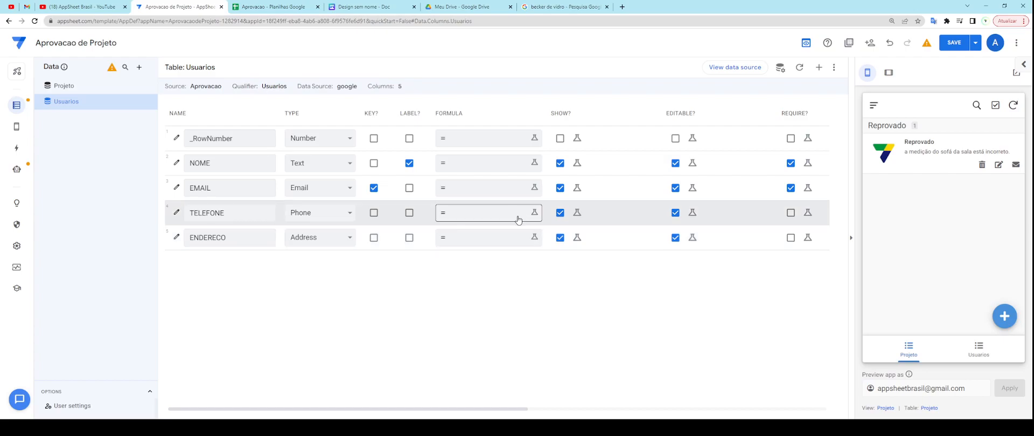
left_click(479, 239)
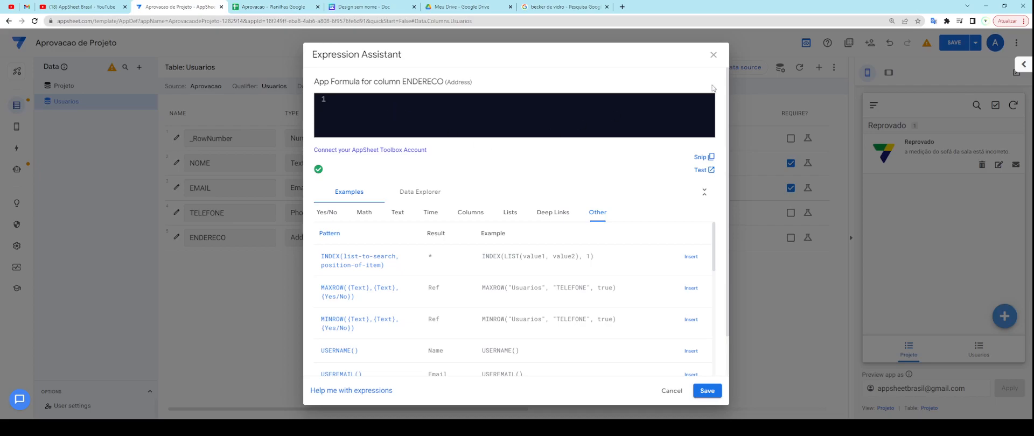
left_click(714, 55)
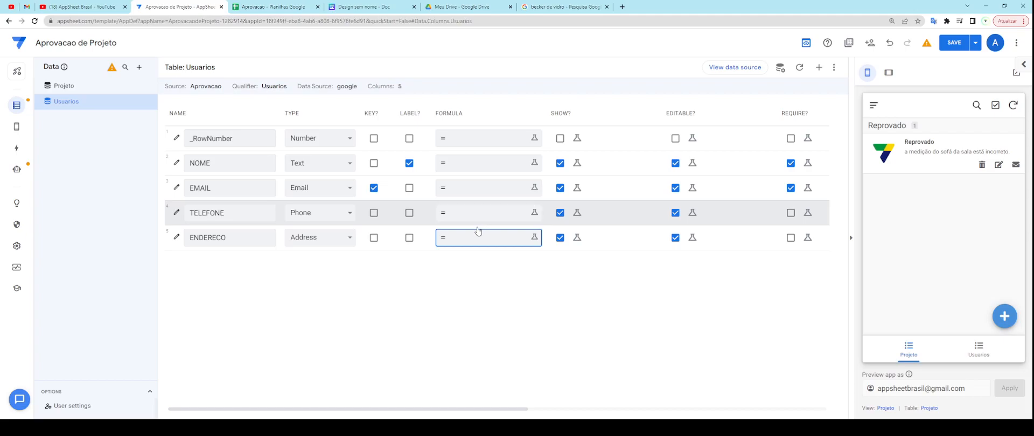
left_click(476, 166)
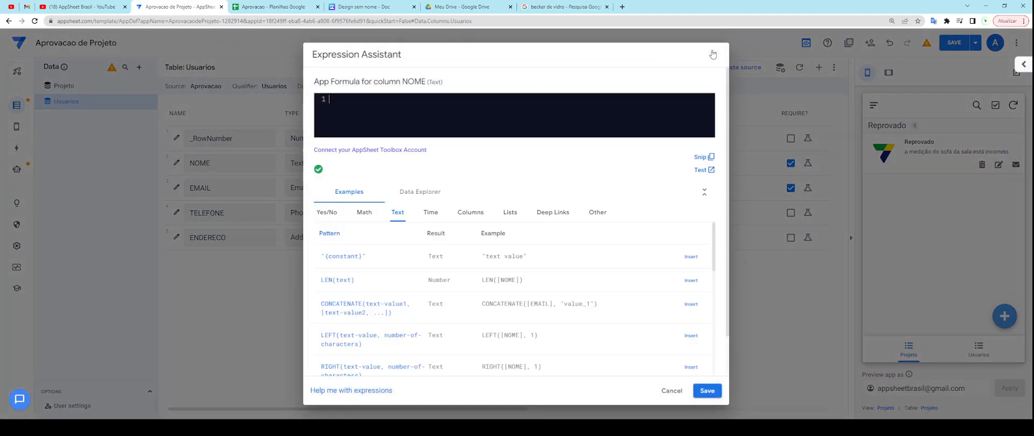
left_click(713, 55)
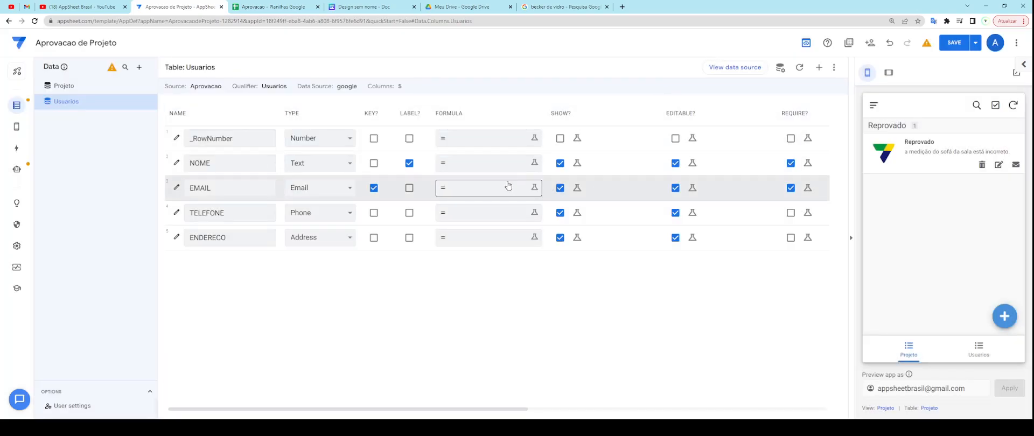